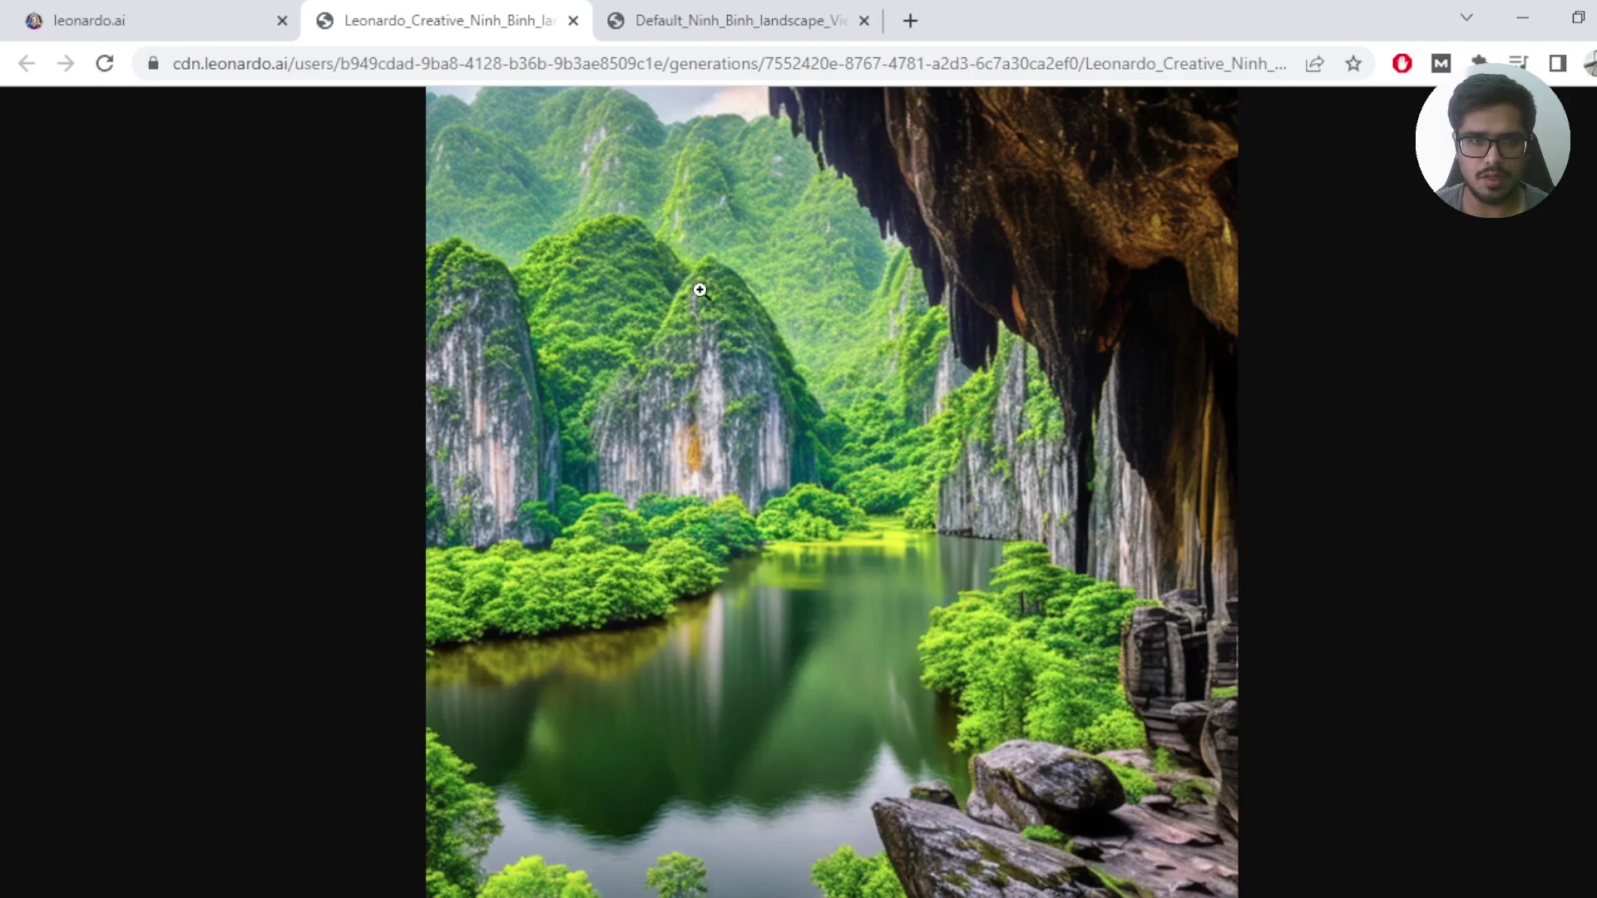
View the second Ninh Binh landscape tab, then scroll the Leonardo generation feed and return to the top
click(719, 19)
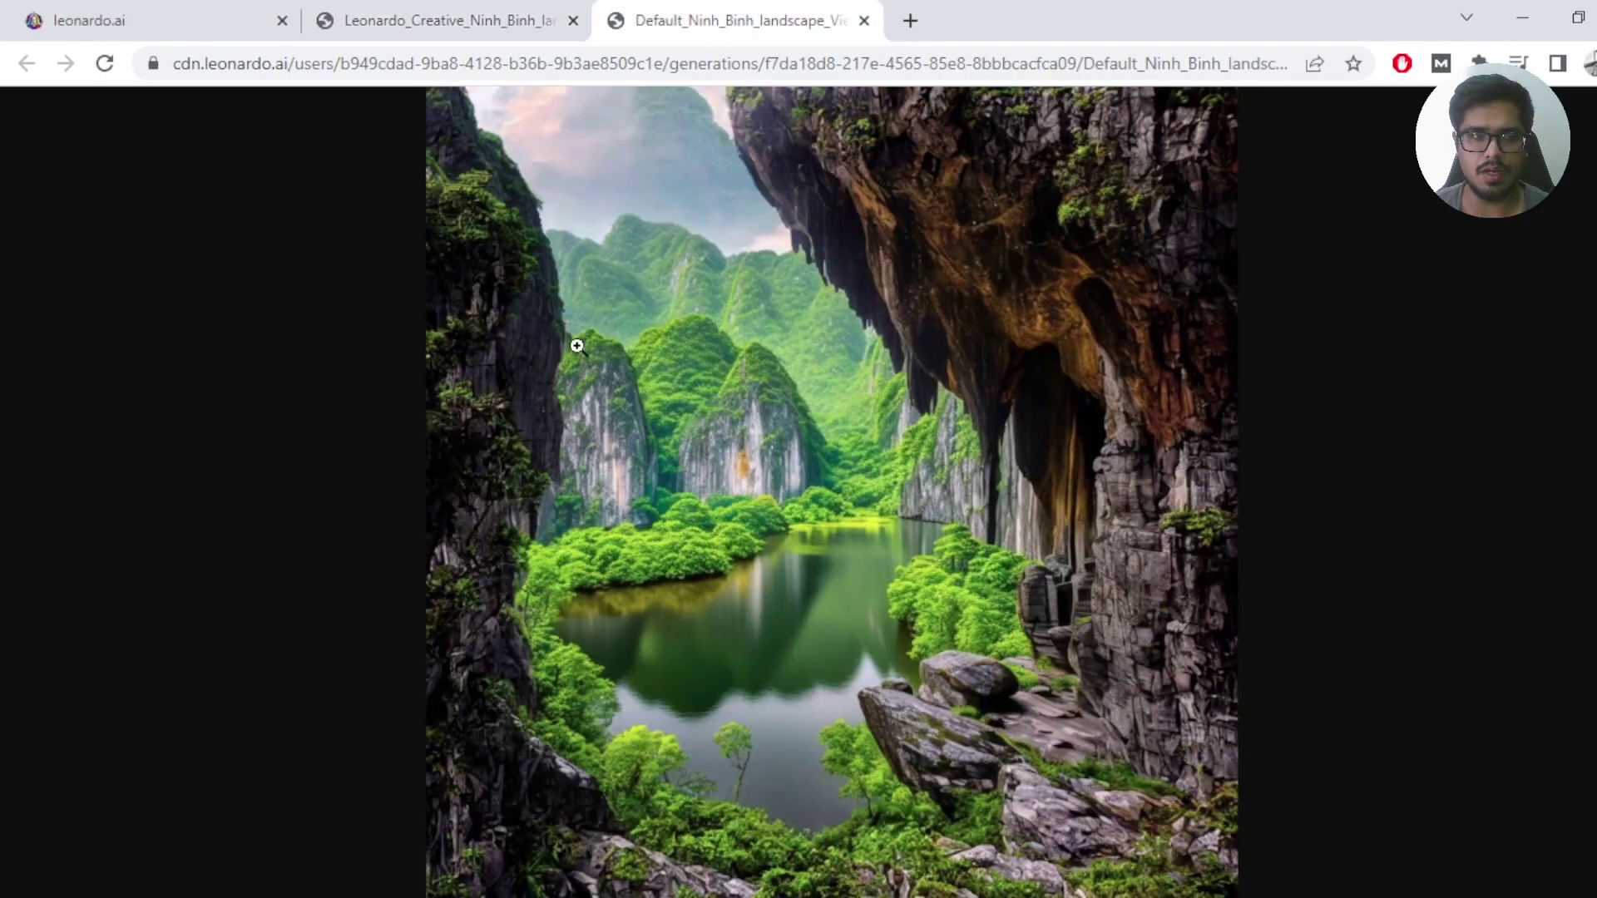
click(218, 38)
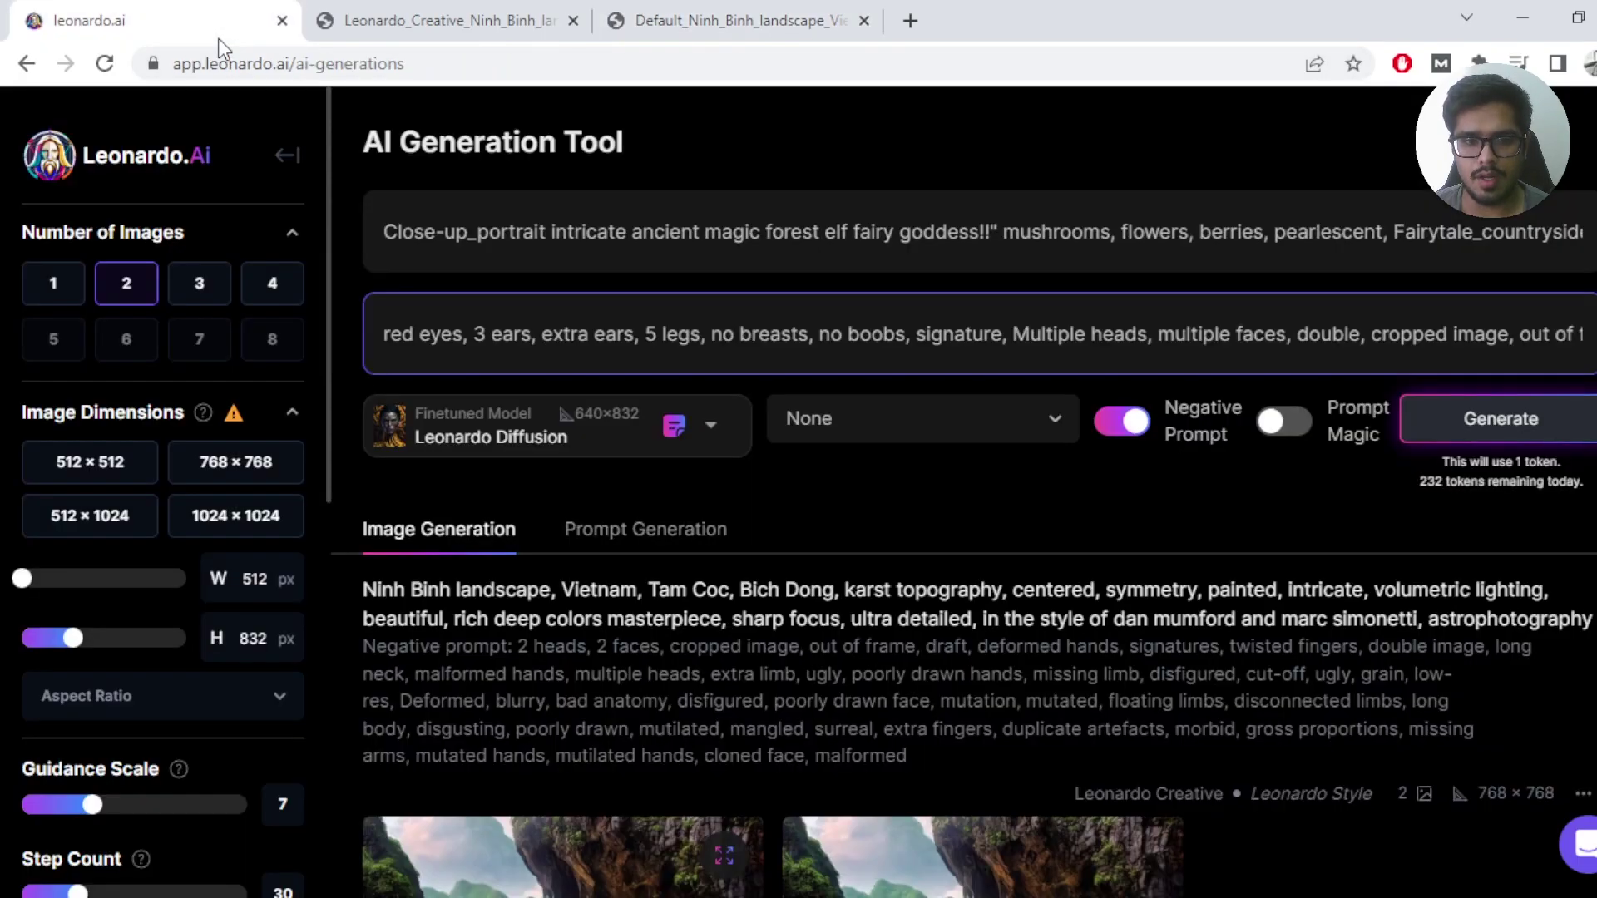
scroll(600, 223, down, 12)
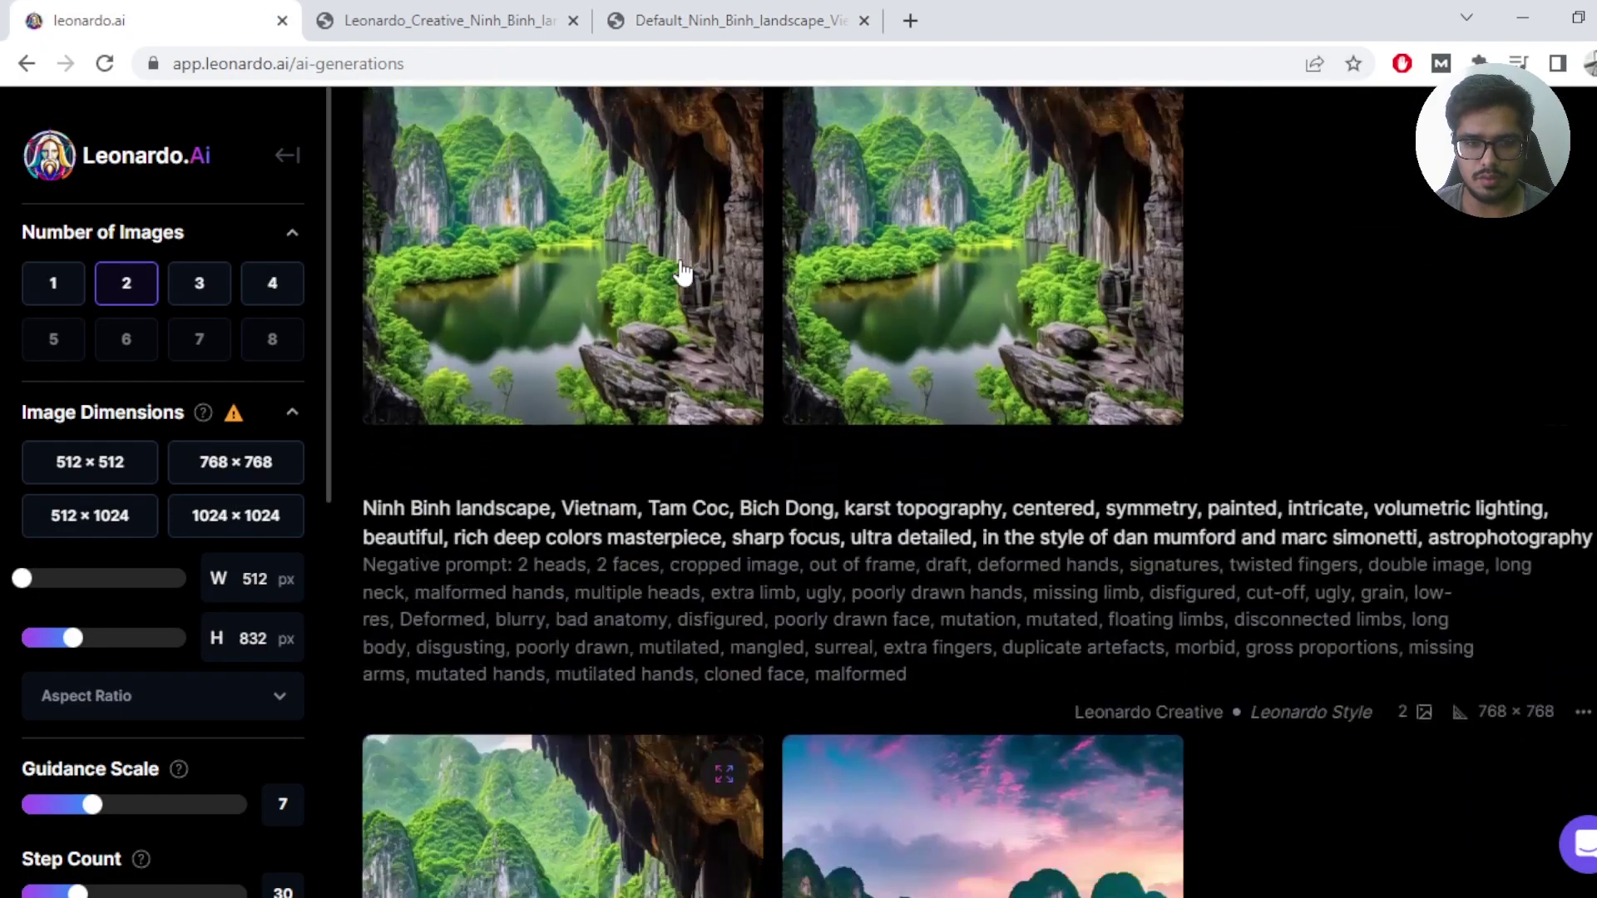
scroll(782, 360, up, 8)
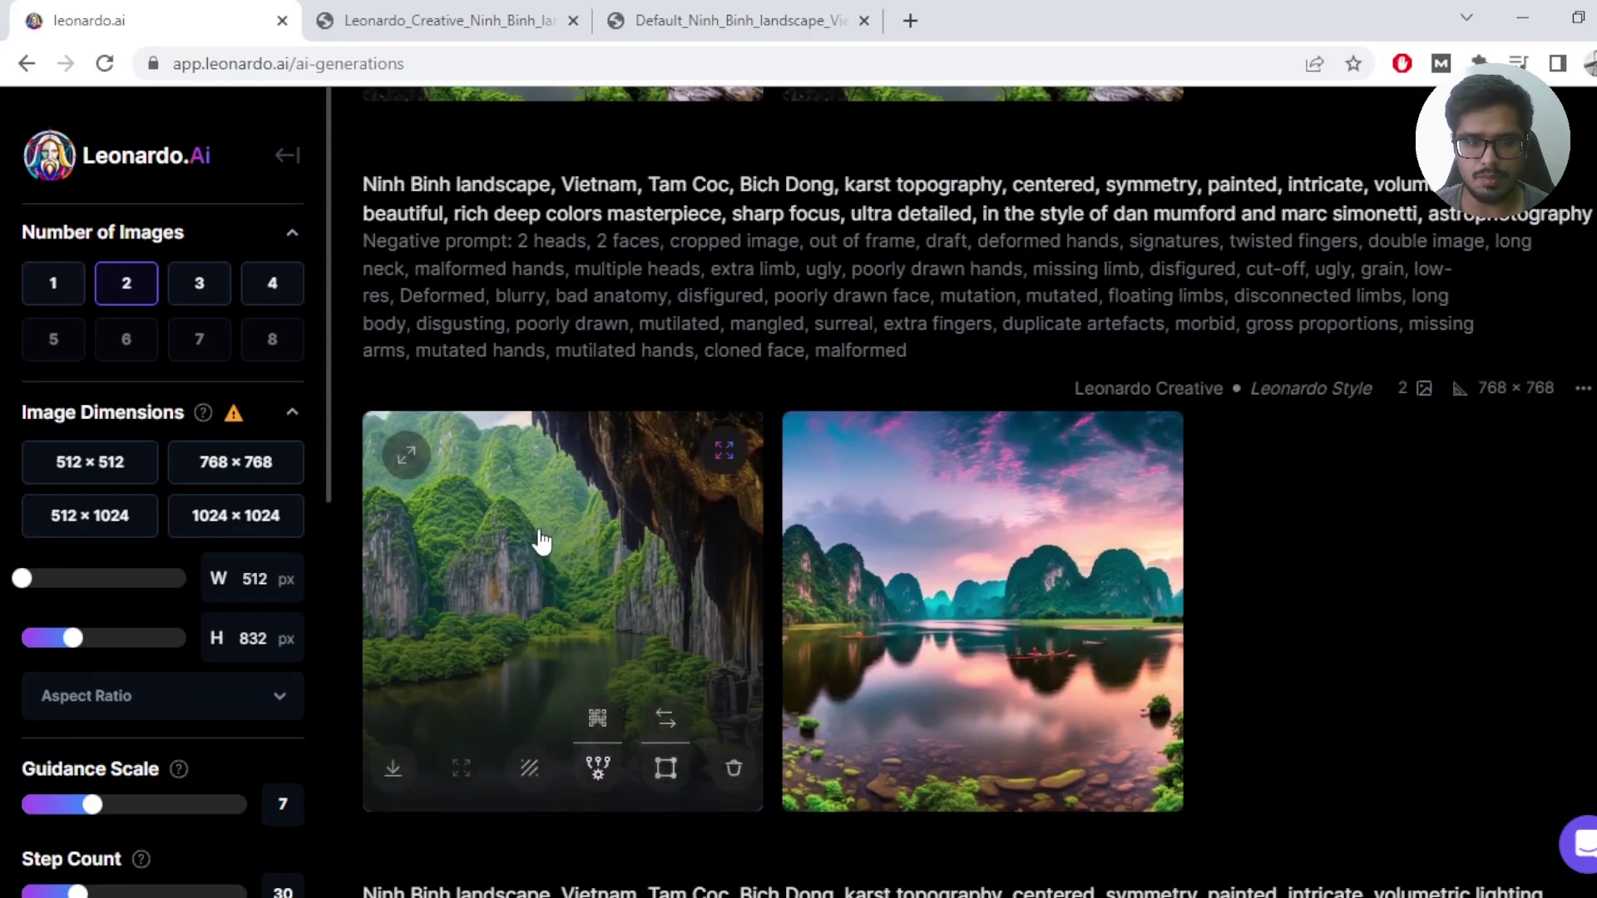
scroll(598, 456, down, 10)
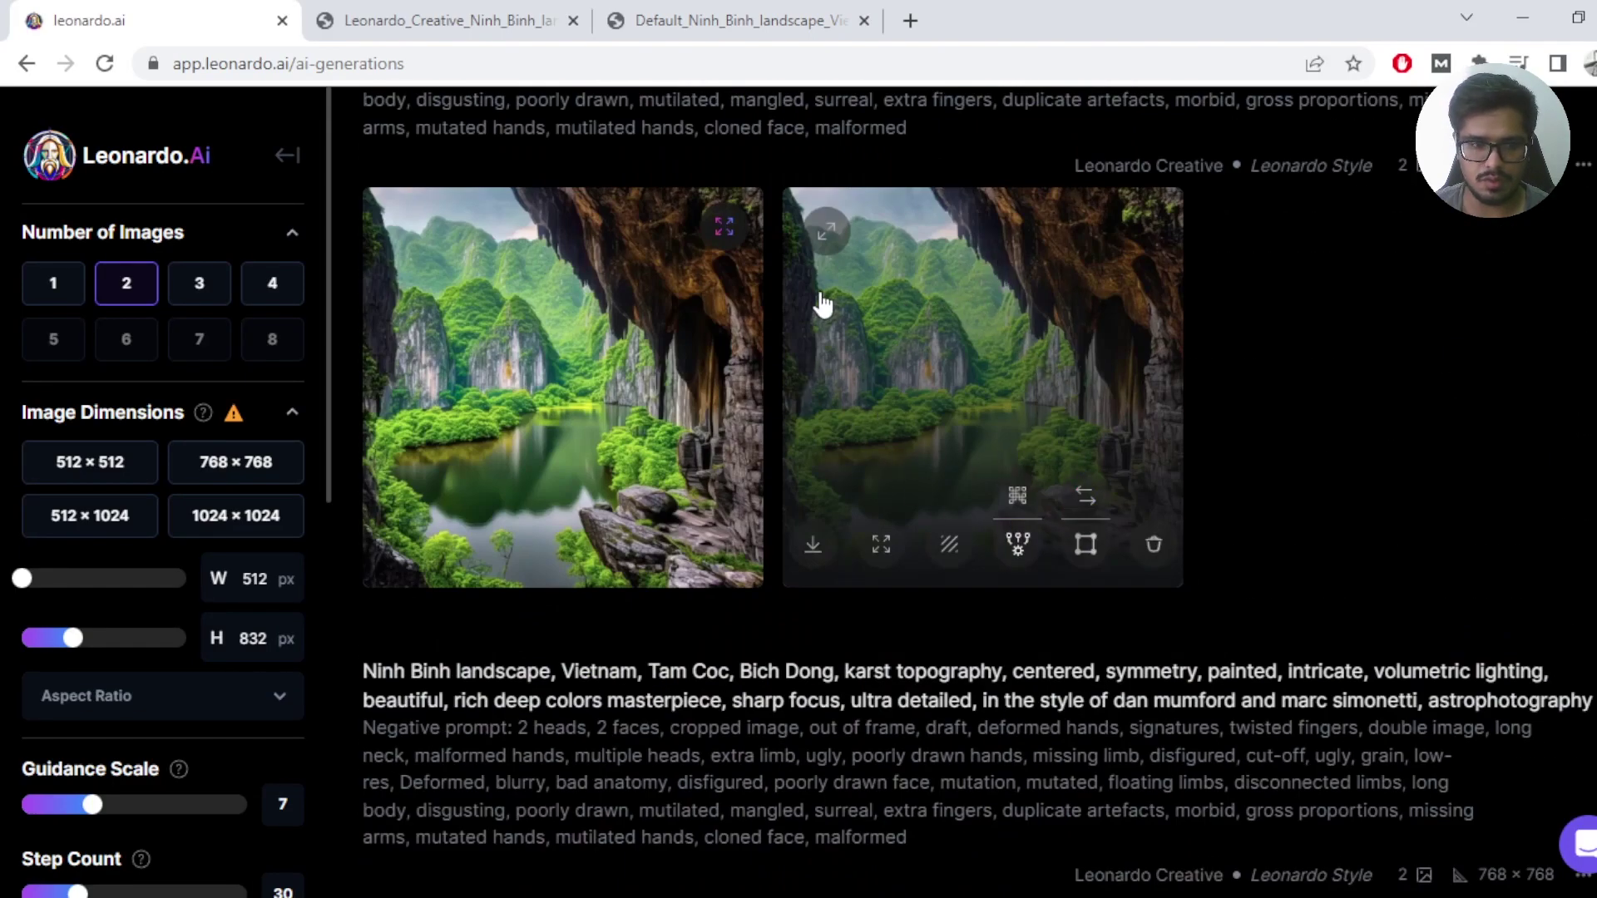
scroll(822, 305, down, 10)
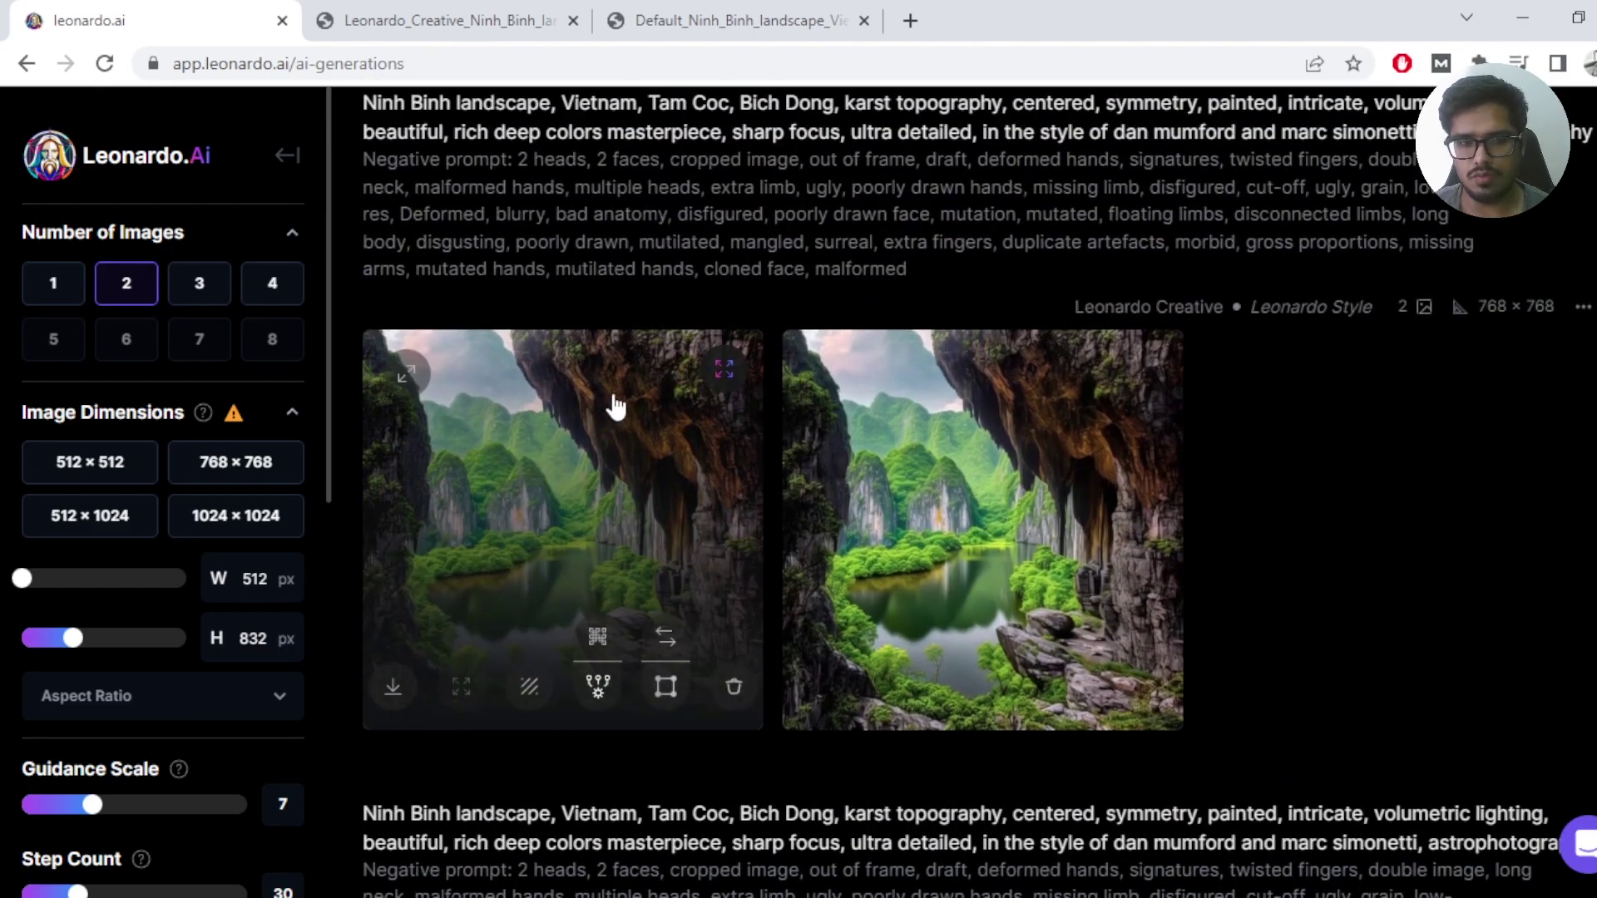
scroll(601, 419, up, 6)
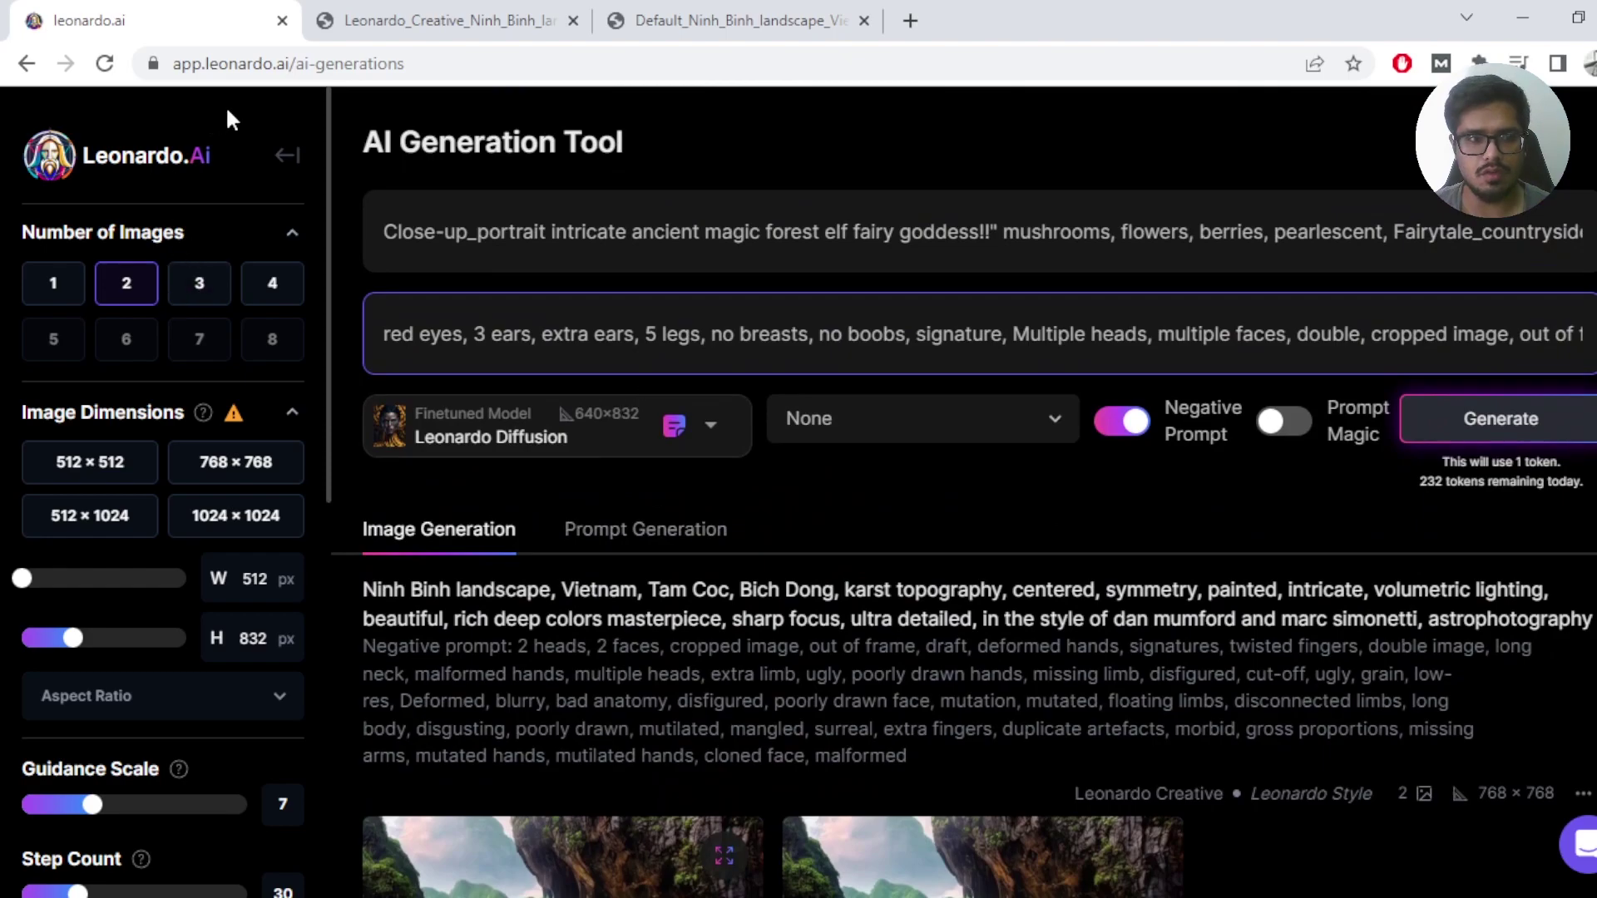
Look over Featured Models on the Leonardo home page, then return to AI Image Generation
click(283, 158)
scroll(150, 449, down, 3)
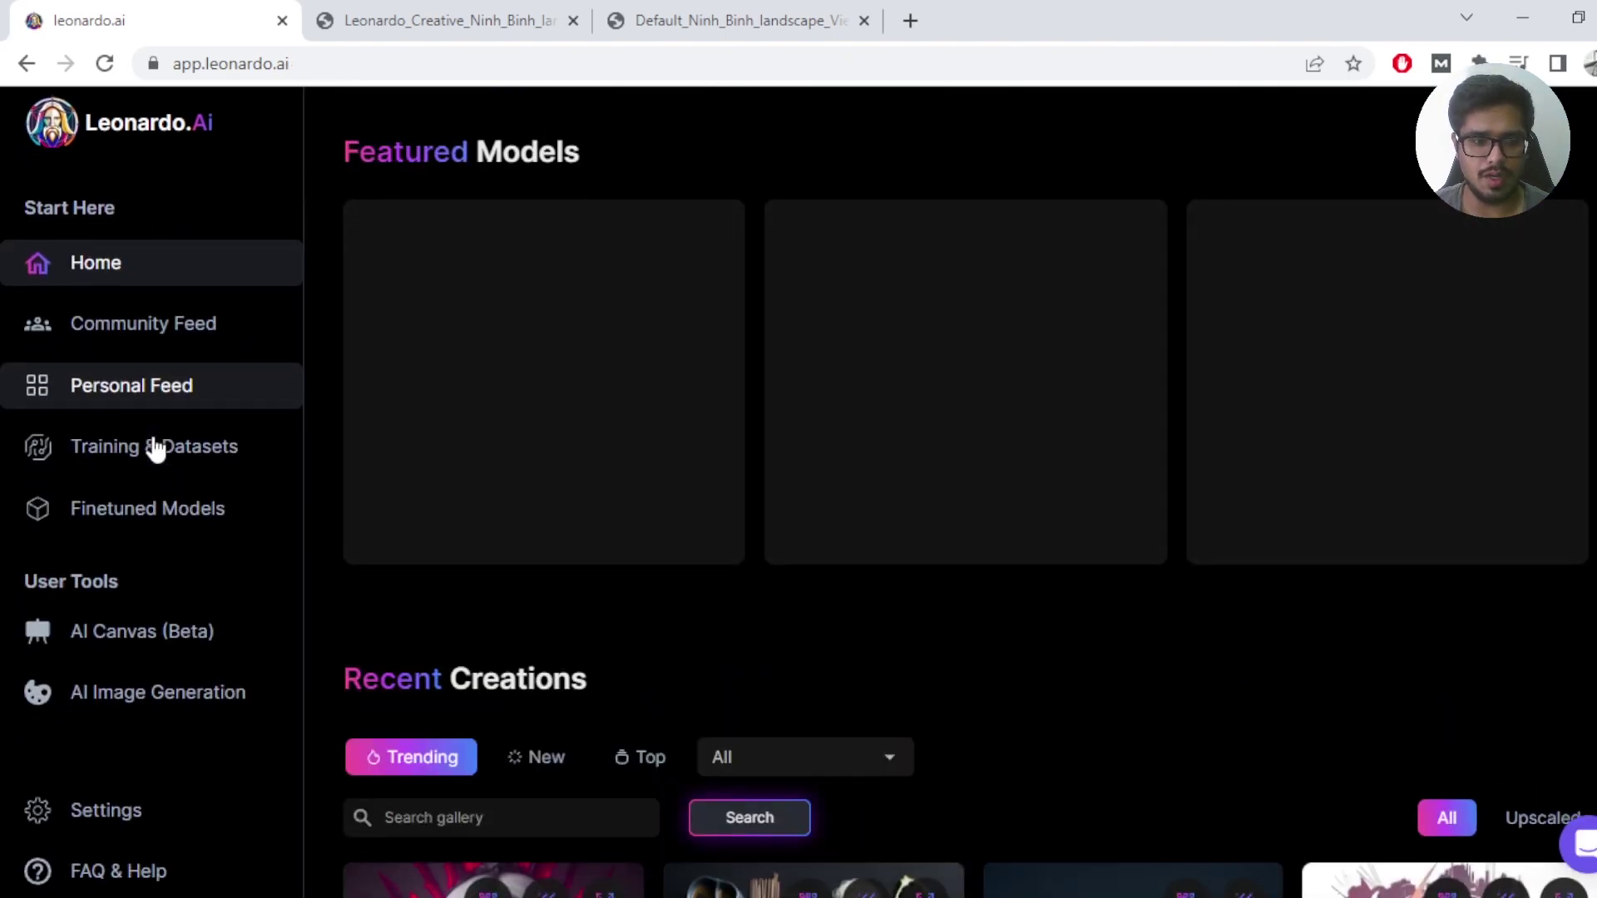
scroll(223, 452, up, 3)
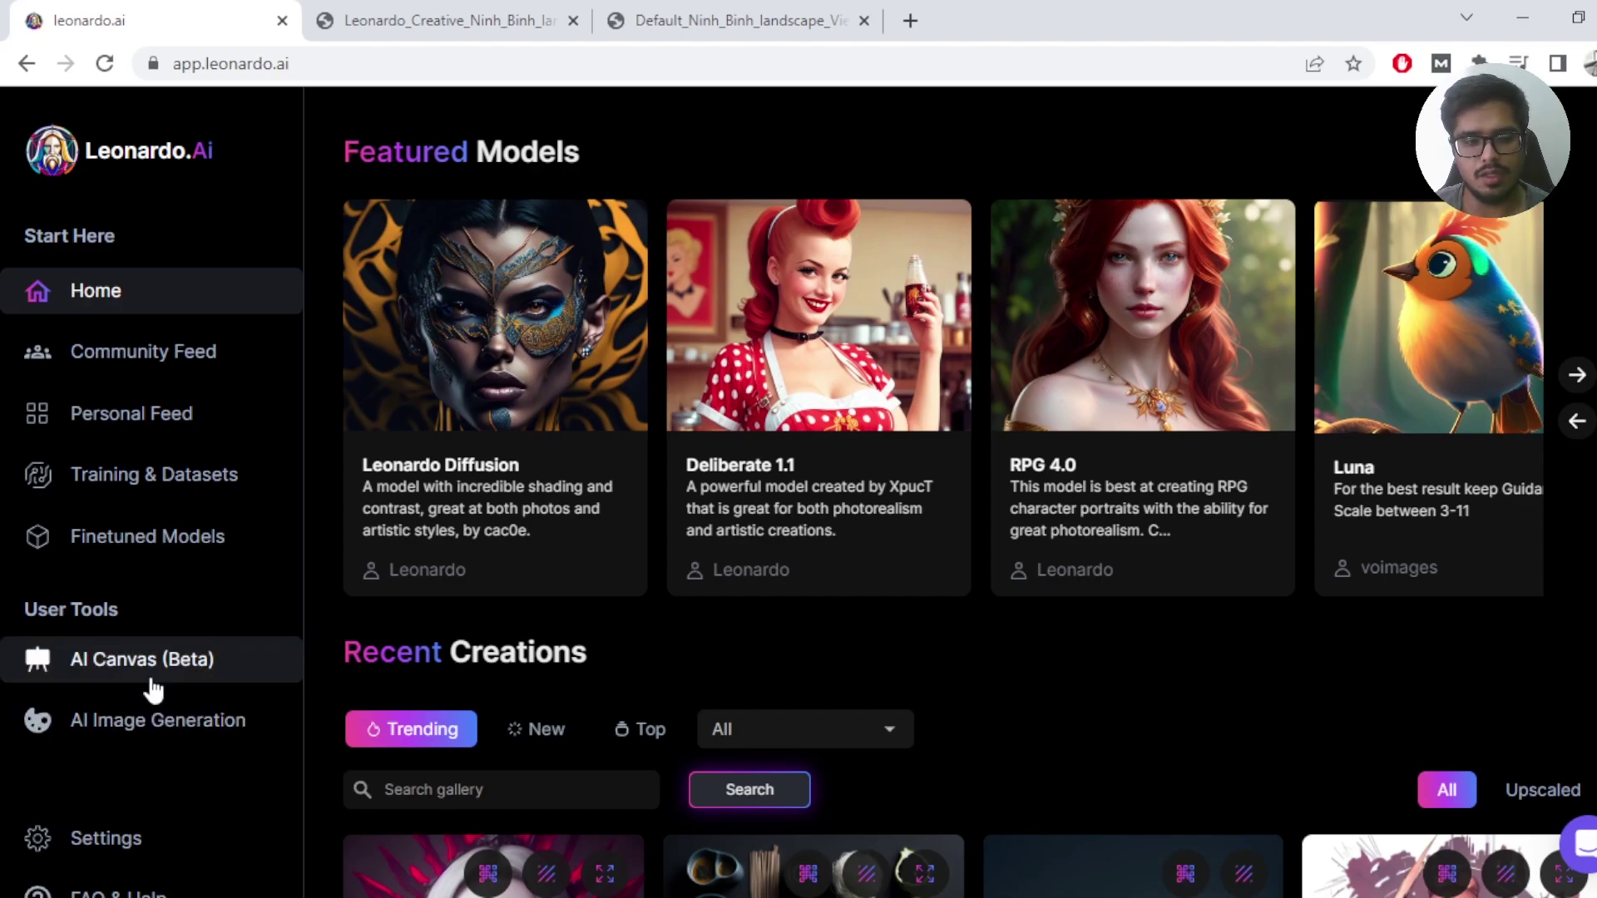
click(157, 735)
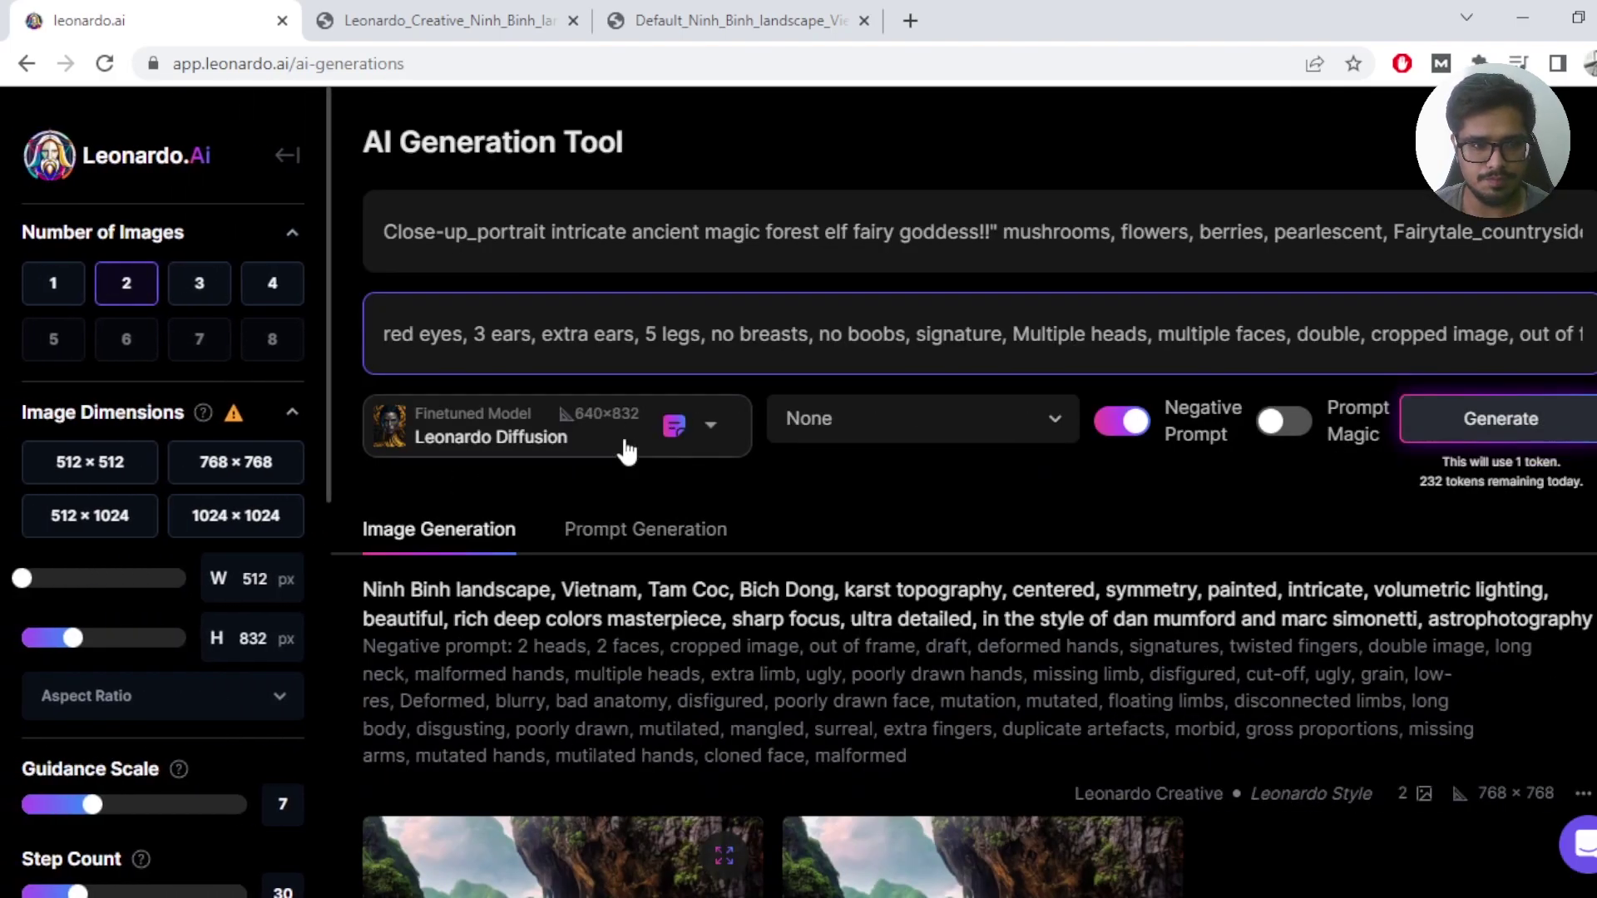
Scroll down to the two new 512×768 RPG 4.0 sunset treehouse village images
scroll(623, 446, down, 3)
scroll(623, 445, up, 3)
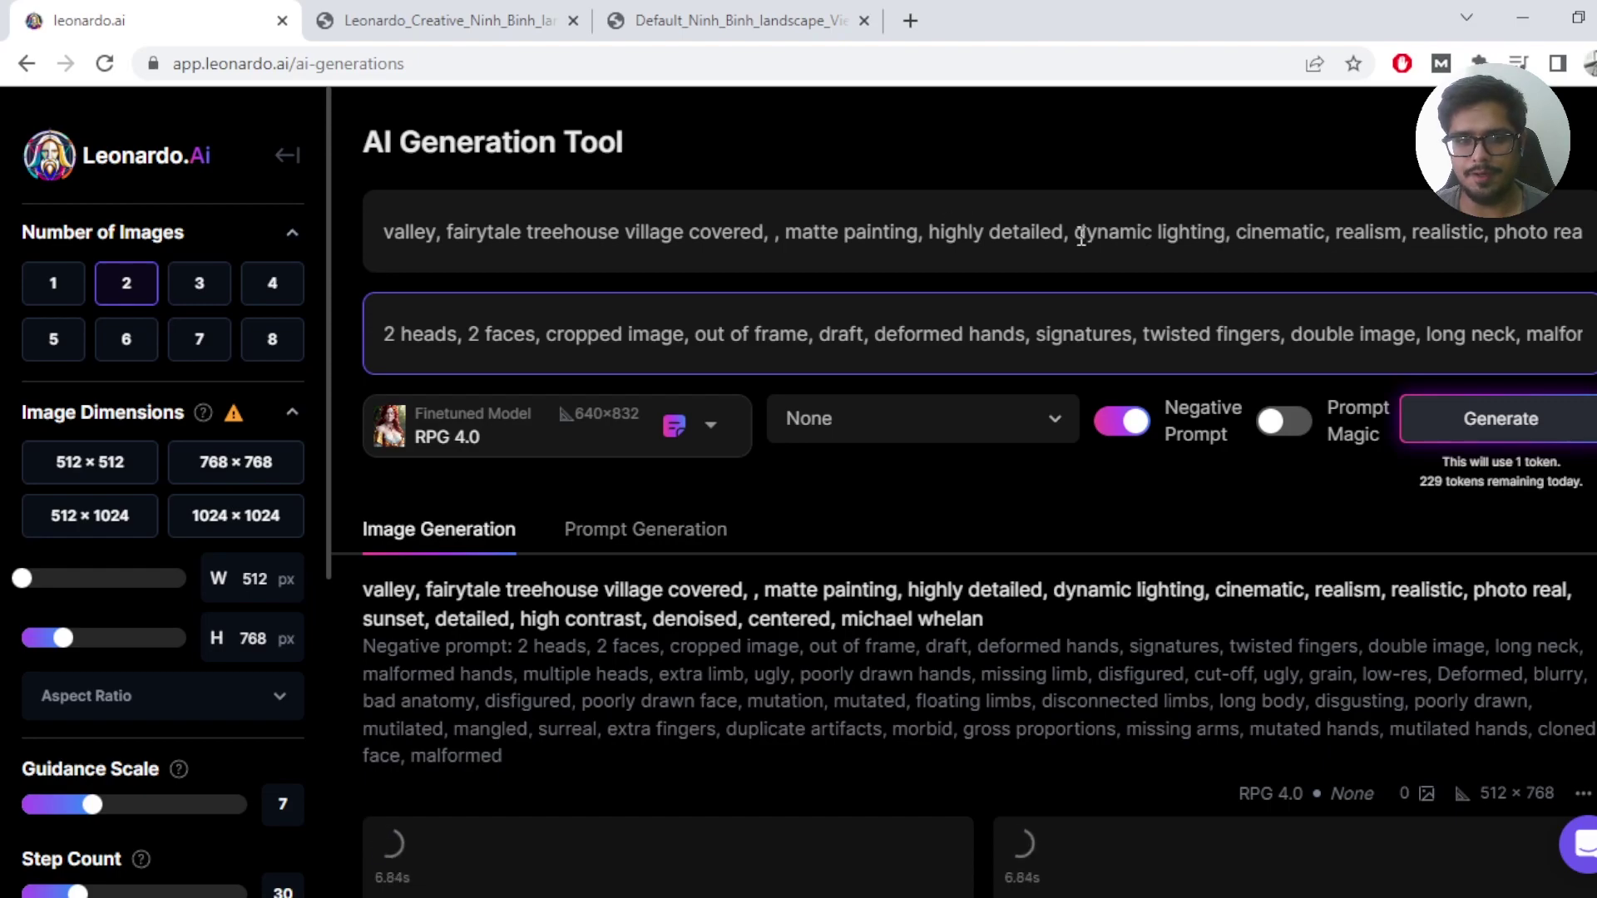
scroll(1079, 235, down, 3)
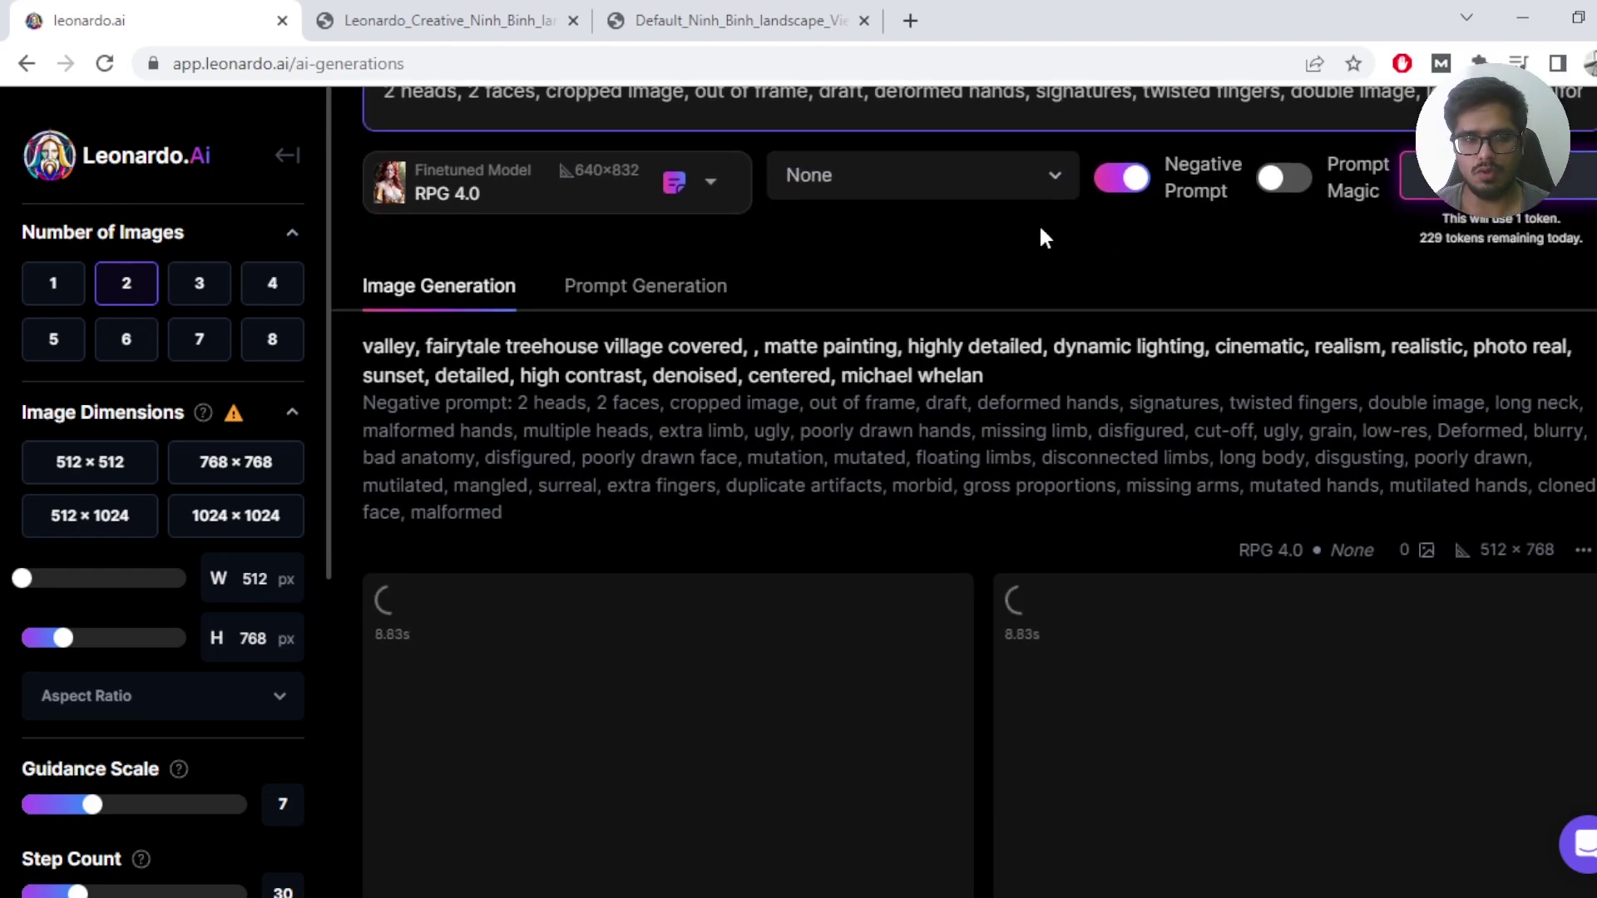
scroll(1039, 223, up, 3)
scroll(552, 227, down, 5)
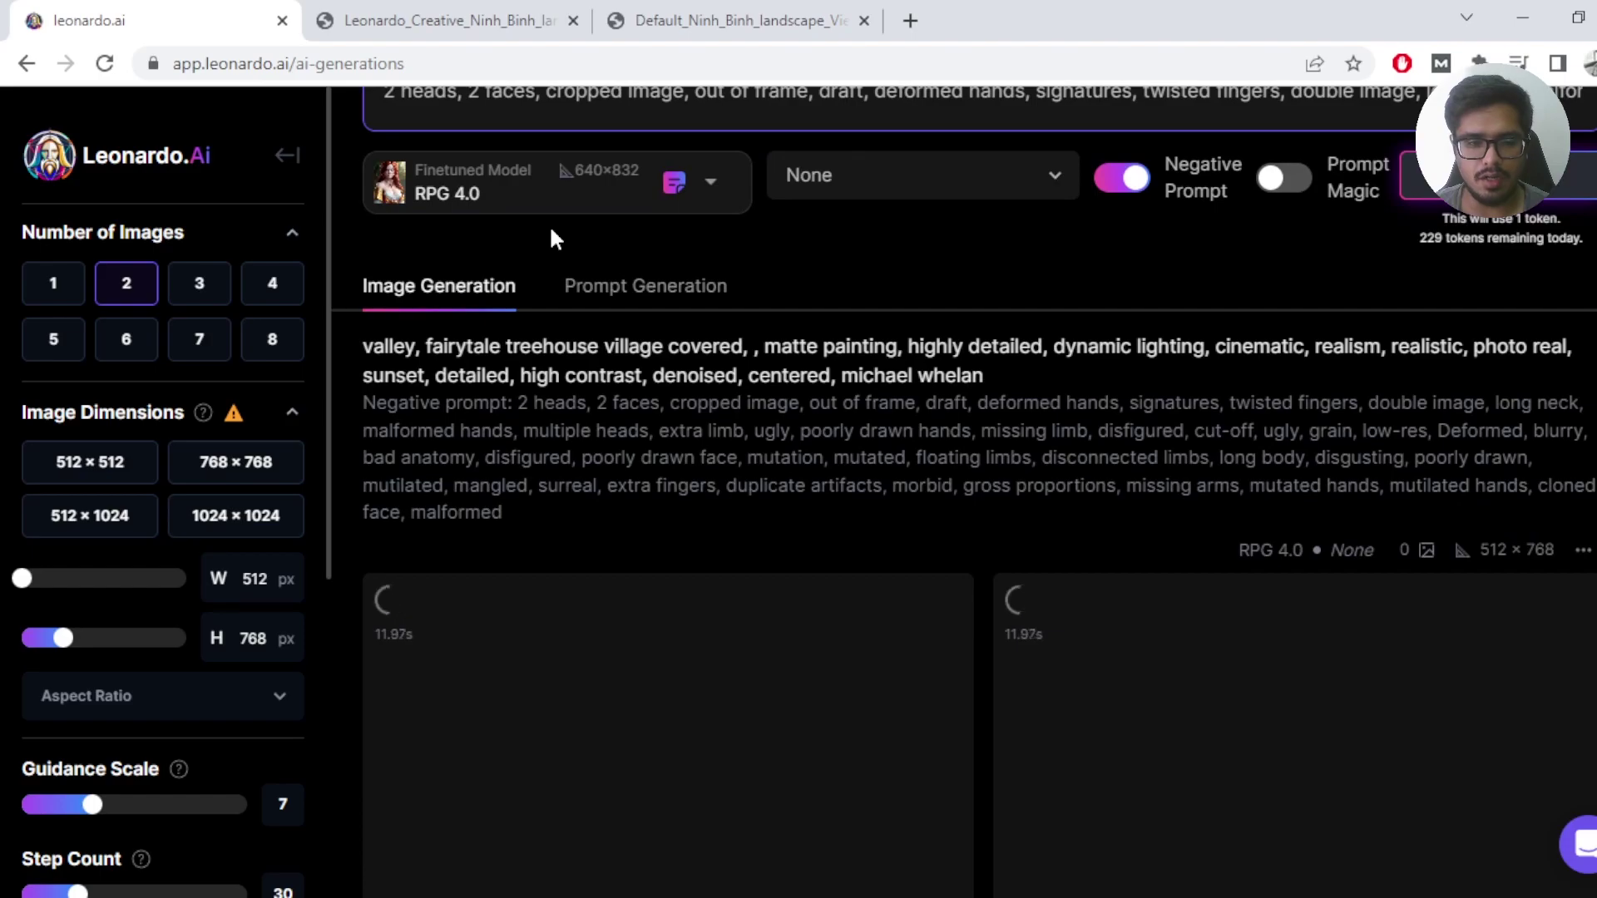
scroll(553, 227, up, 5)
scroll(702, 413, down, 9)
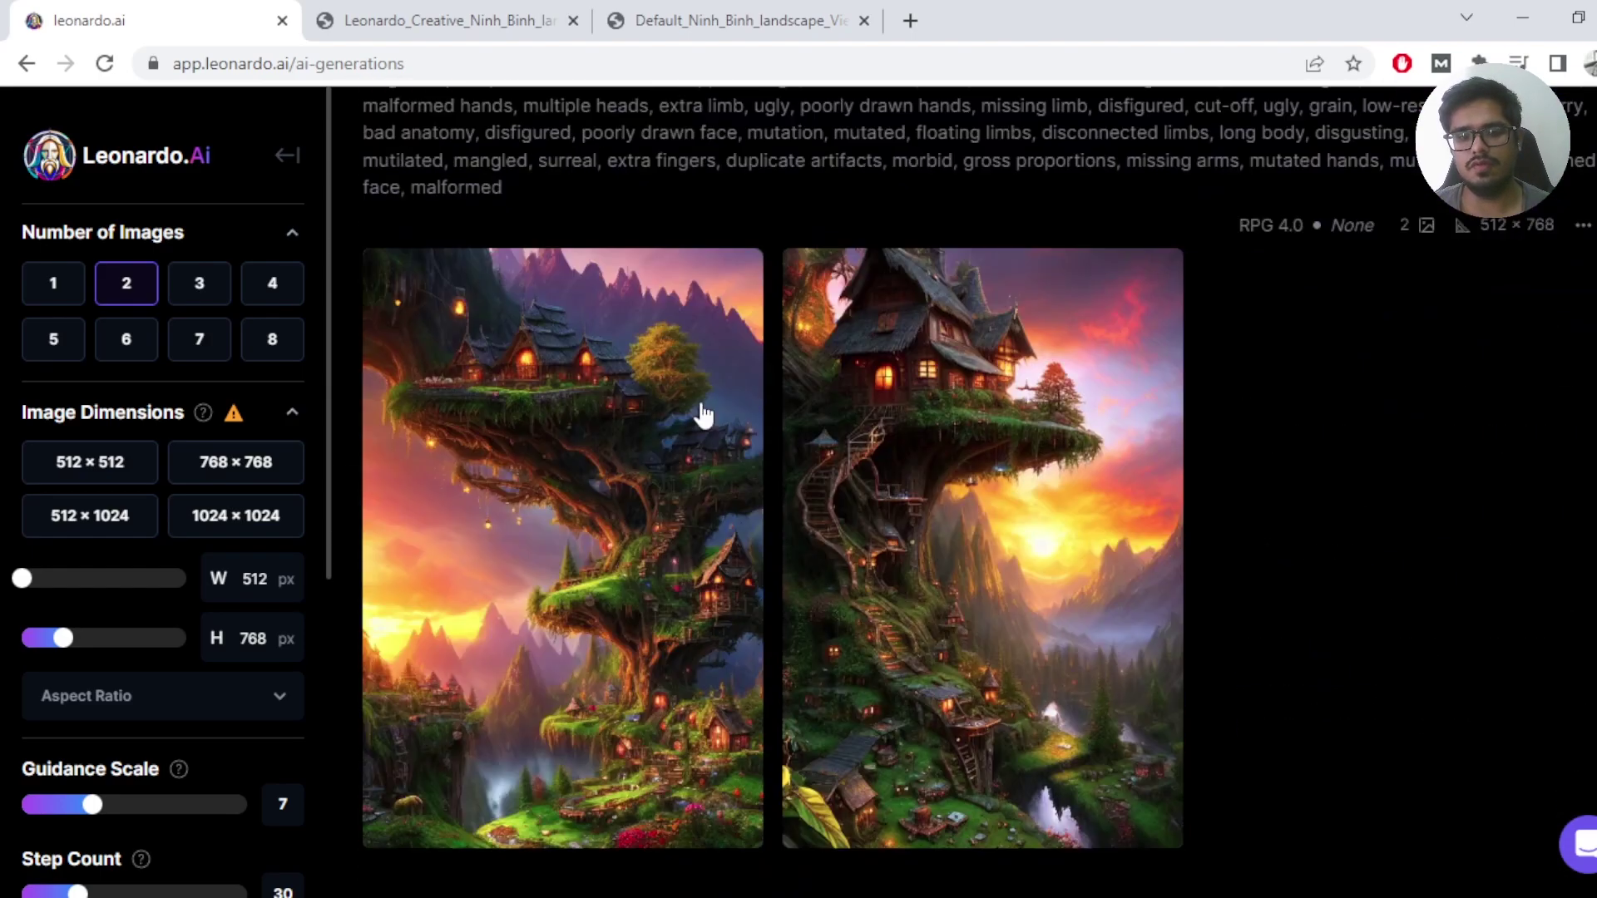
scroll(1248, 429, up, 3)
mouse_move(1025, 513)
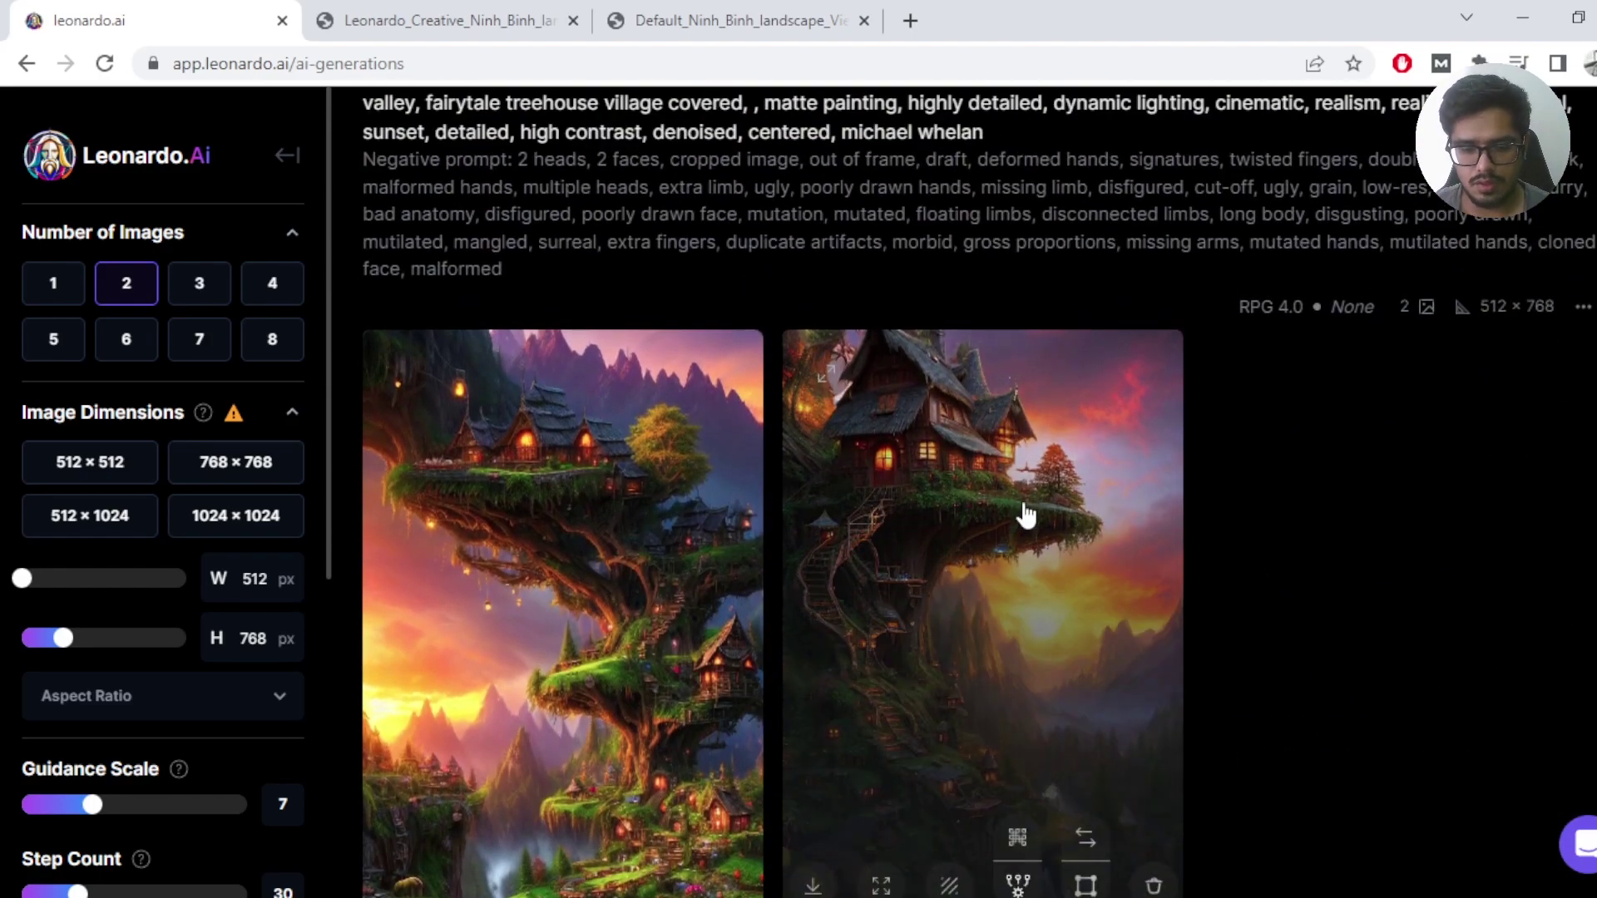
scroll(832, 491, down, 2)
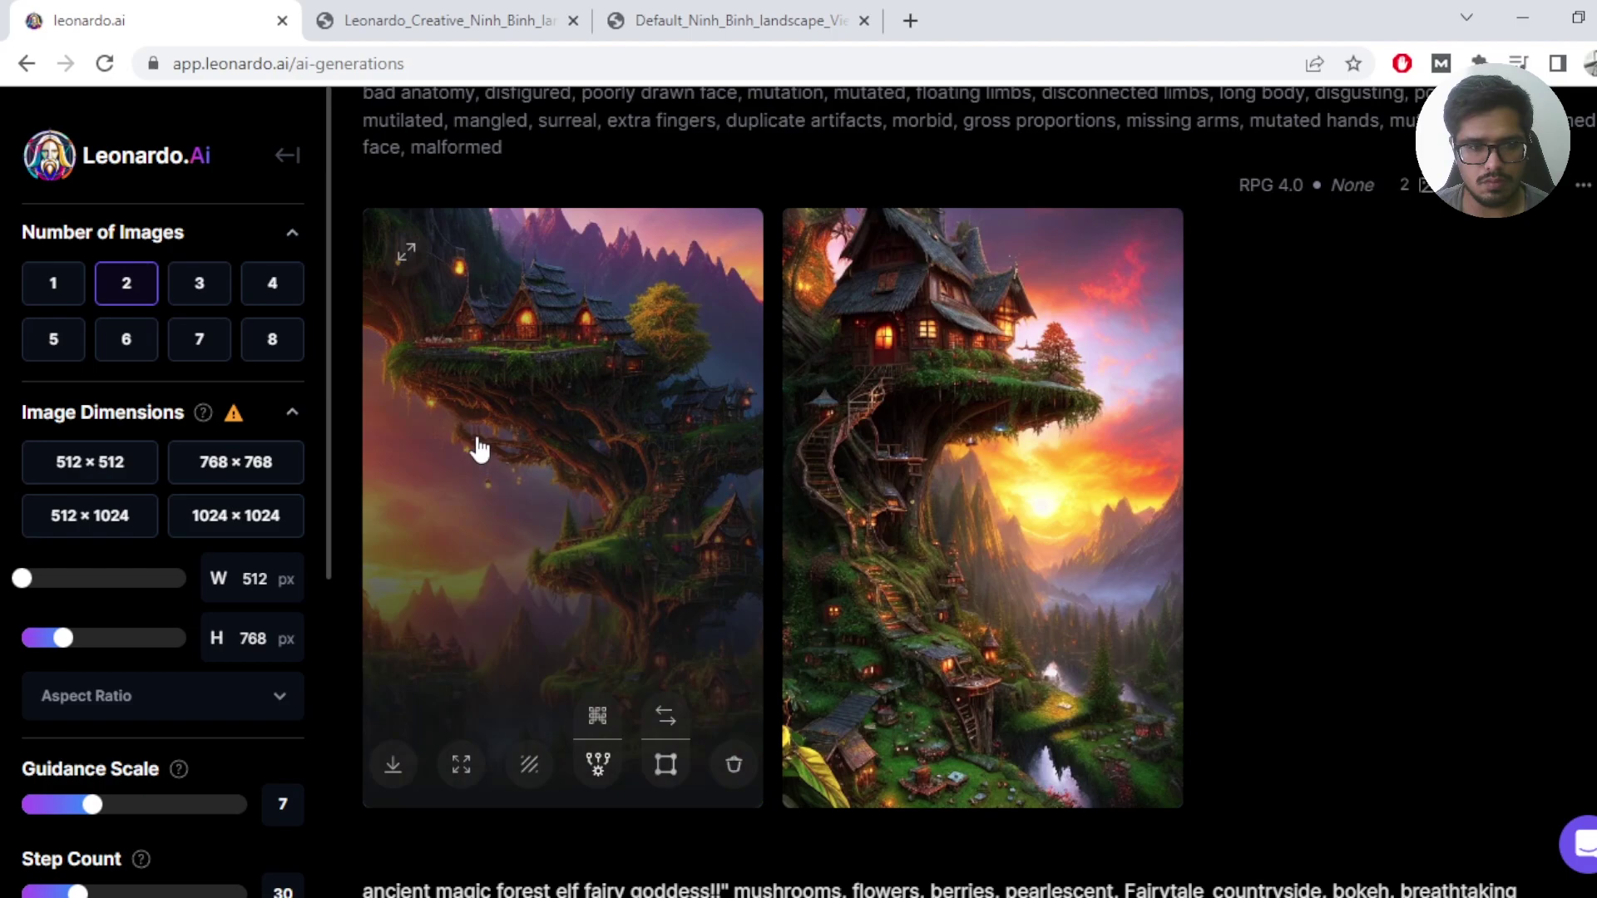
Unzoom the left treehouse image, compare Original and Unzoomed versions, and download the unzoomed one
click(476, 436)
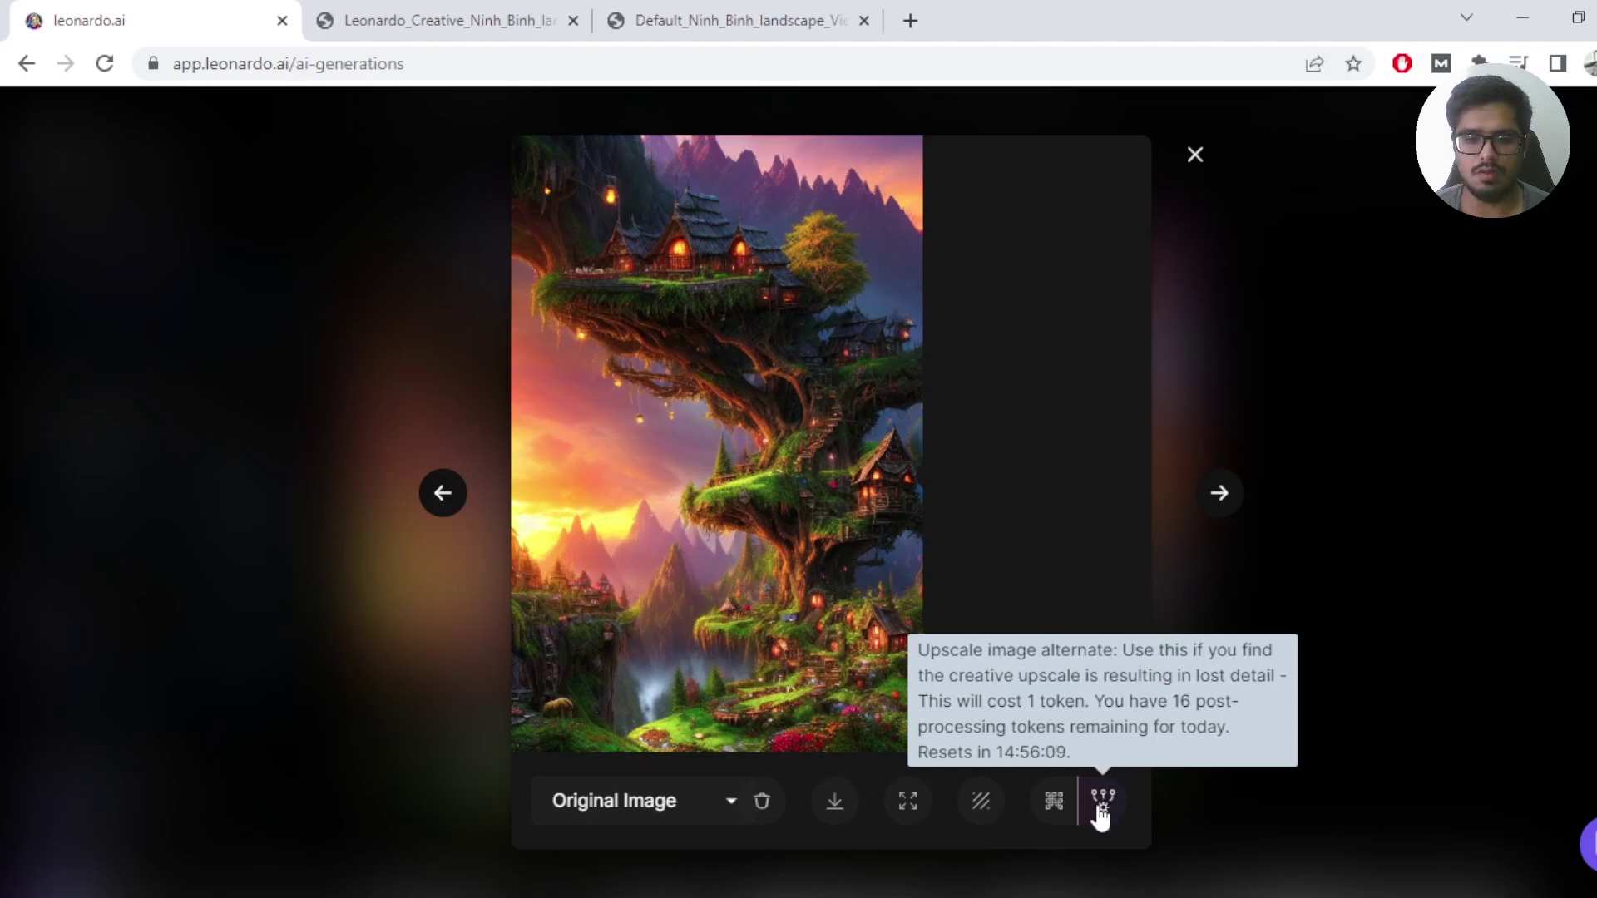
click(909, 801)
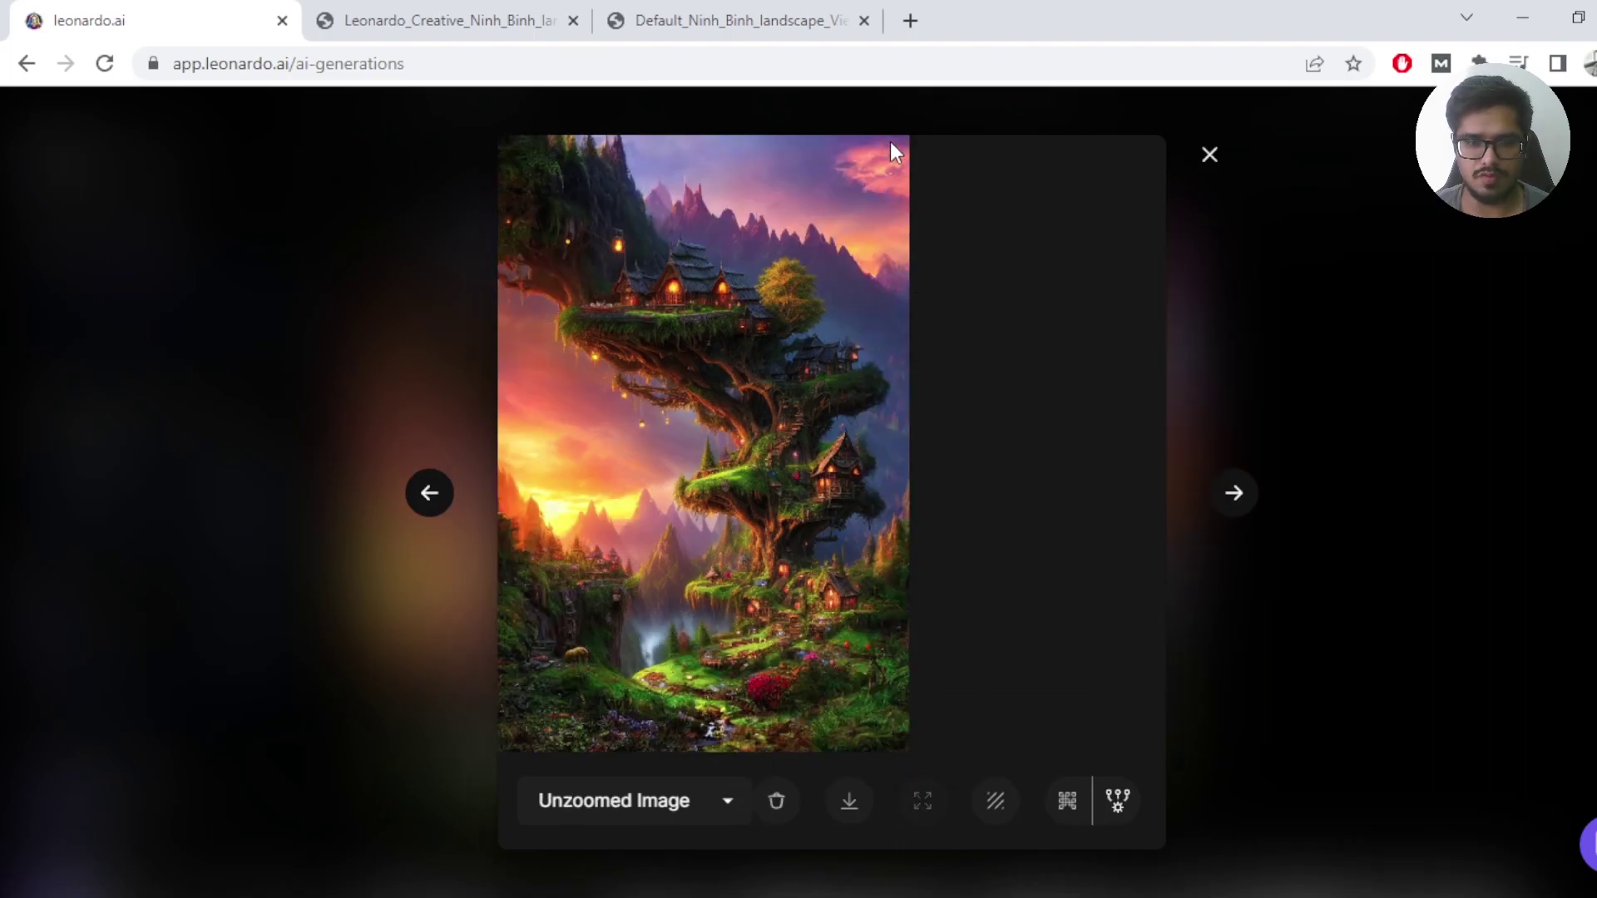
click(632, 780)
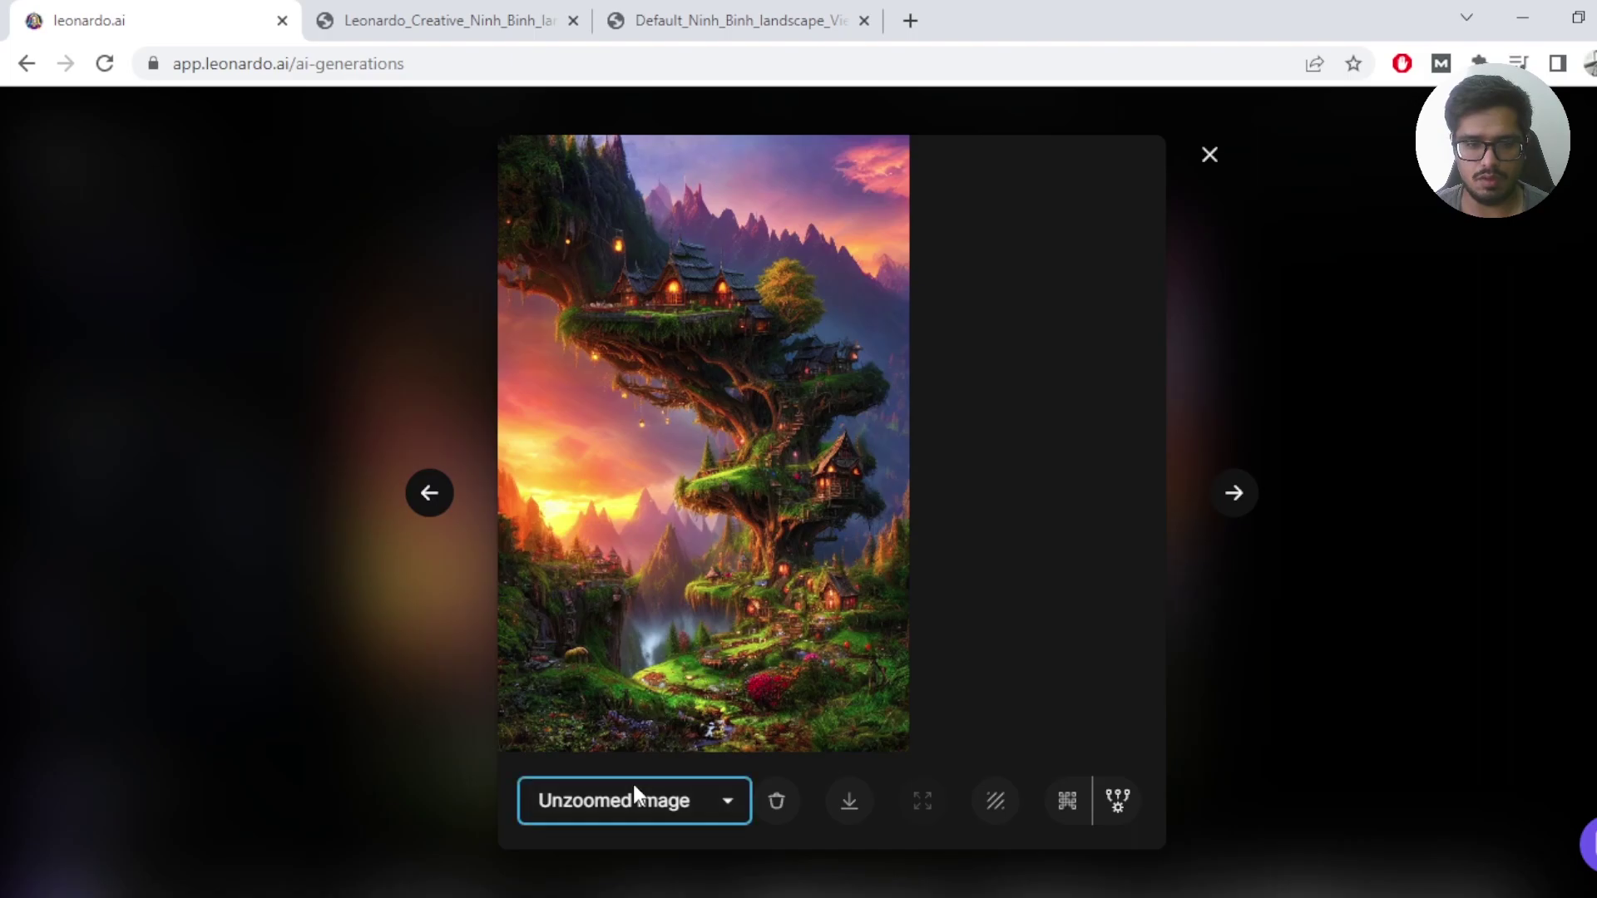
click(612, 835)
key(Down)
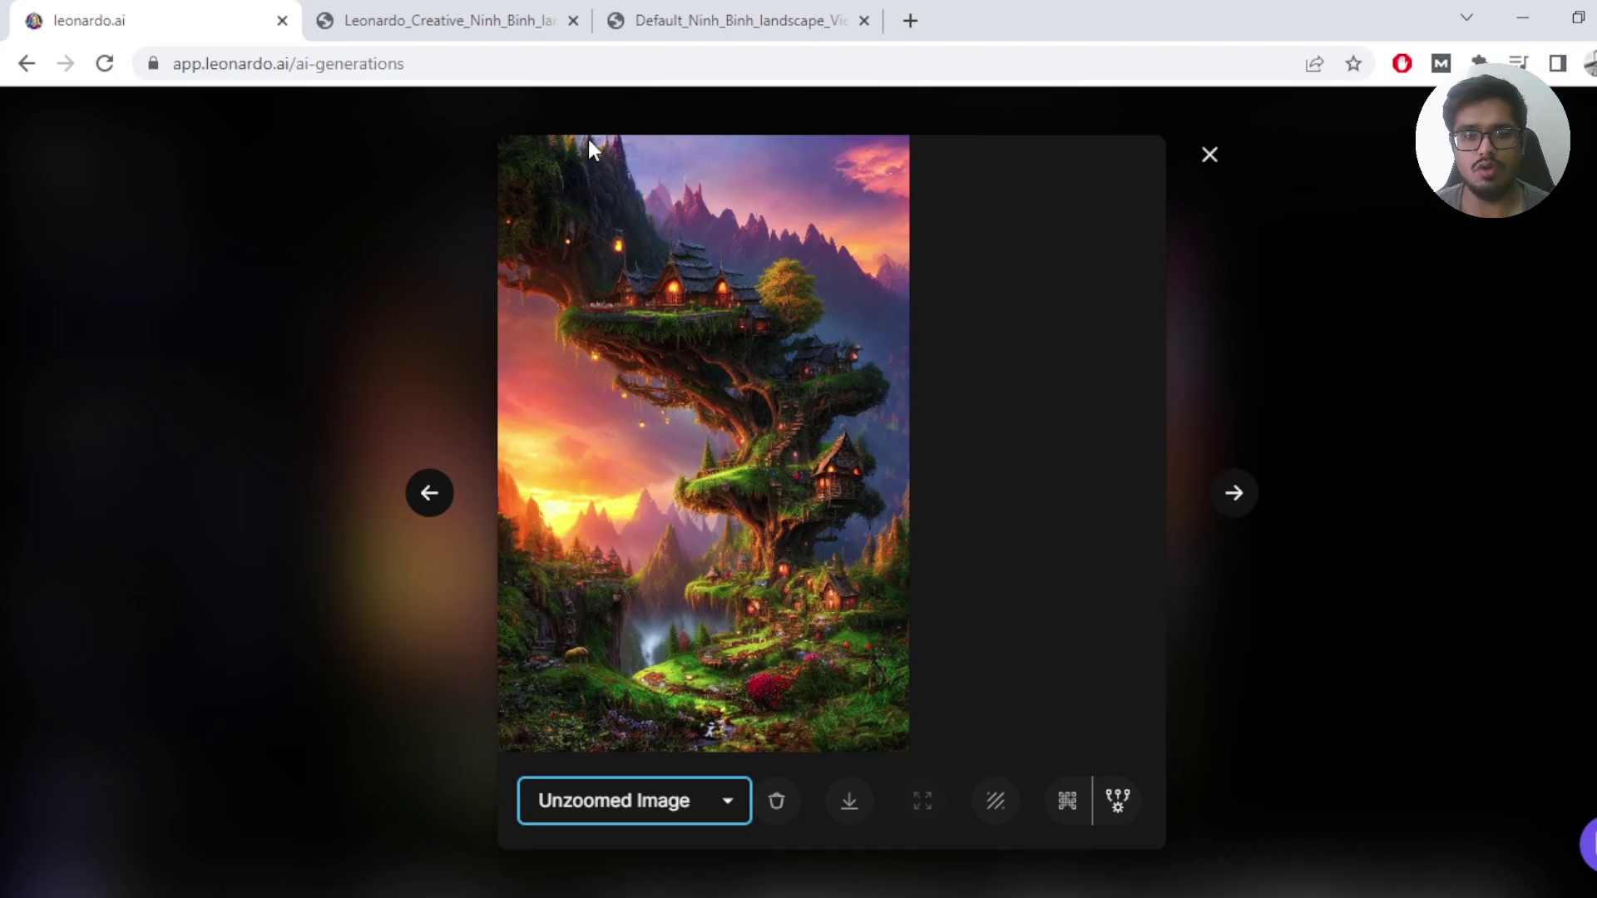
click(852, 805)
key(ctrl+1)
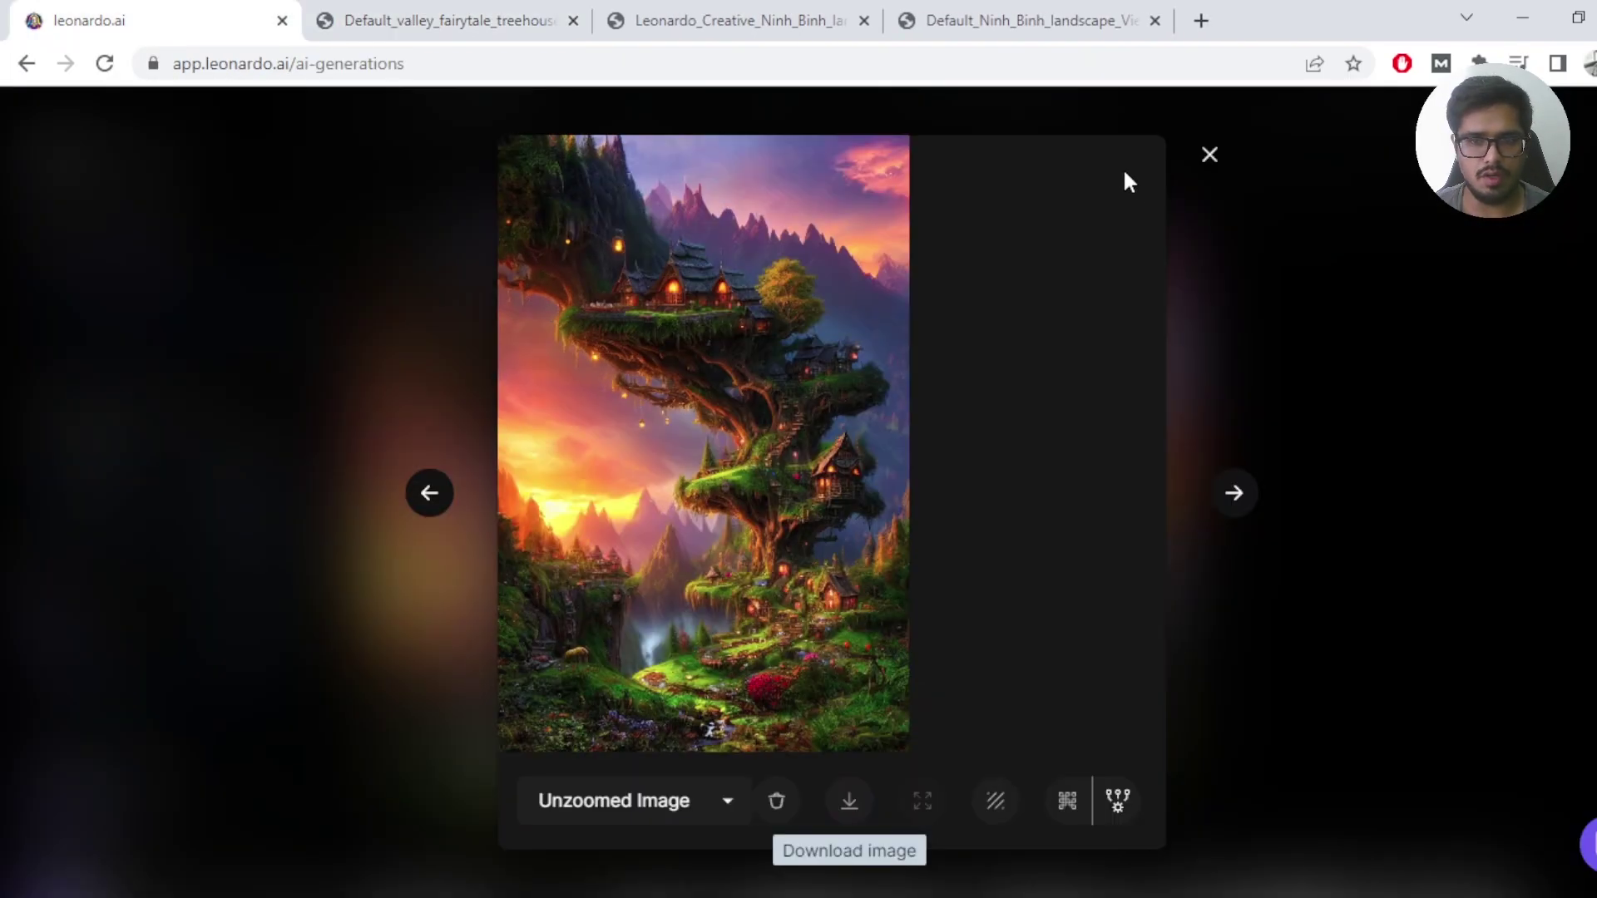
Close the viewer and drag the left treehouse image into the Image to Image box
click(1209, 153)
scroll(166, 499, down, 5)
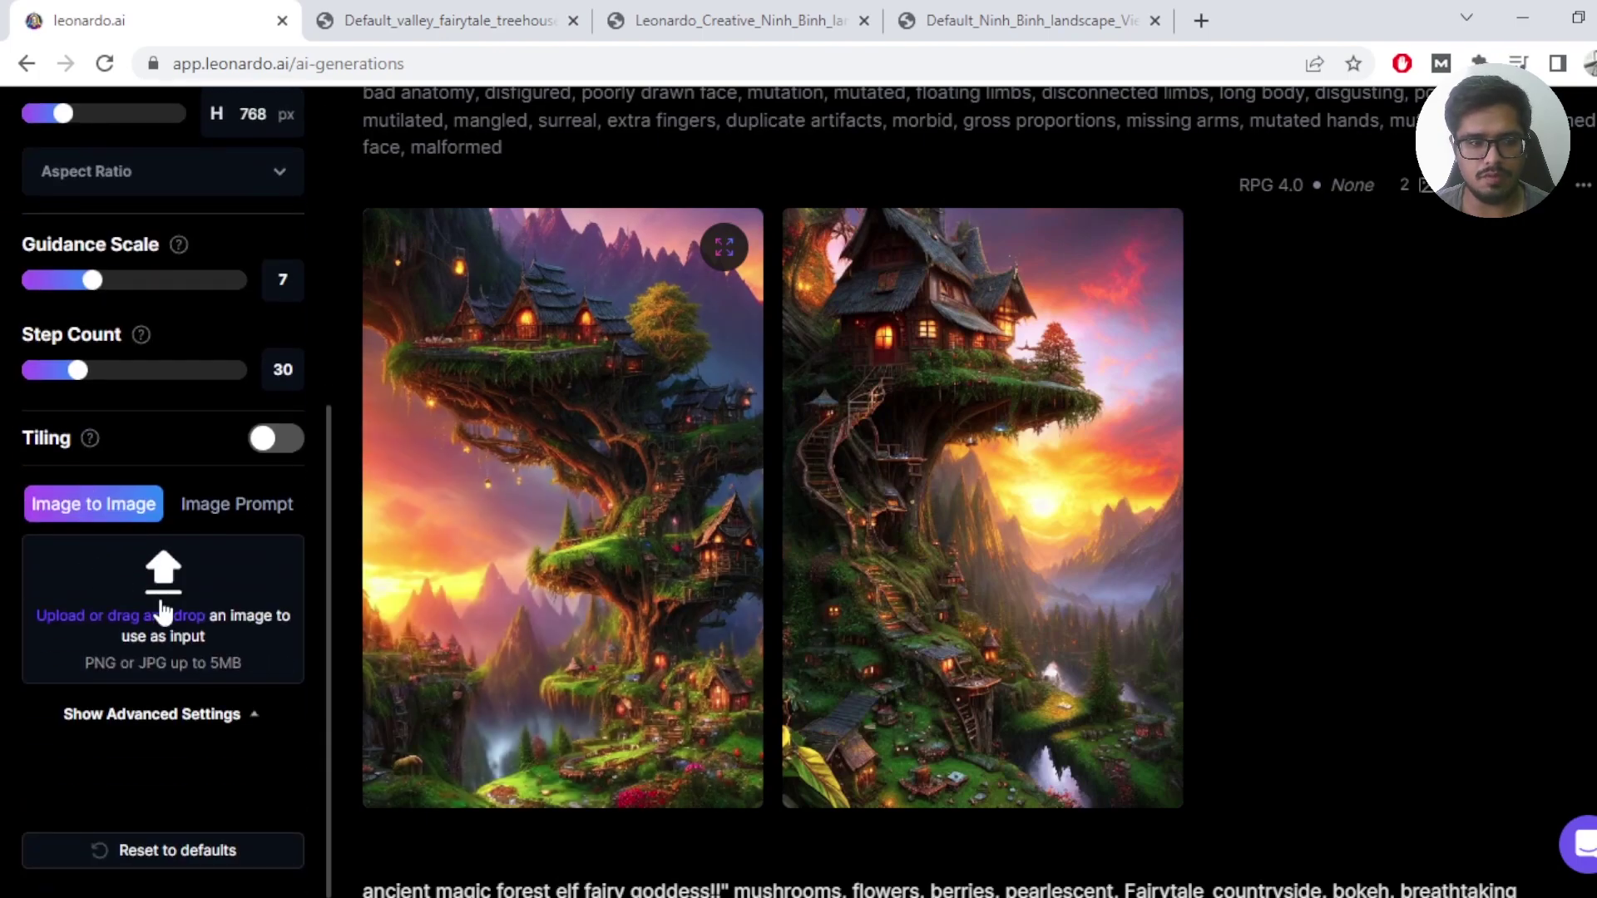
scroll(324, 574, up, 6)
scroll(882, 524, up, 7)
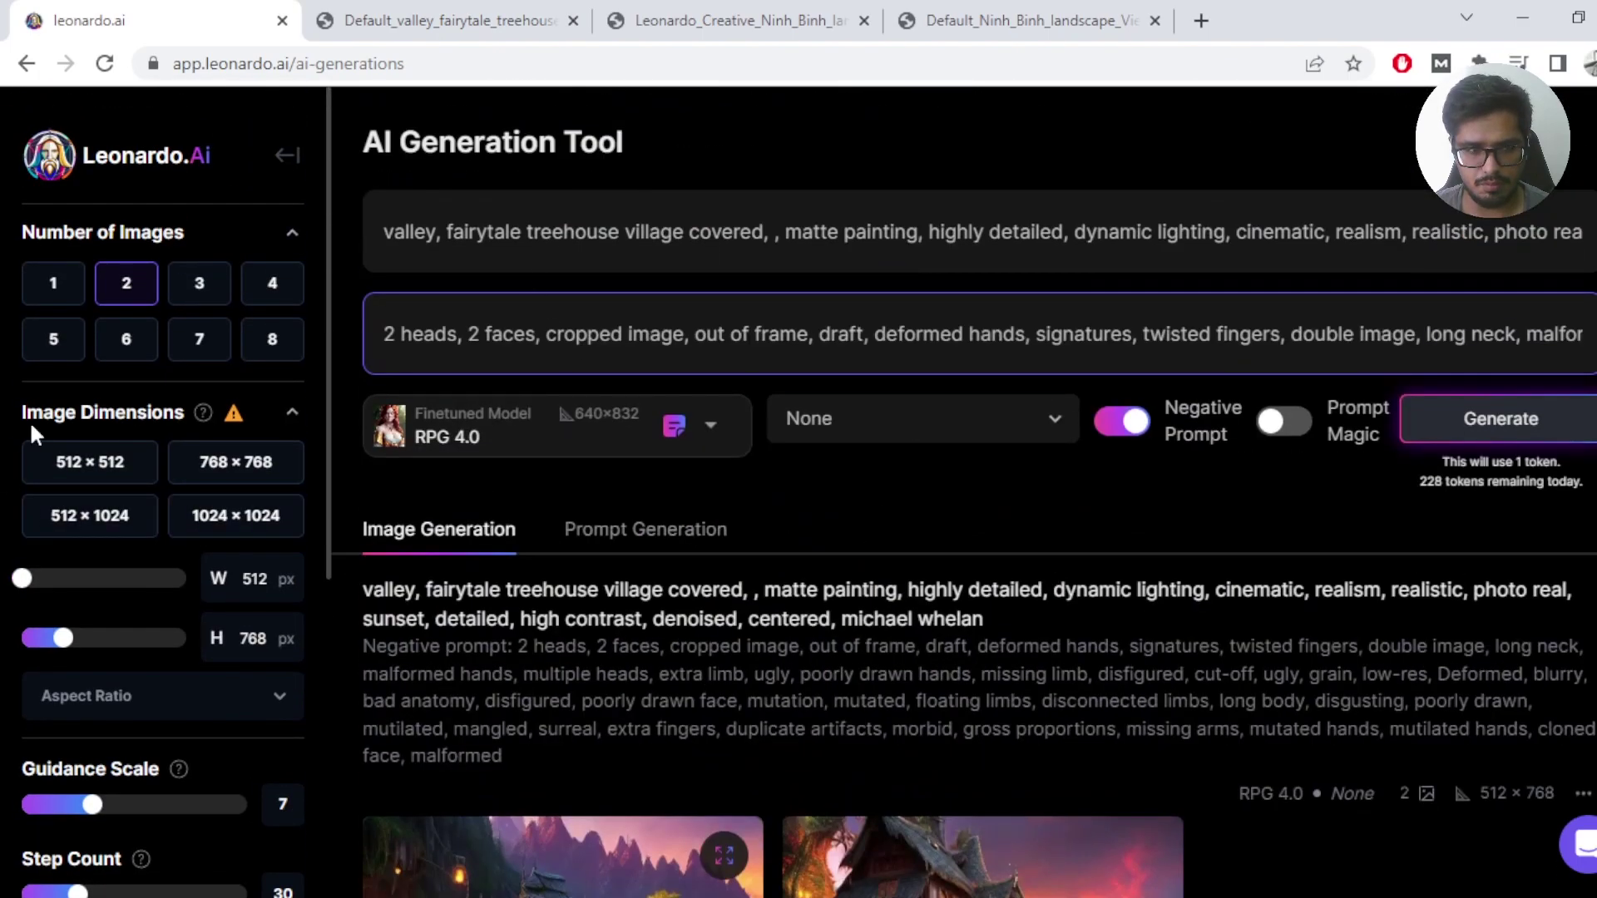
scroll(549, 416, down, 4)
scroll(544, 428, up, 4)
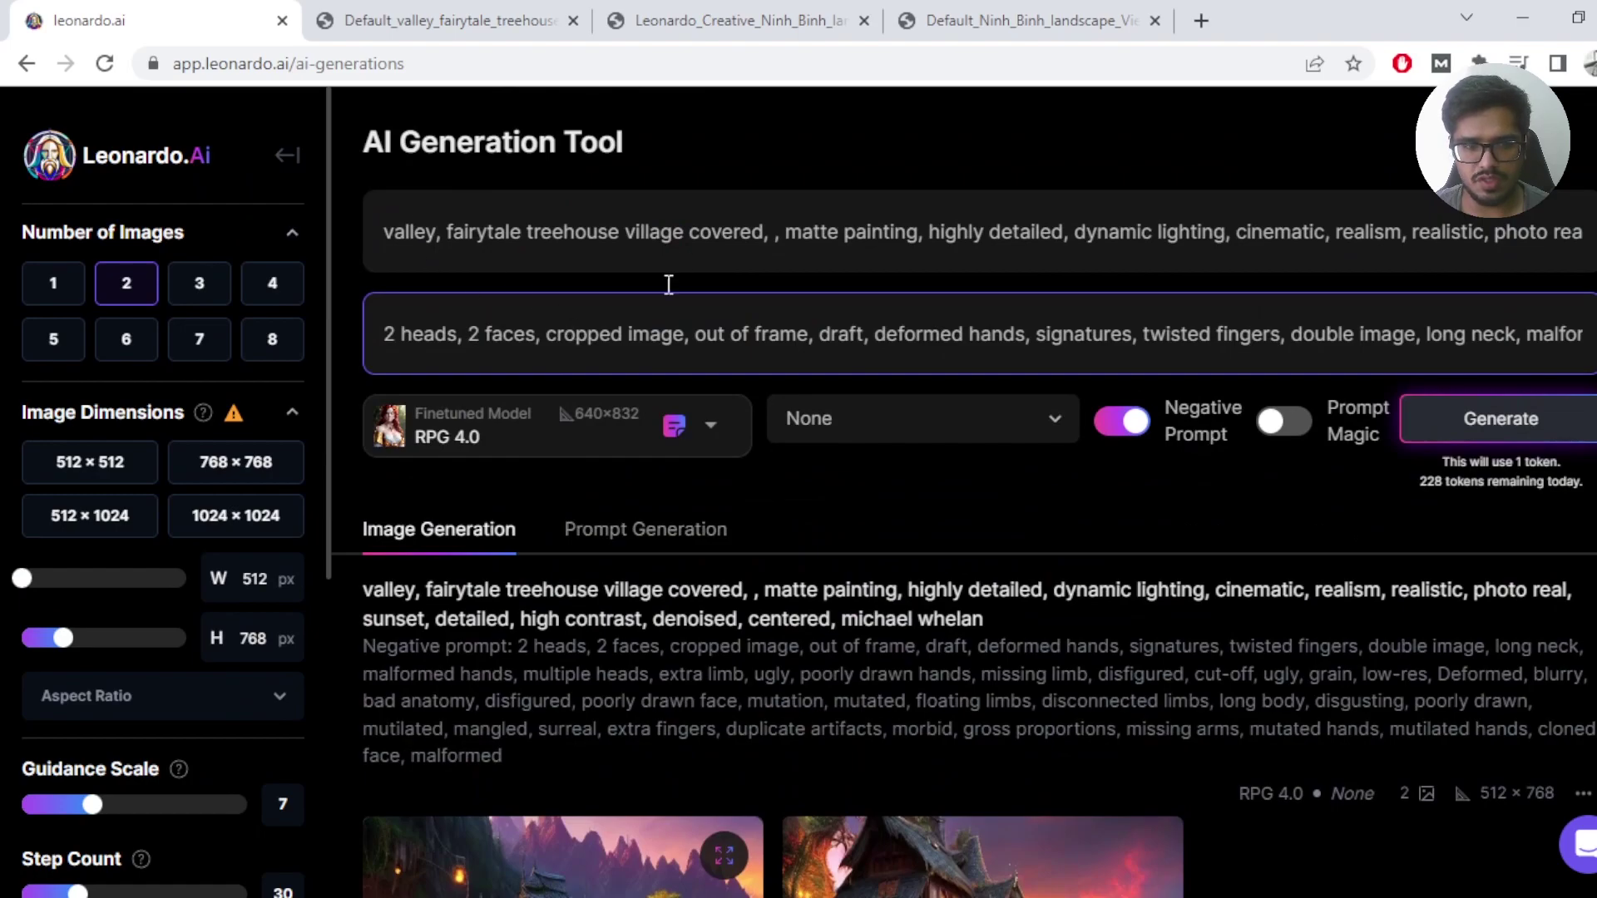
scroll(668, 285, down, 2)
scroll(192, 508, down, 5)
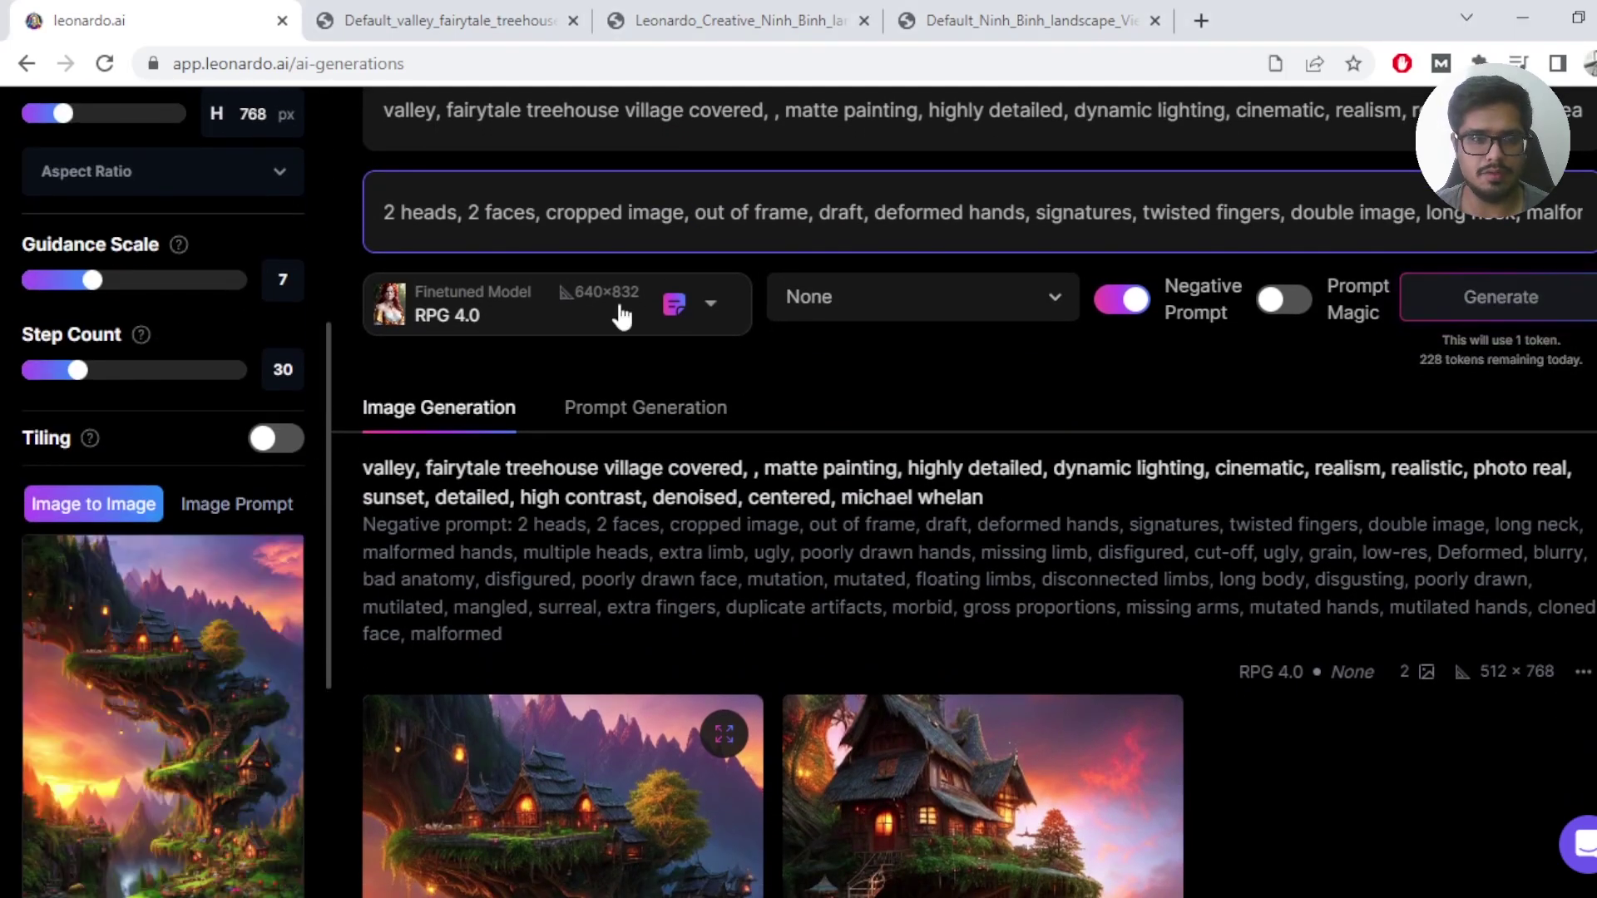
drag(620, 313, 264, 666)
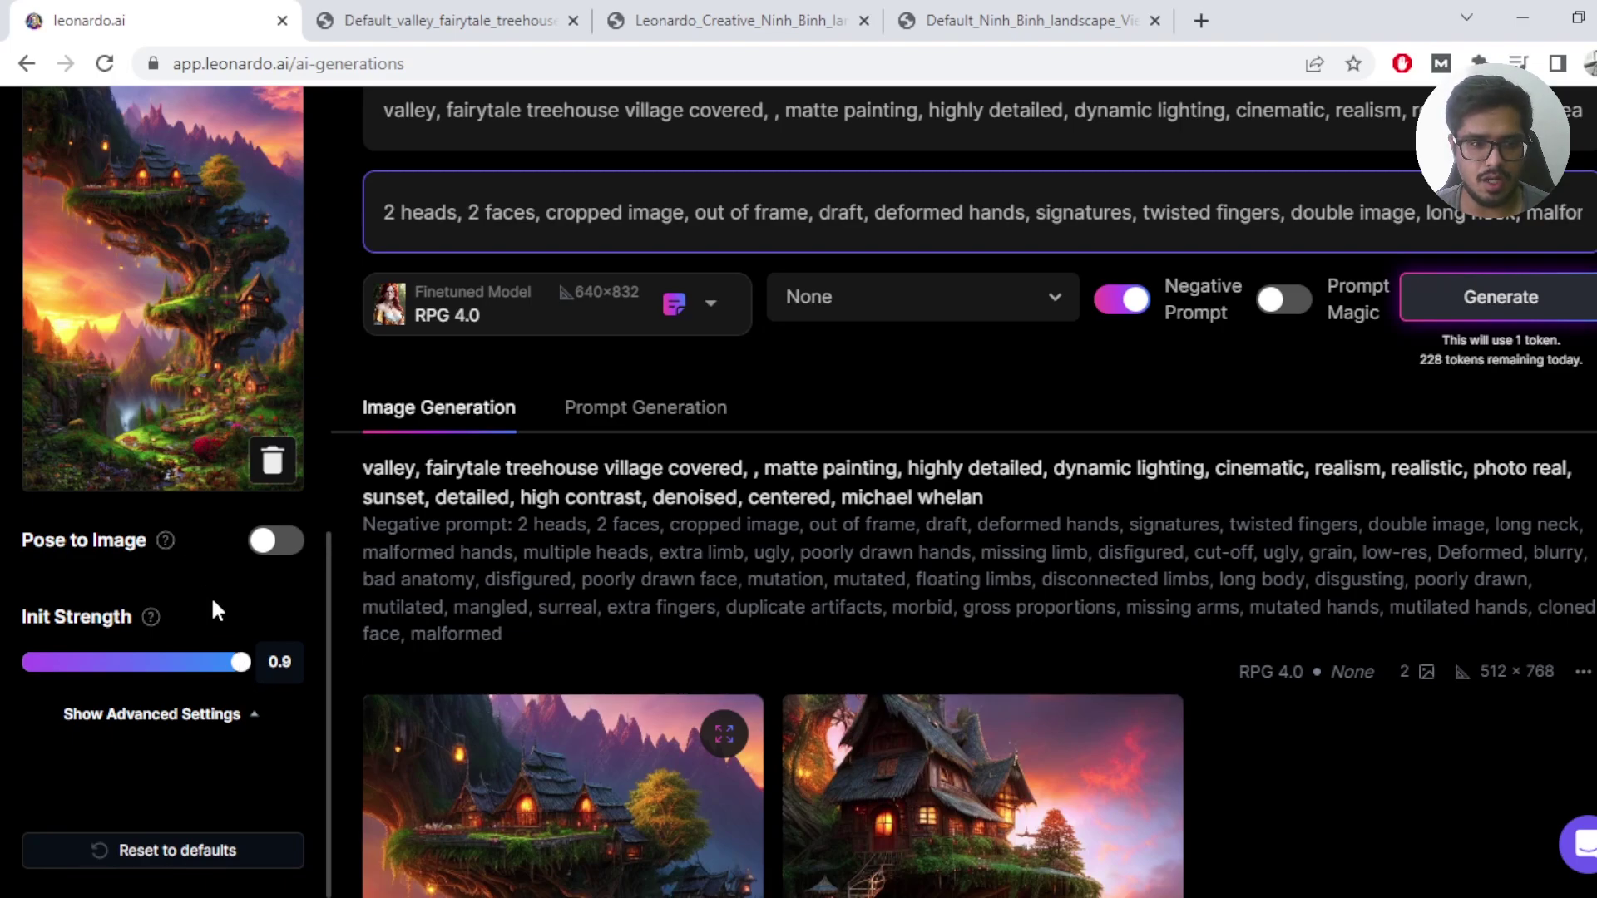
Confirm Init Strength is 0.9 and scroll back up to the Generate button
scroll(213, 602, down, 3)
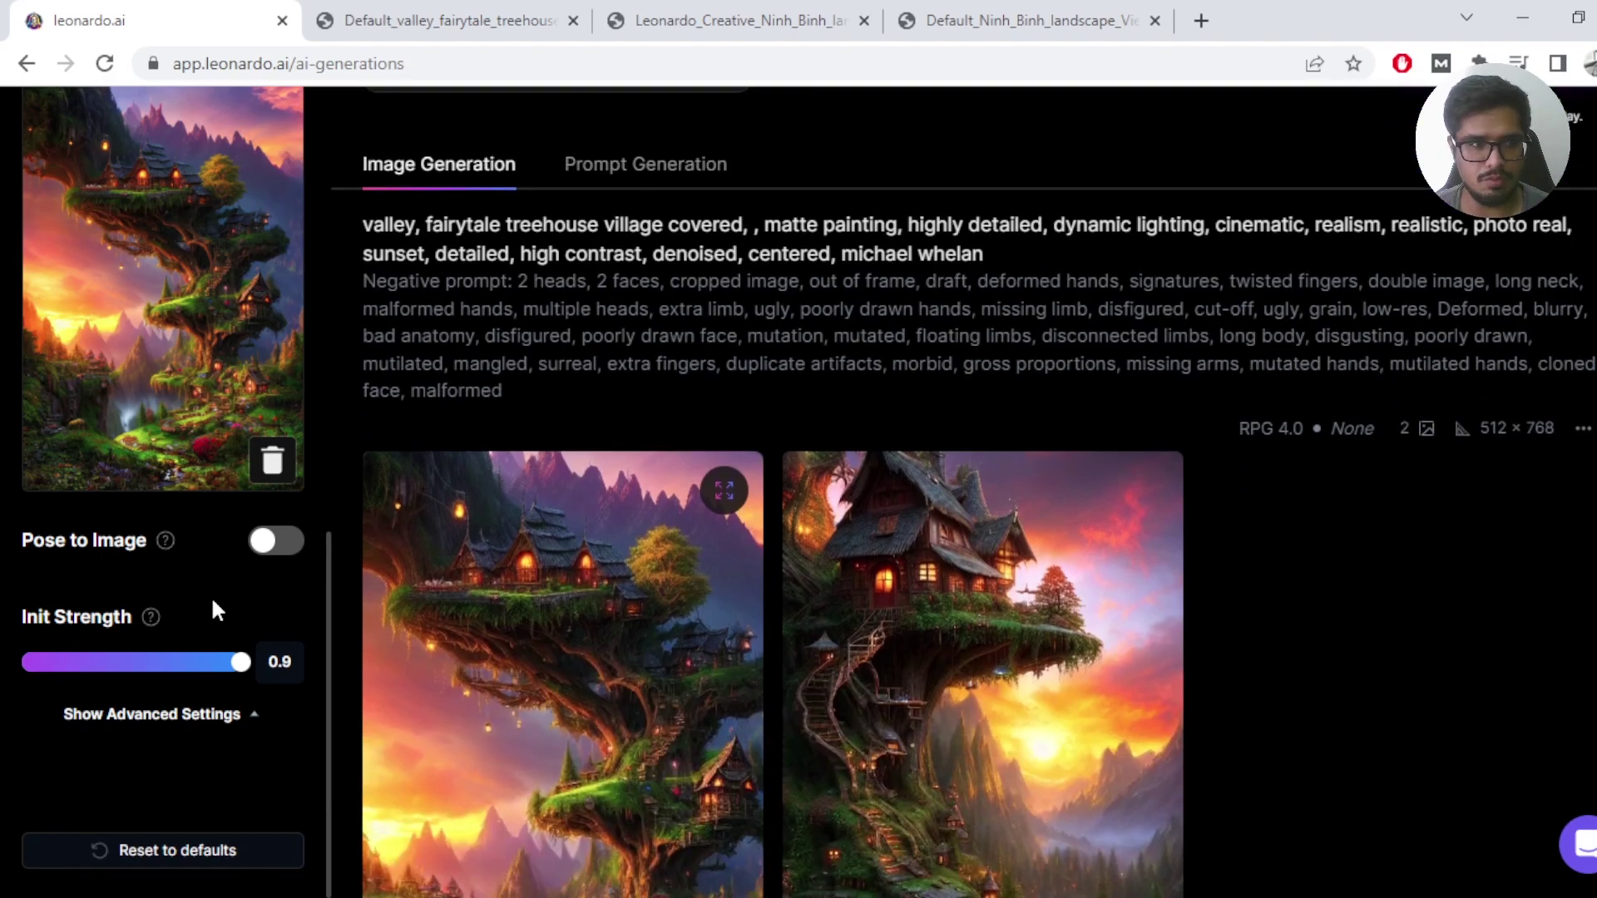
scroll(435, 713, up, 1)
scroll(528, 706, down, 1)
scroll(632, 722, down, 3)
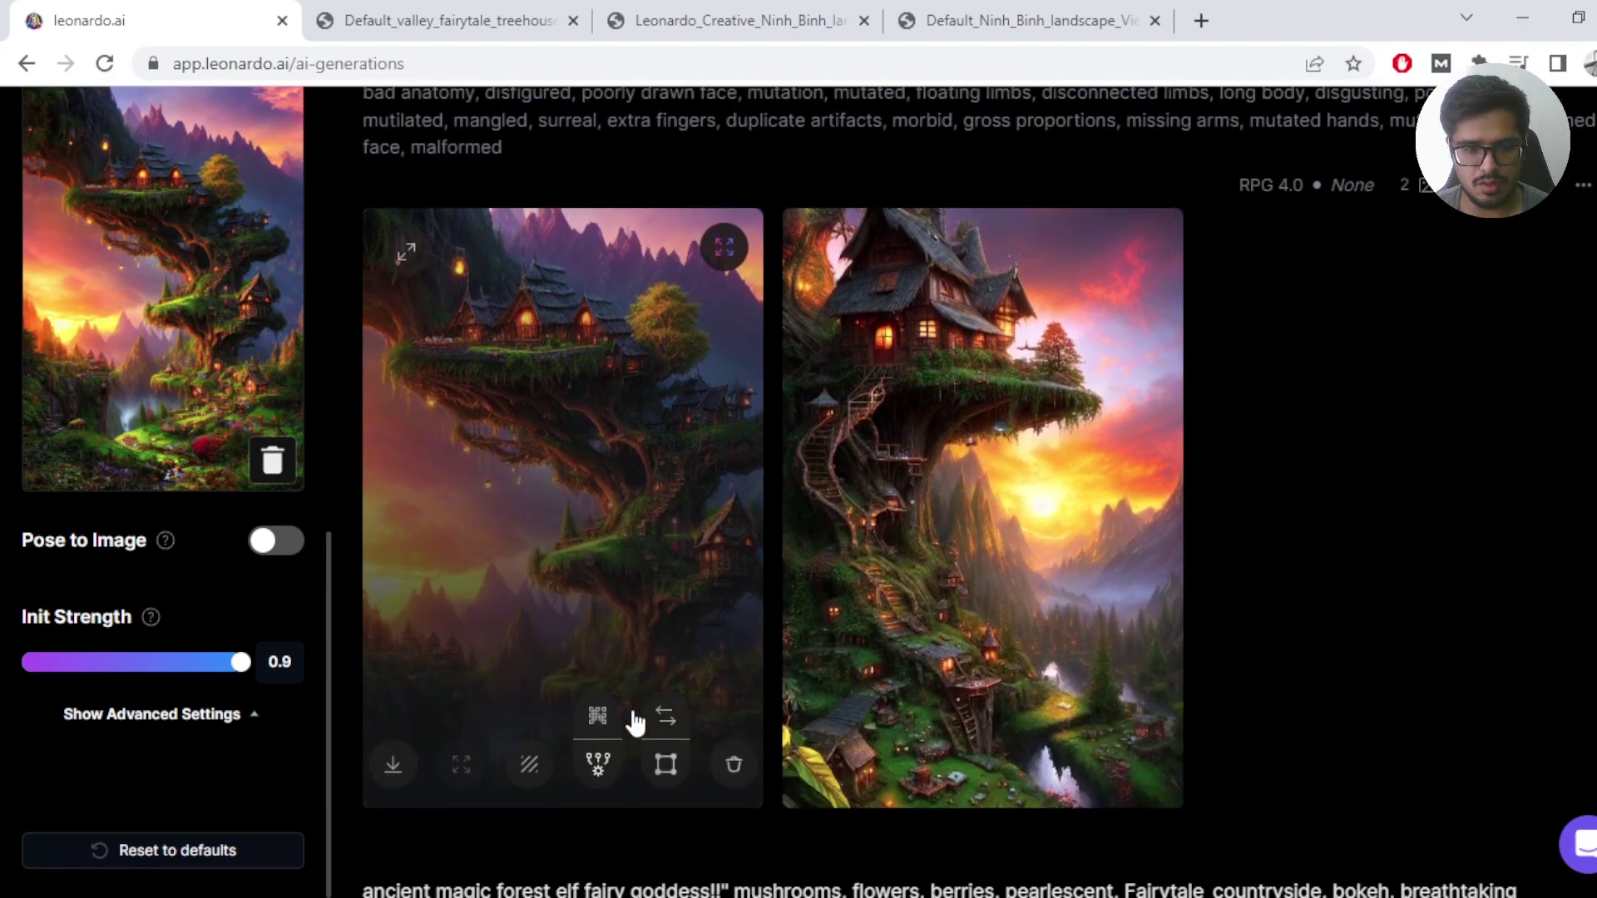
scroll(267, 752, up, 5)
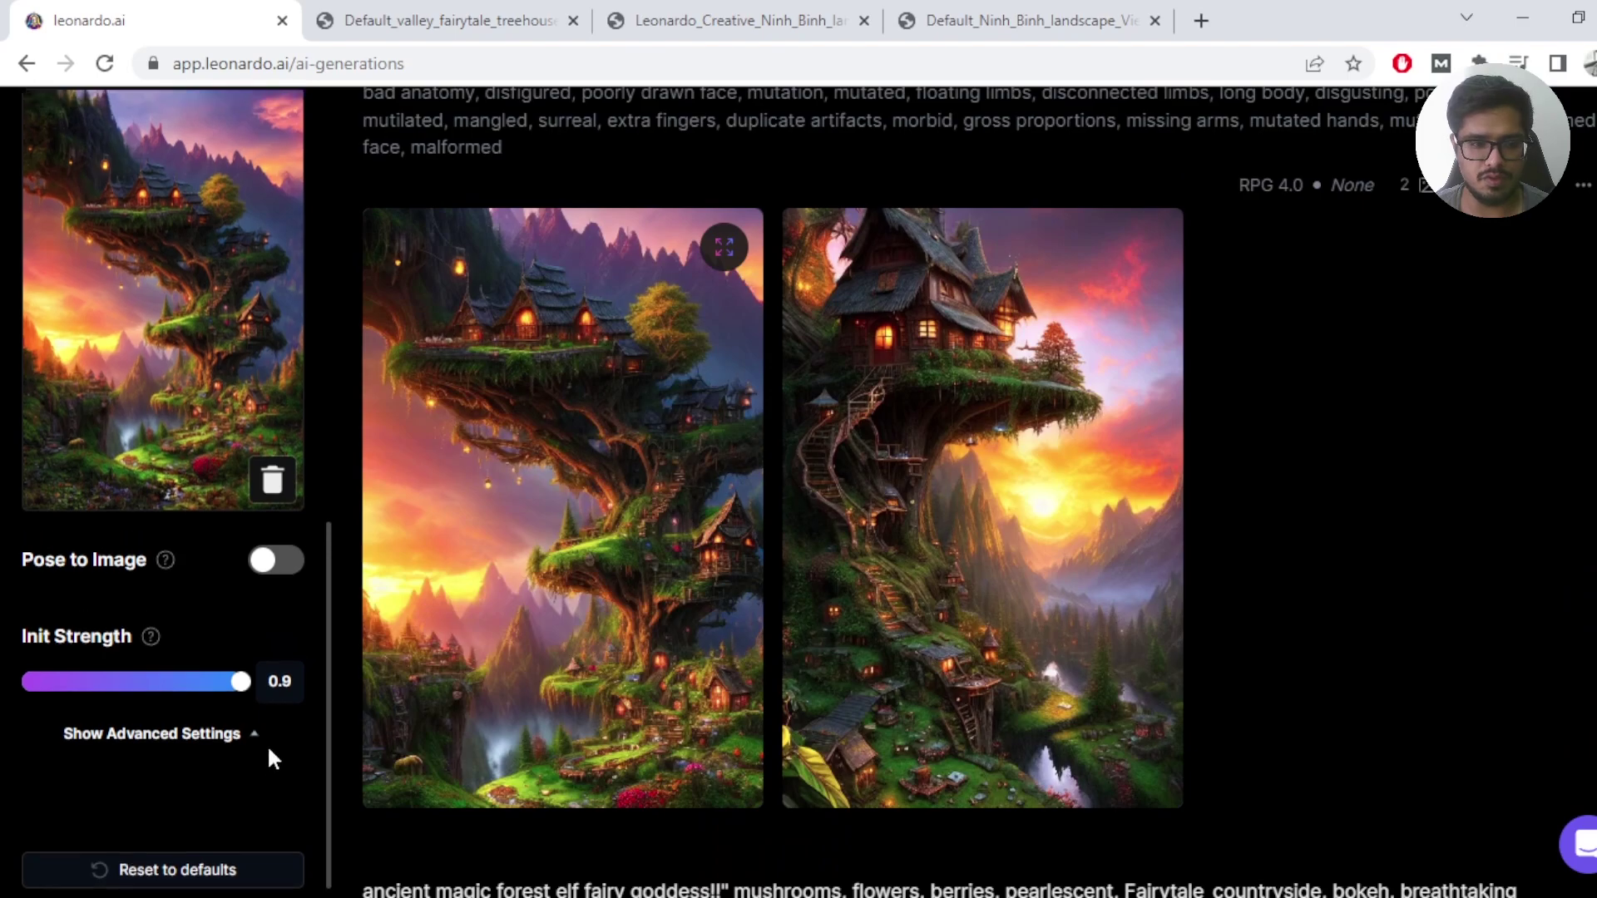
scroll(623, 515, up, 7)
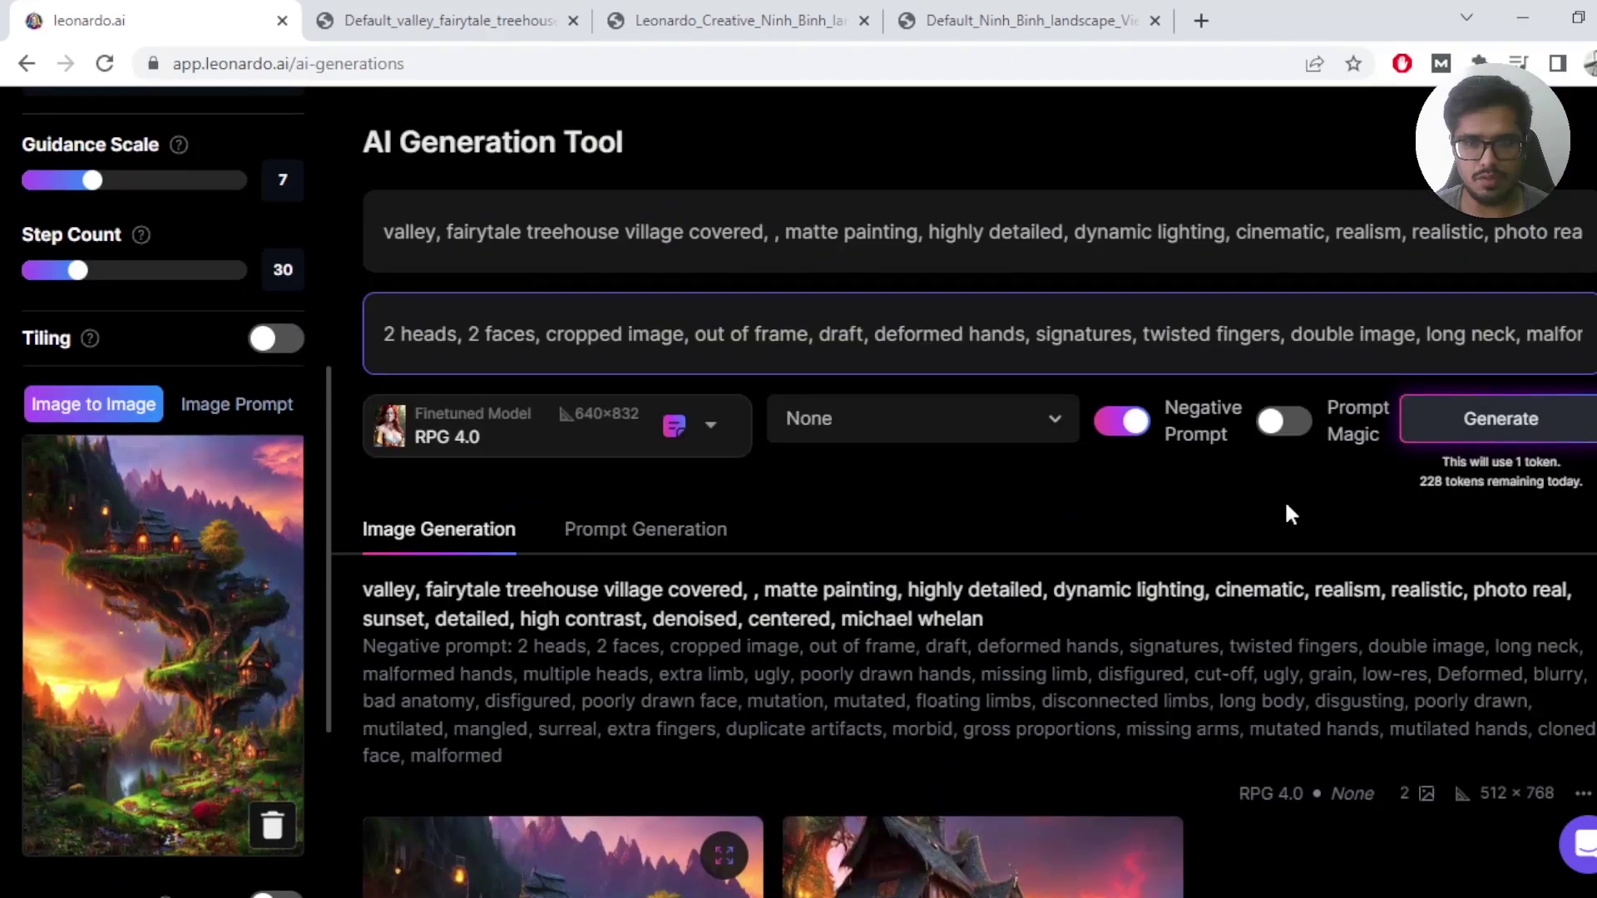
Generate new treehouse images from the image-to-image input and scroll to the results
click(1502, 425)
scroll(941, 447, down, 4)
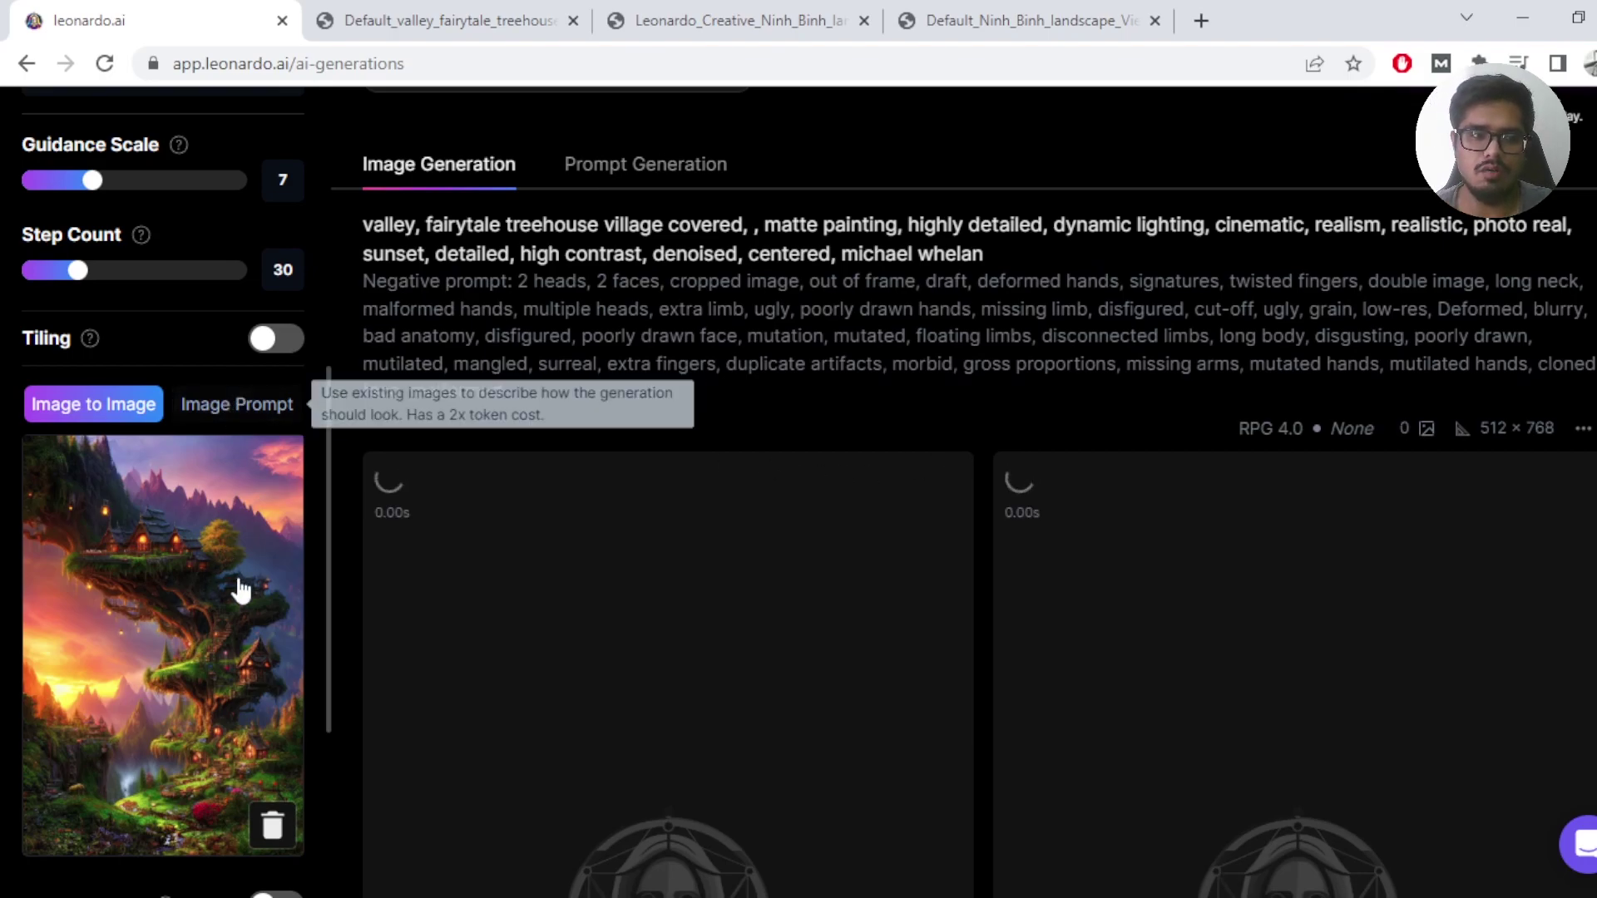
scroll(119, 493, down, 1)
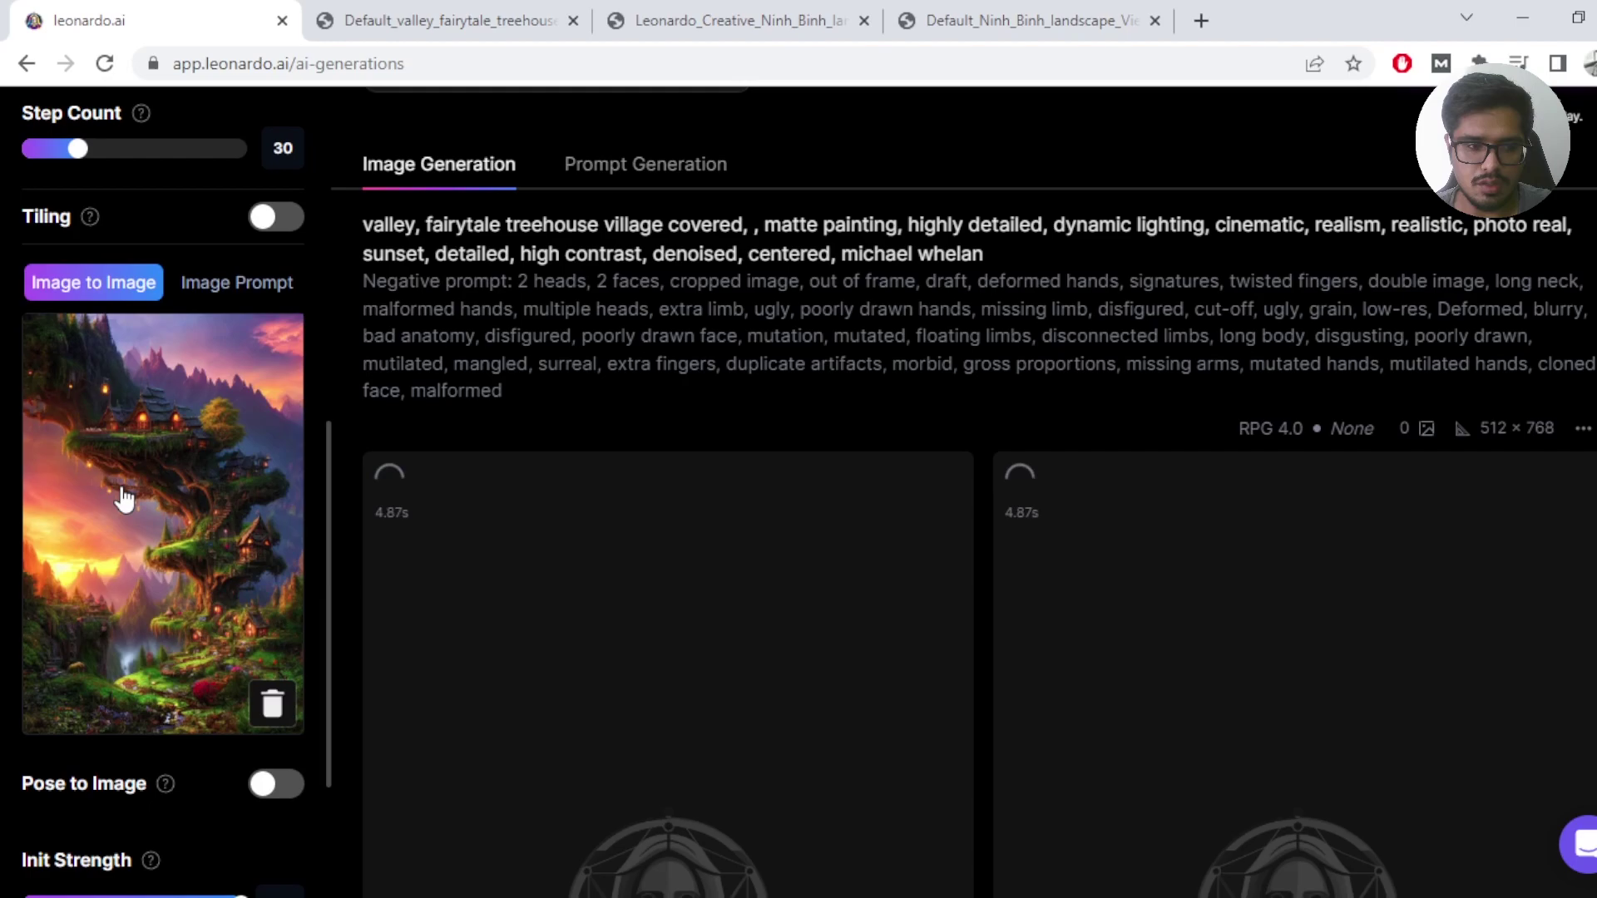
scroll(123, 497, down, 2)
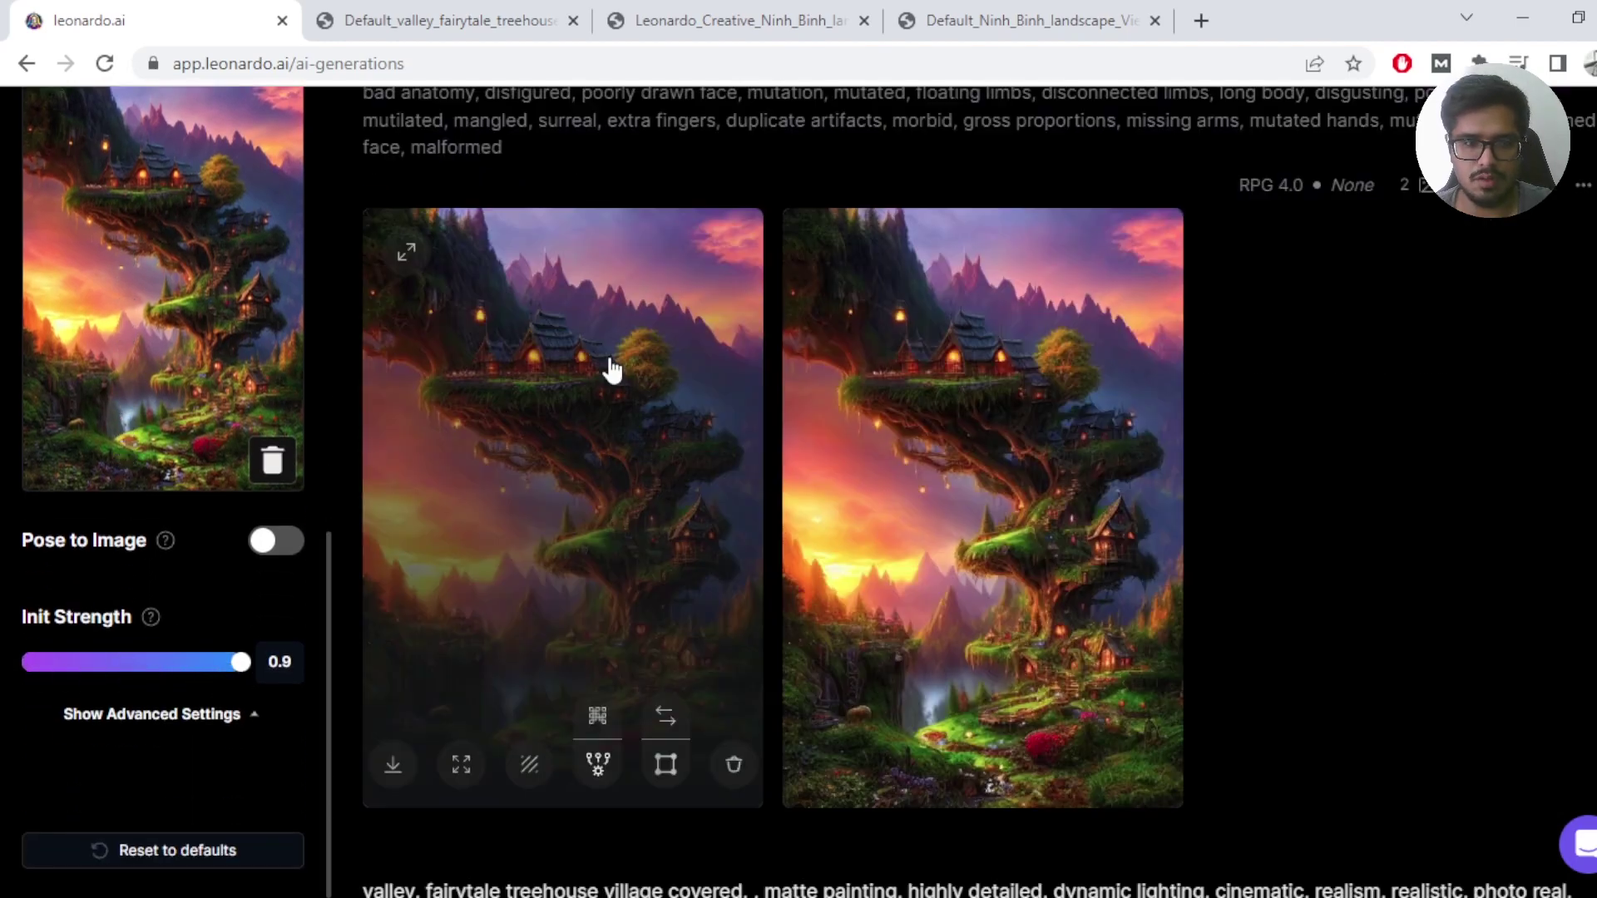
Unzoom the first new image, compare with the original, and open the unzoomed version in a new tab
click(608, 367)
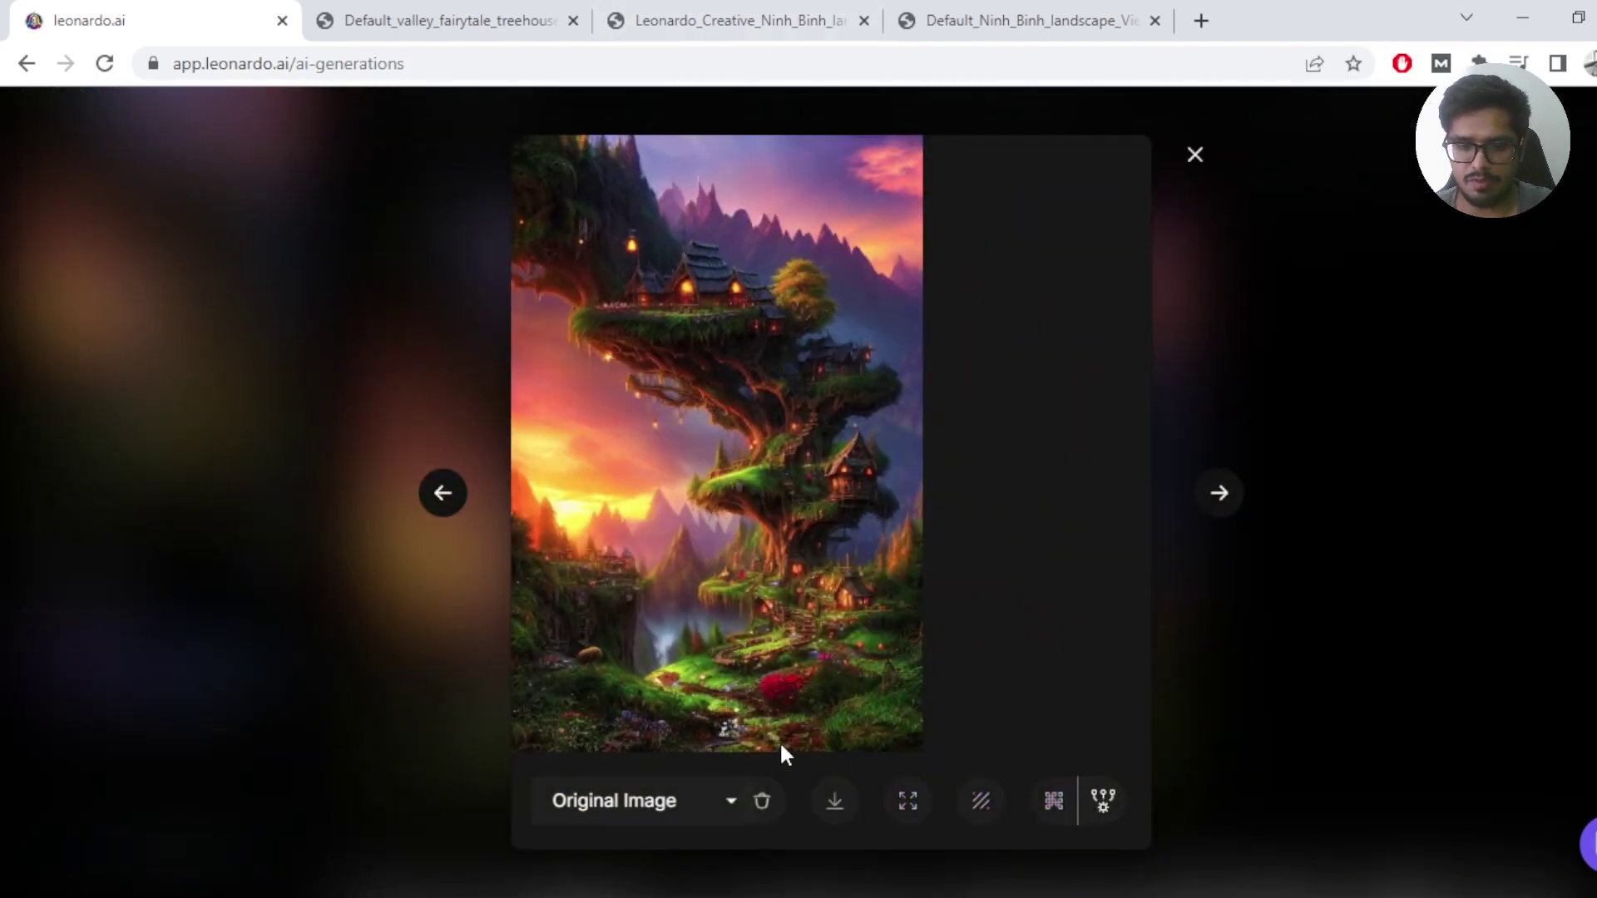
click(915, 802)
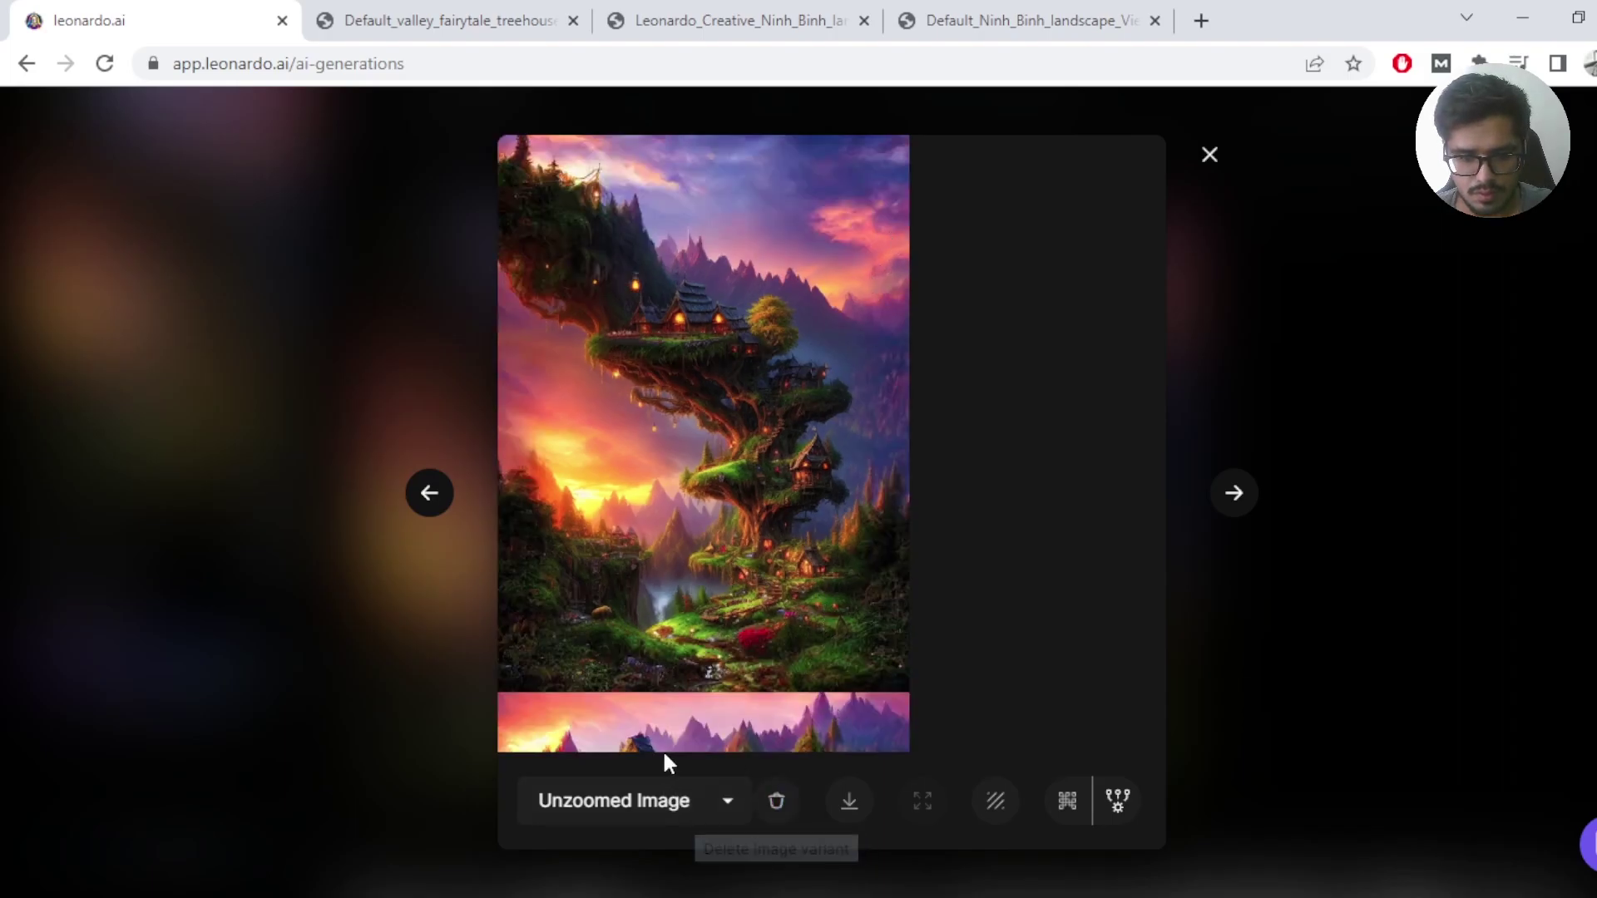
click(191, 297)
click(998, 516)
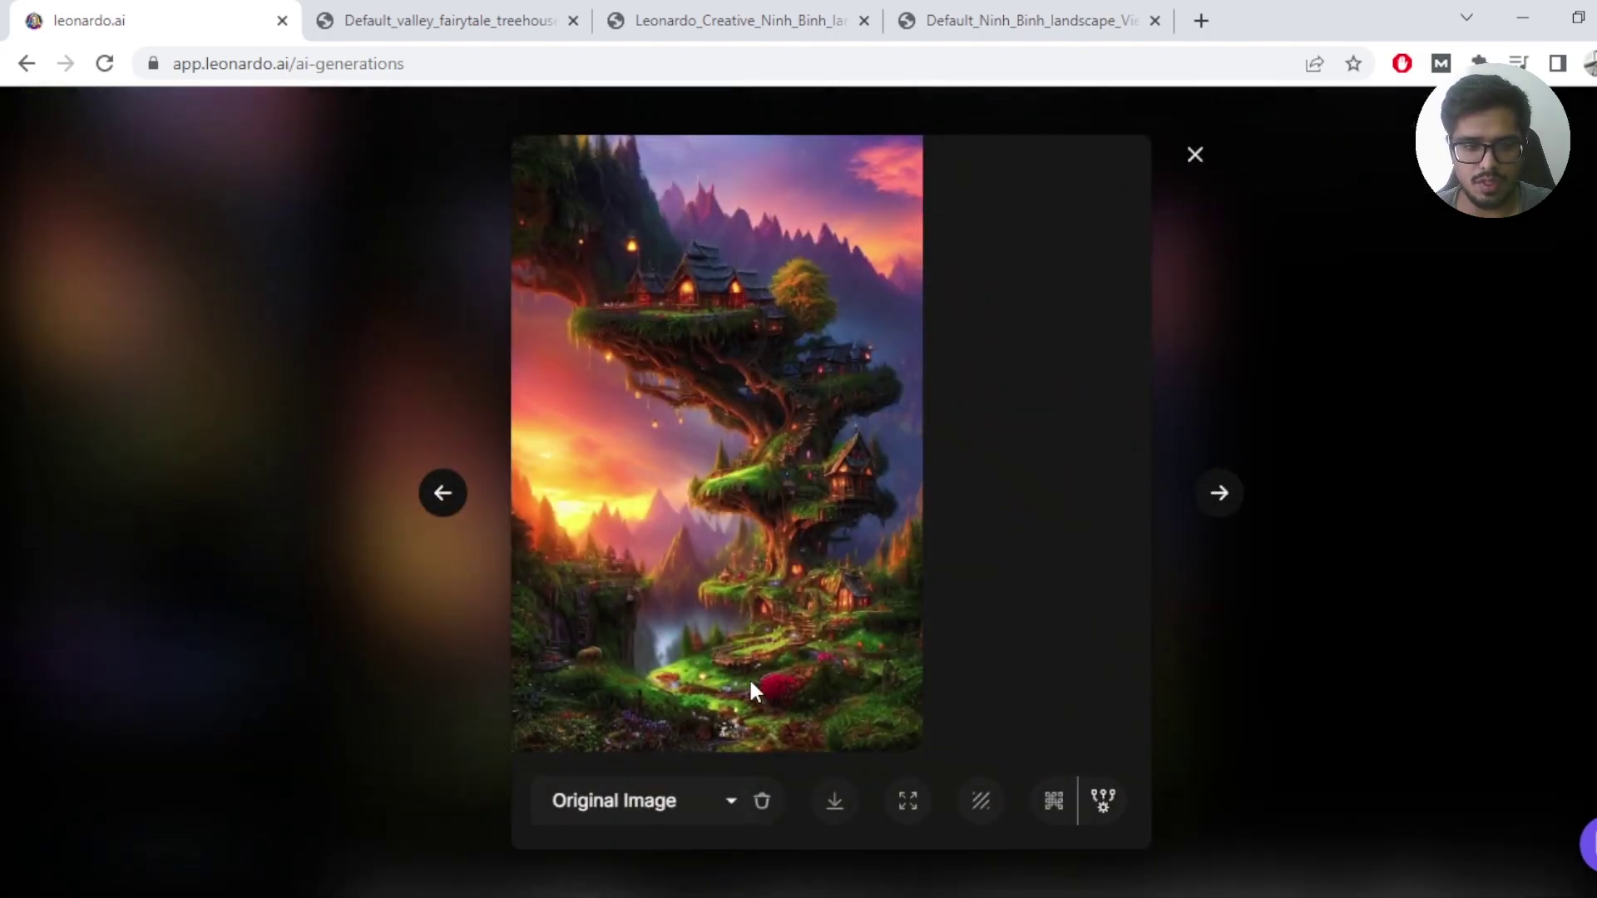
click(908, 800)
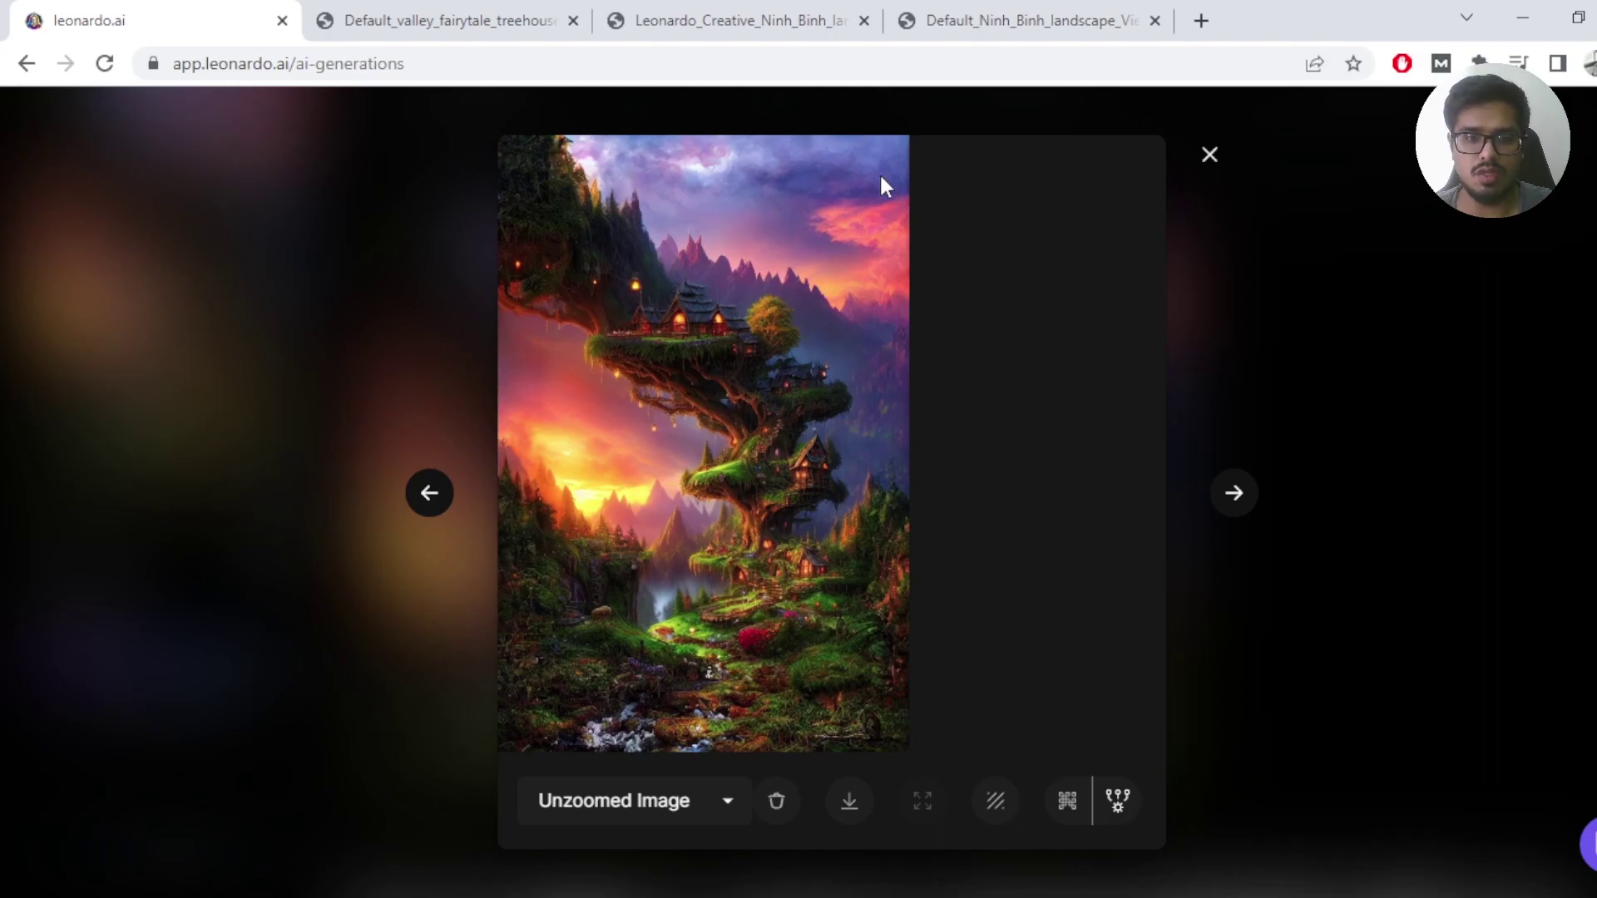
click(849, 800)
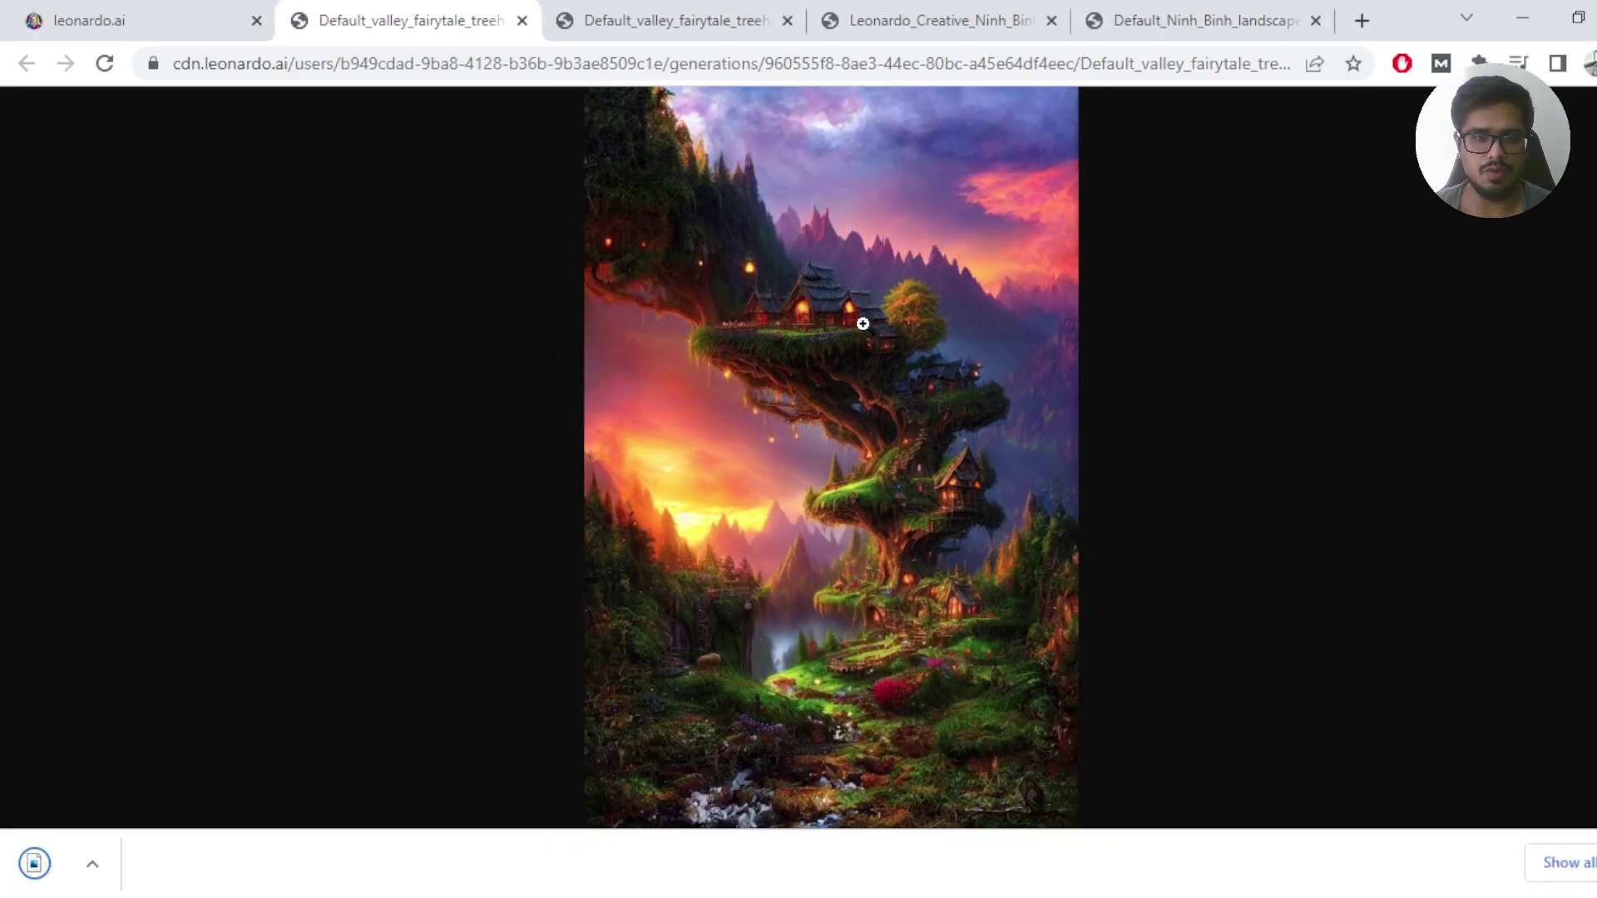
Return to Leonardo, close the viewer, and delete the old Image to Image init image
click(188, 24)
click(459, 341)
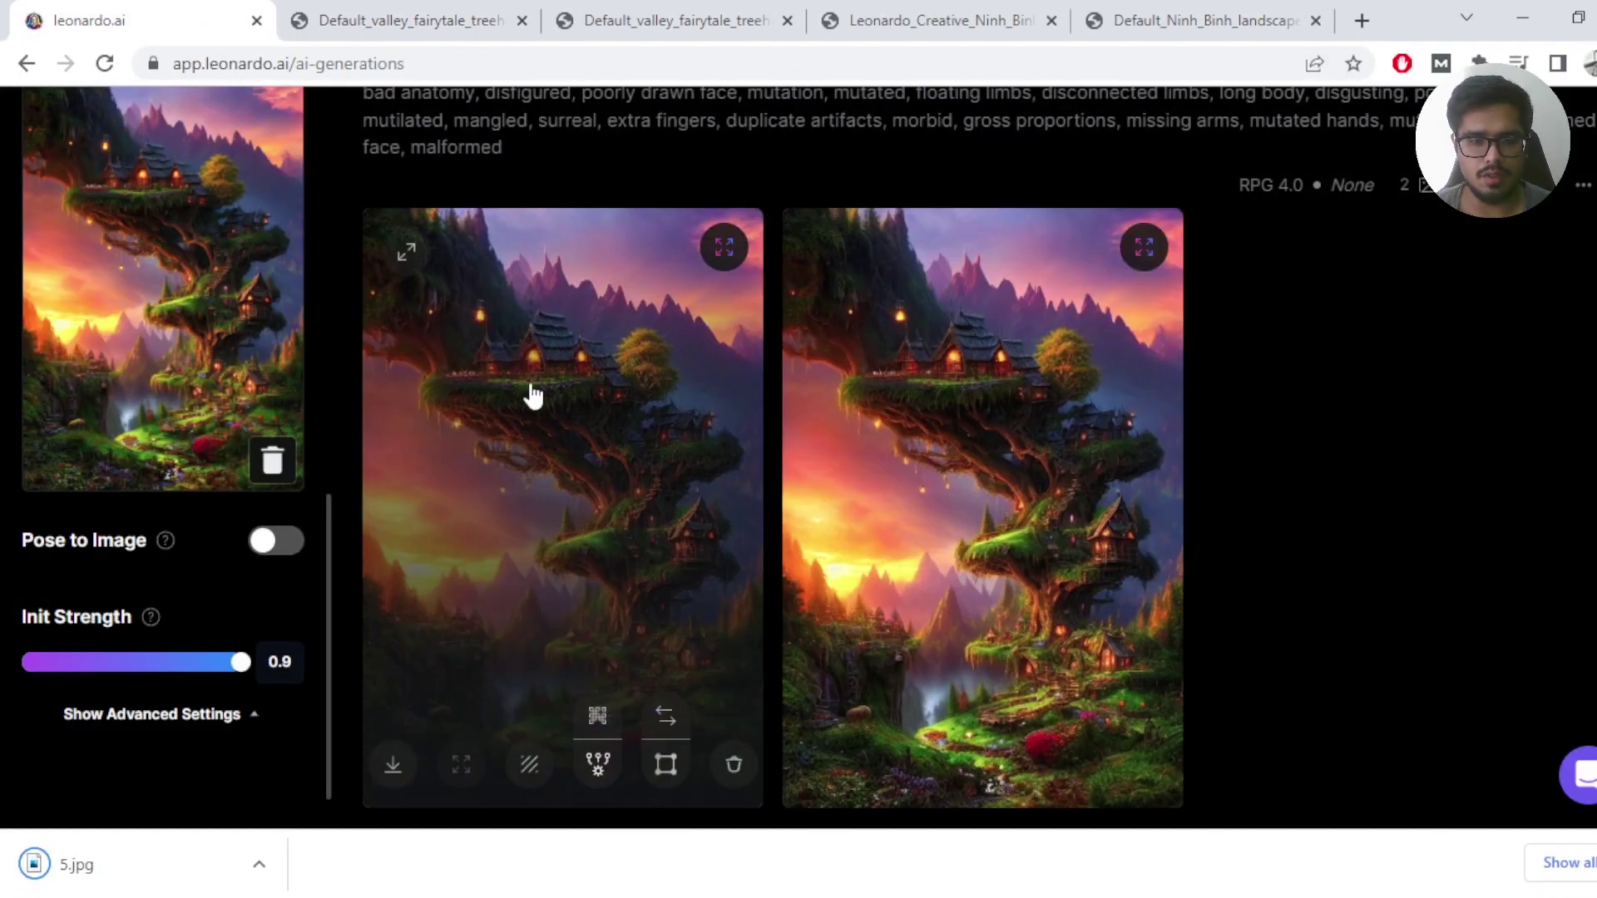
scroll(528, 392, up, 6)
click(270, 456)
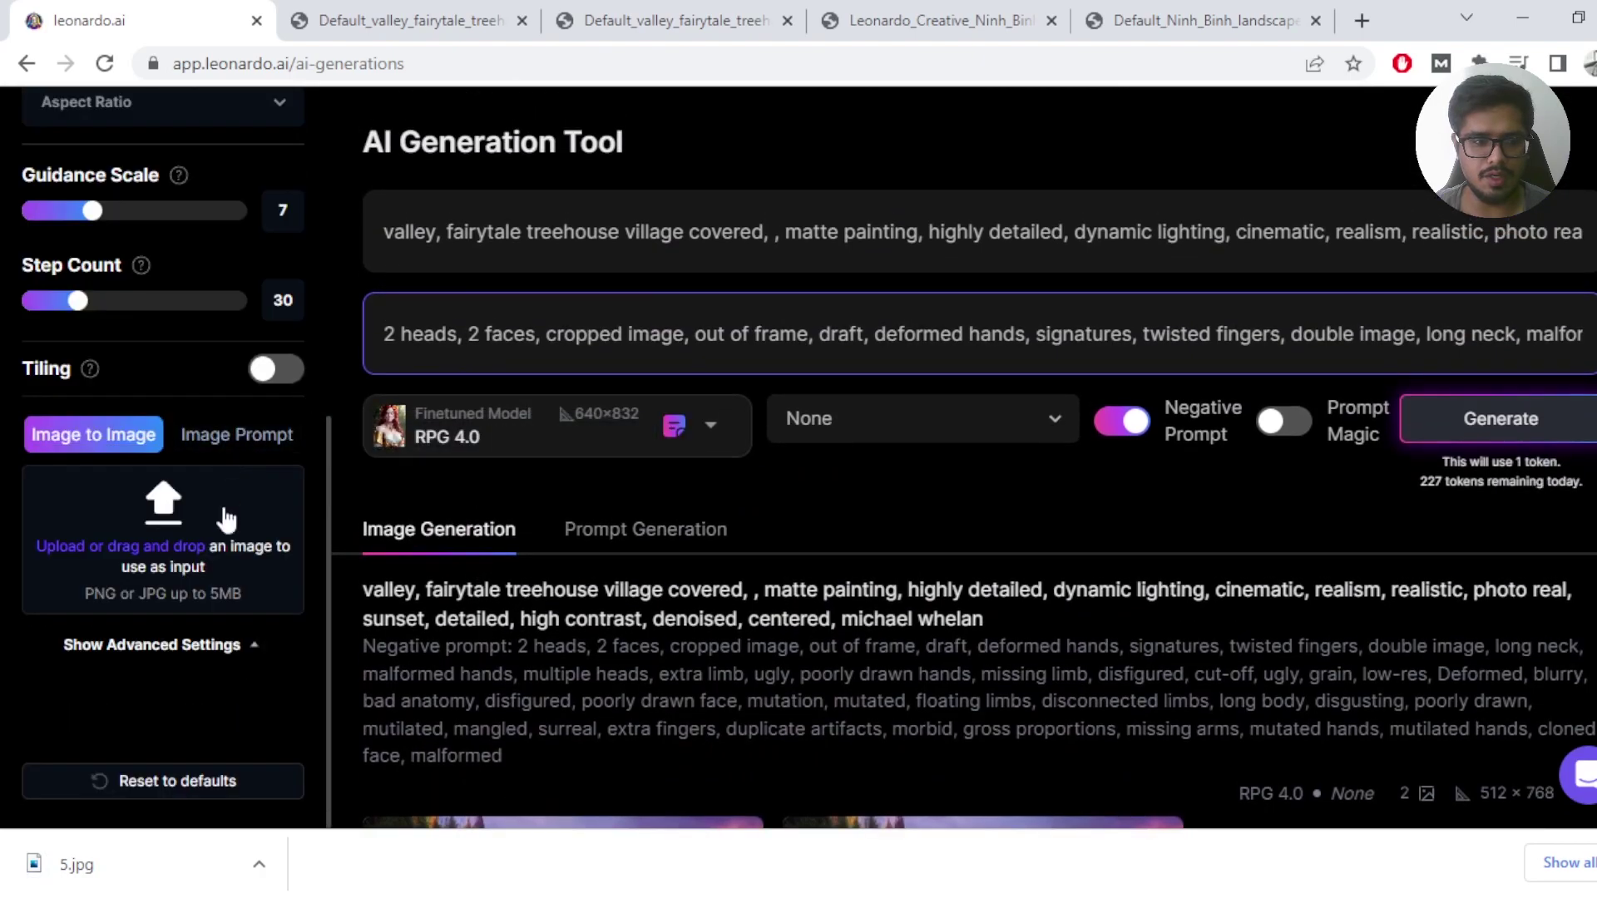
Drag the unzoomed 5.jpg in as the new init image and generate two images
drag(60, 864, 163, 540)
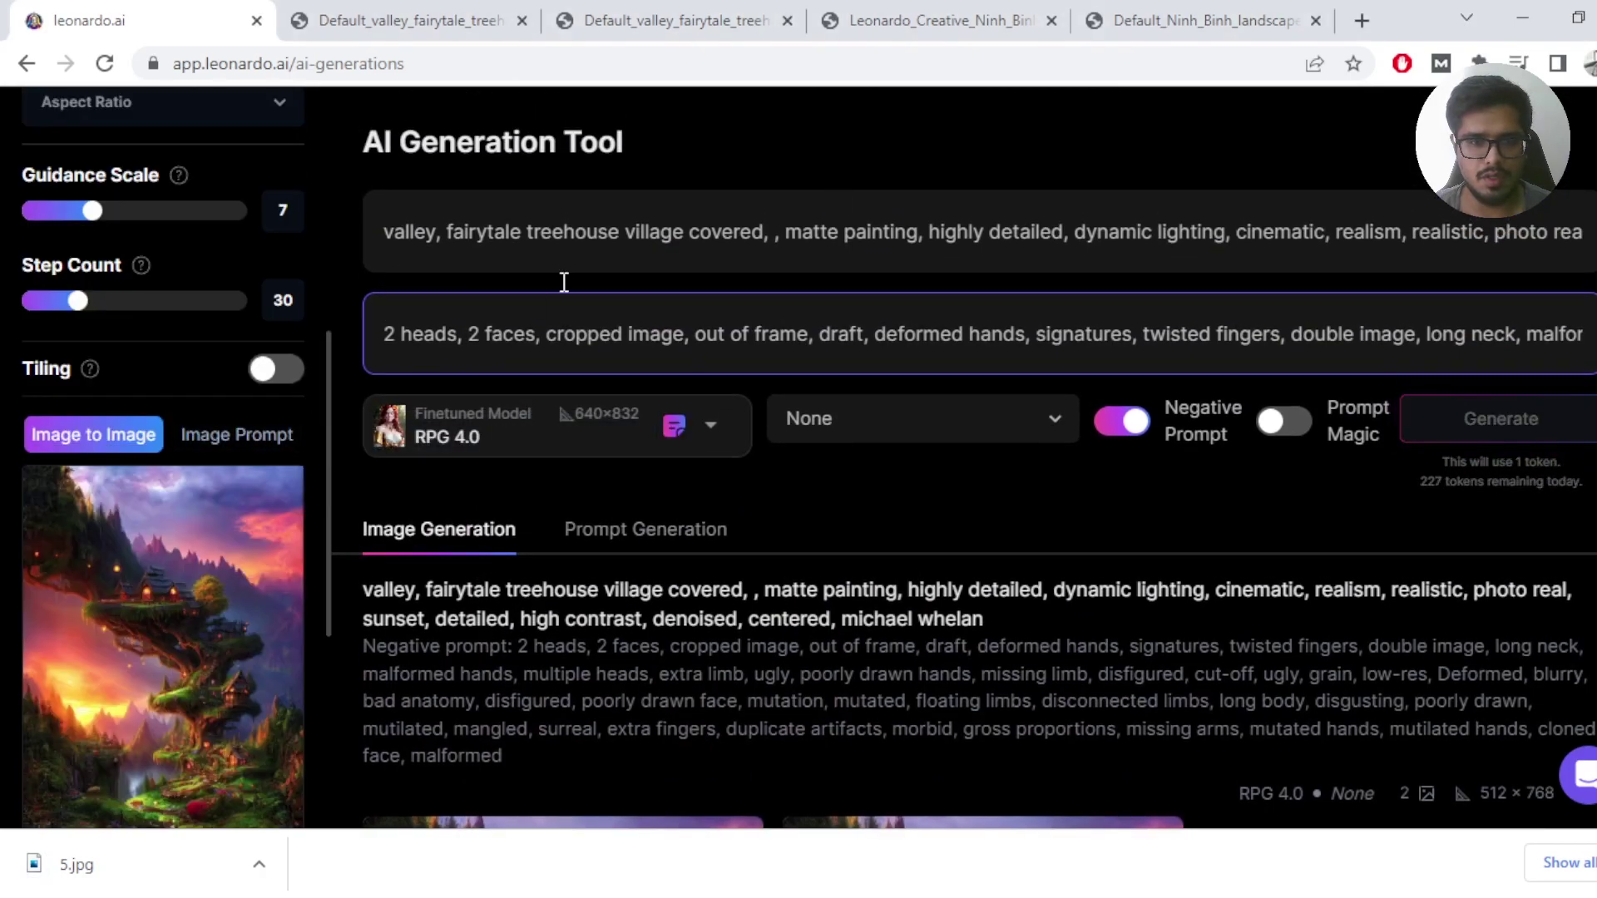
scroll(207, 457, down, 4)
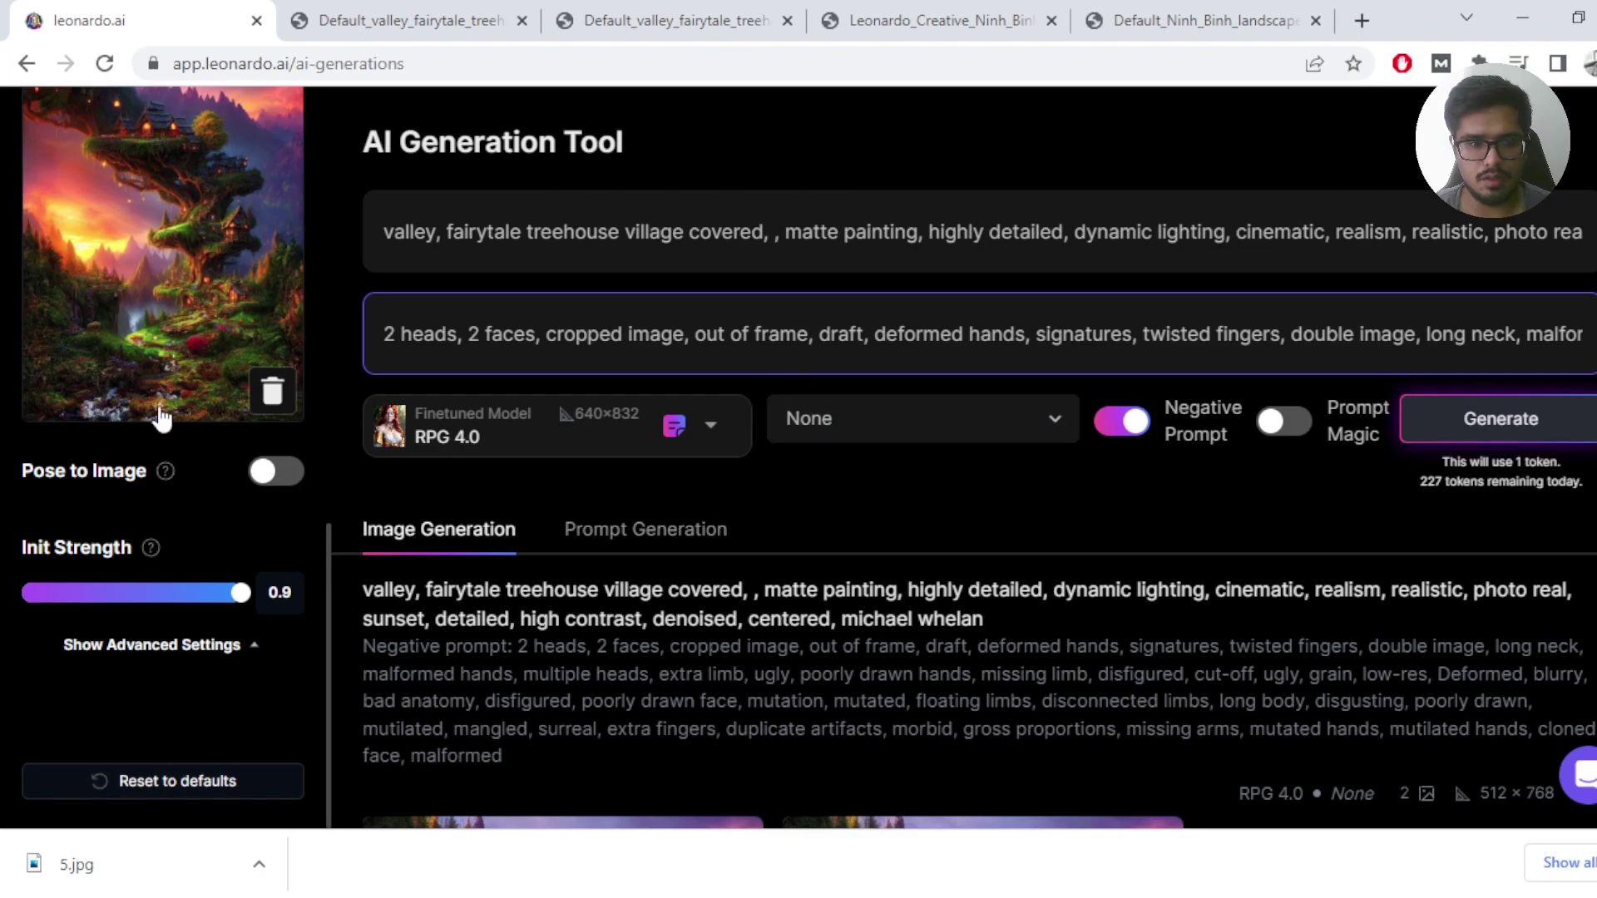
scroll(237, 424, up, 5)
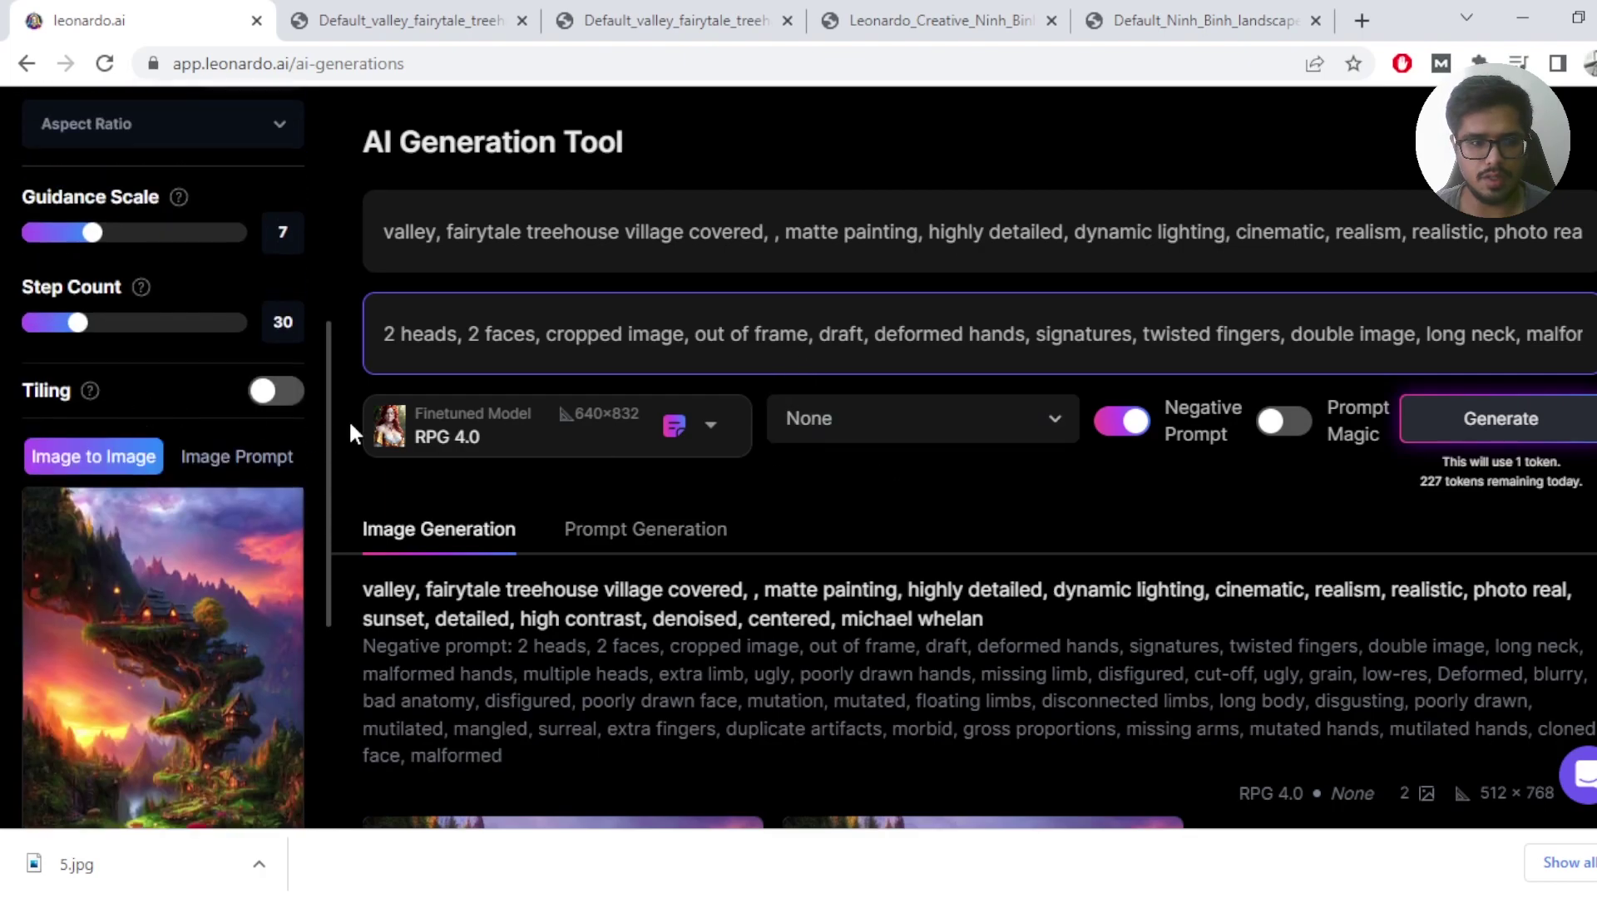
click(1502, 420)
scroll(1059, 495, down, 5)
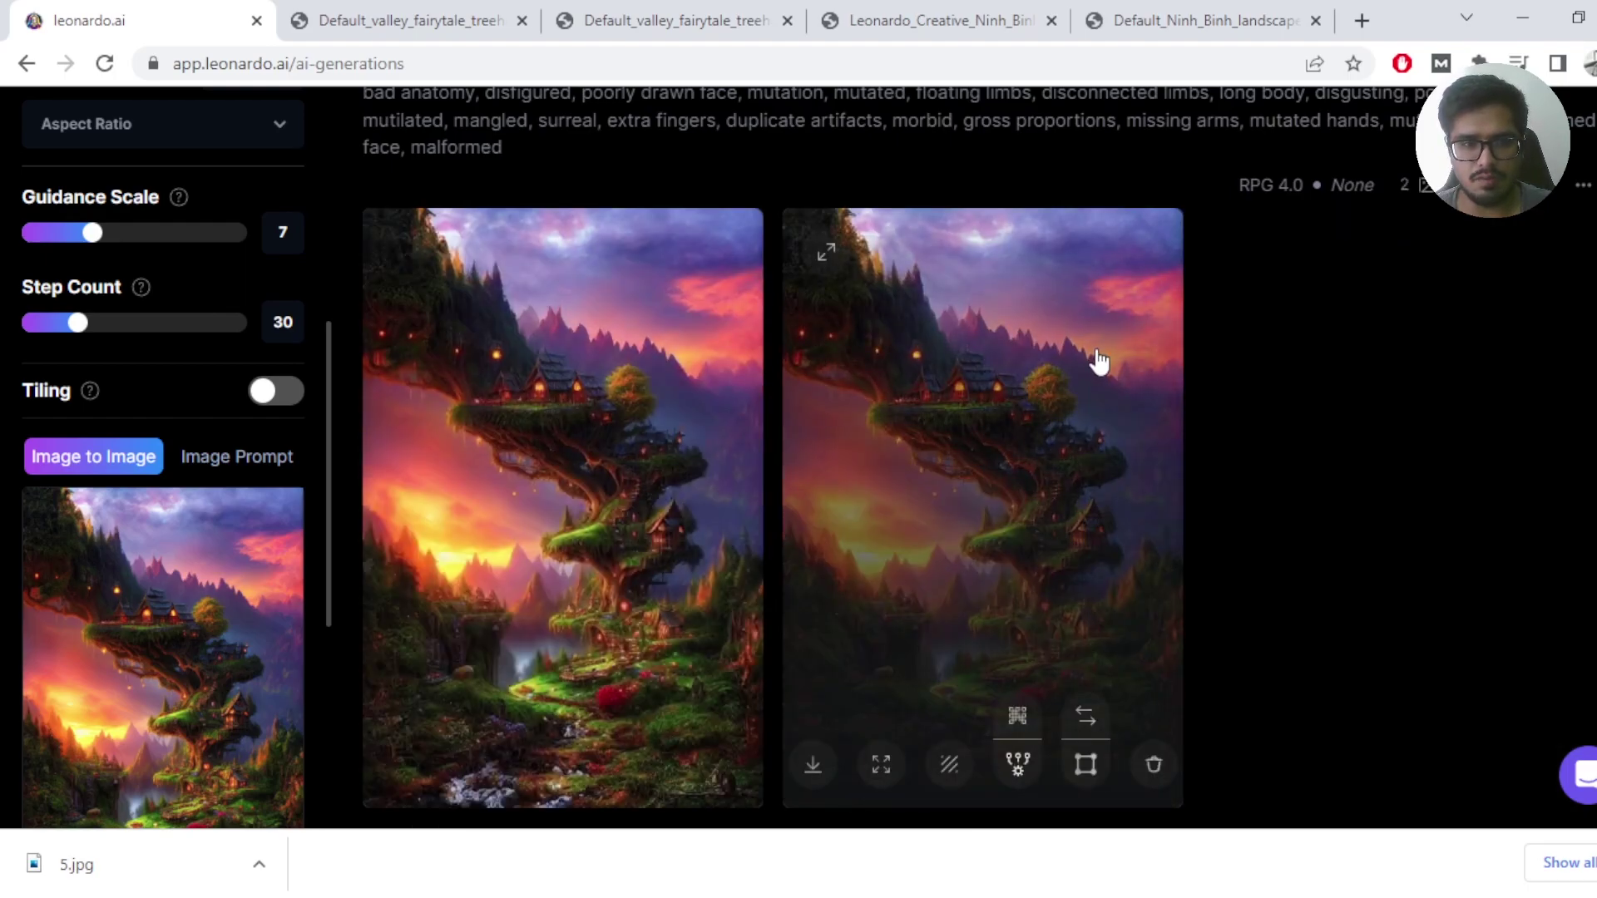
Open the new treehouse image full-size and apply Unzoom to it, reopening and unzooming again
click(930, 378)
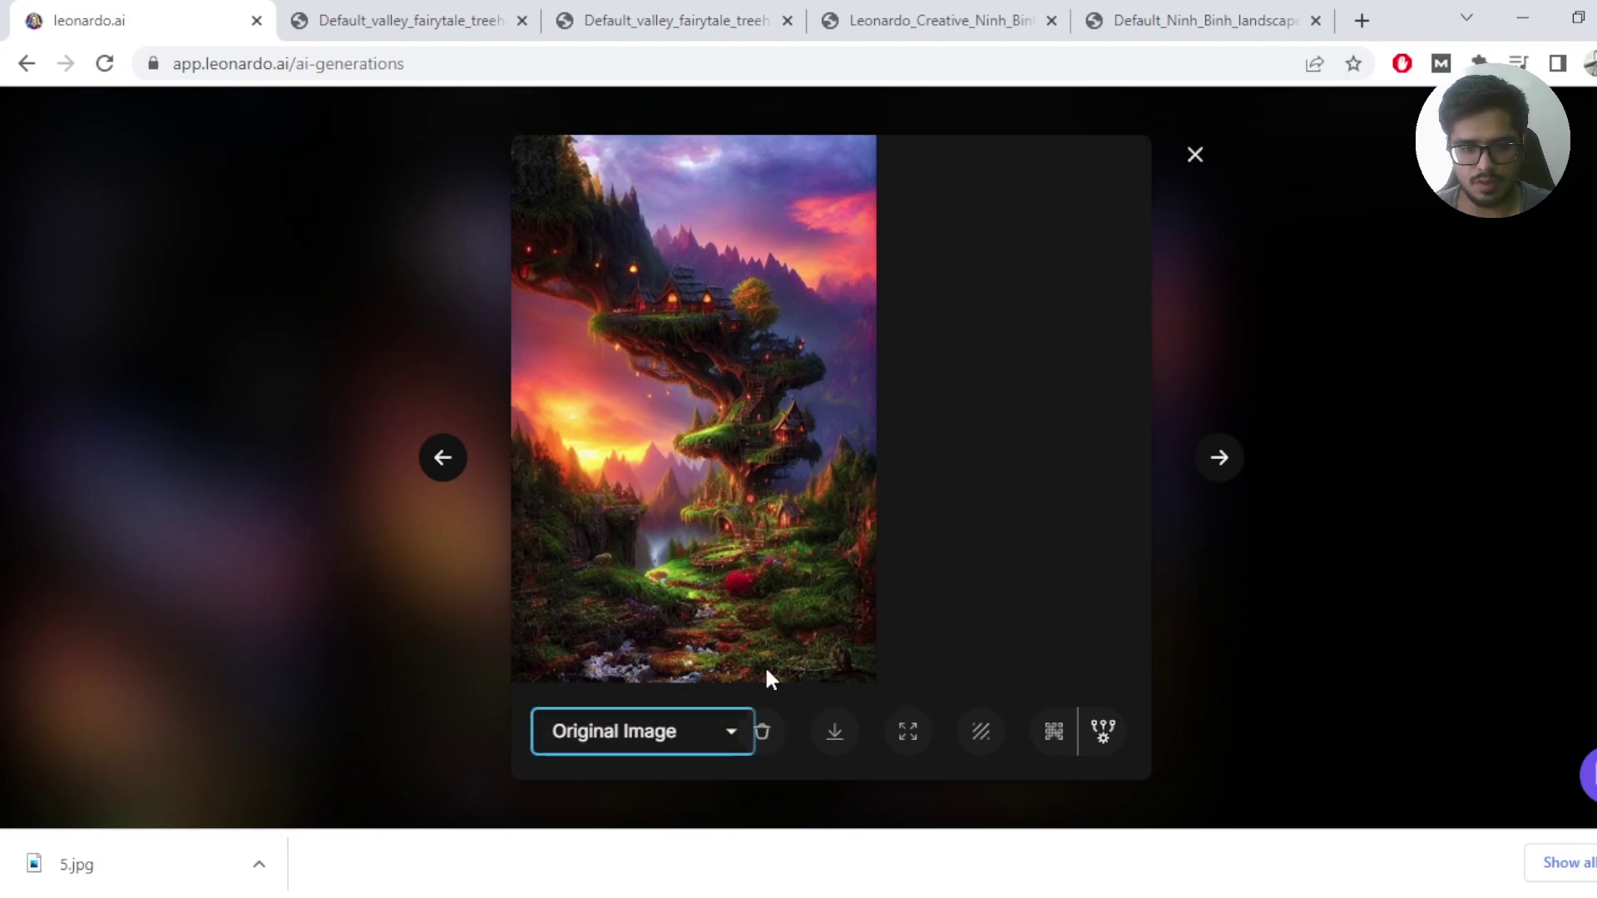
click(914, 726)
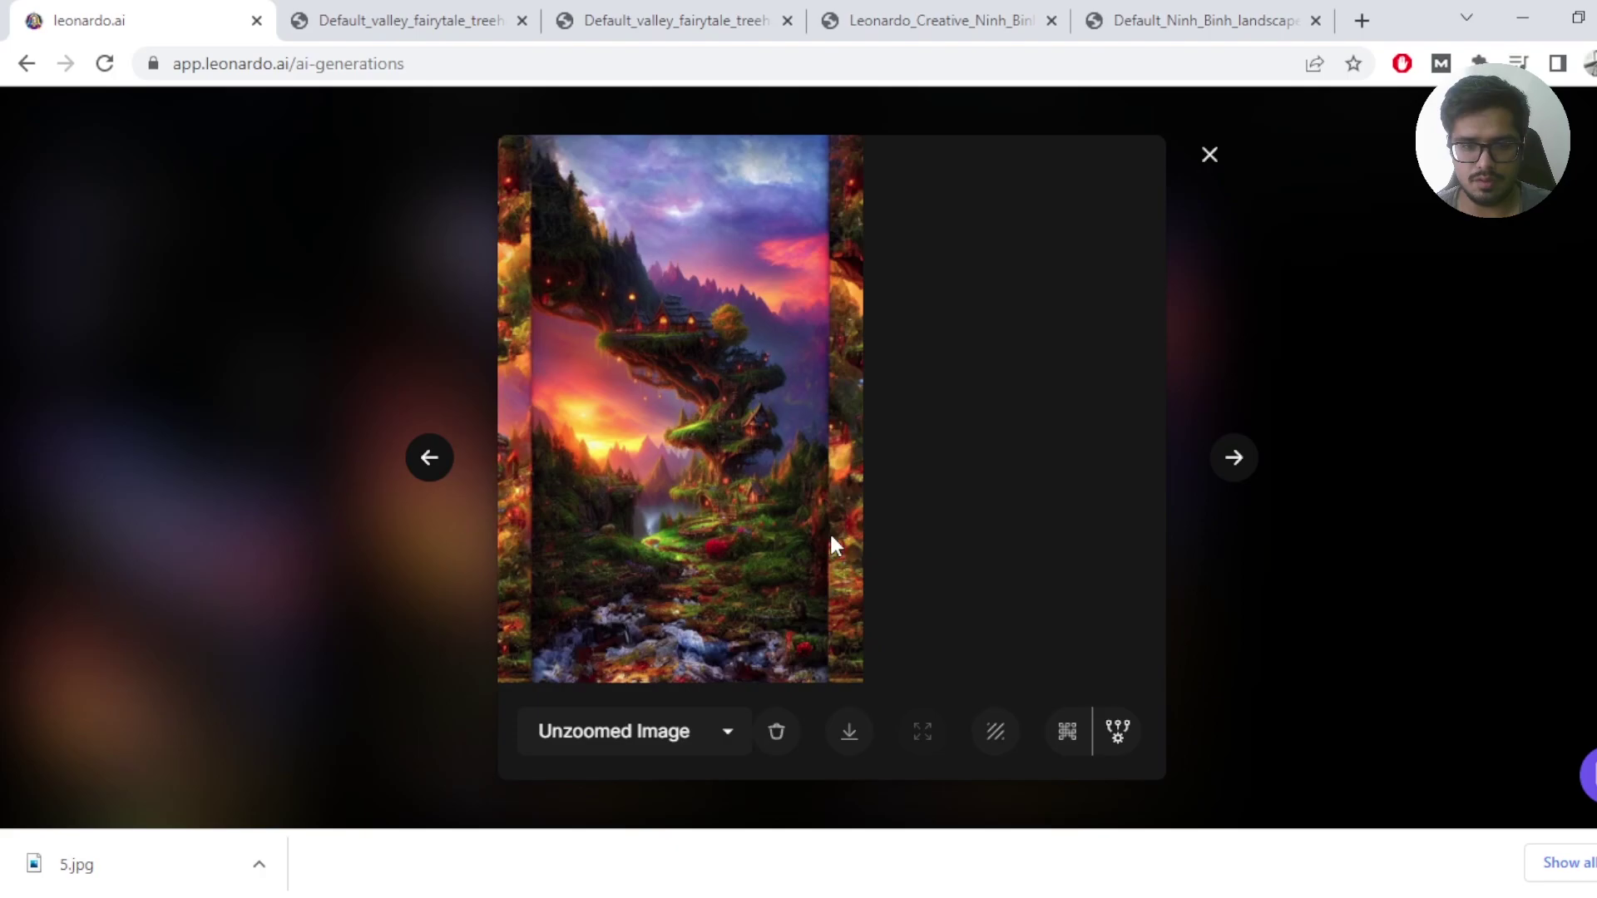
key(Escape)
click(657, 508)
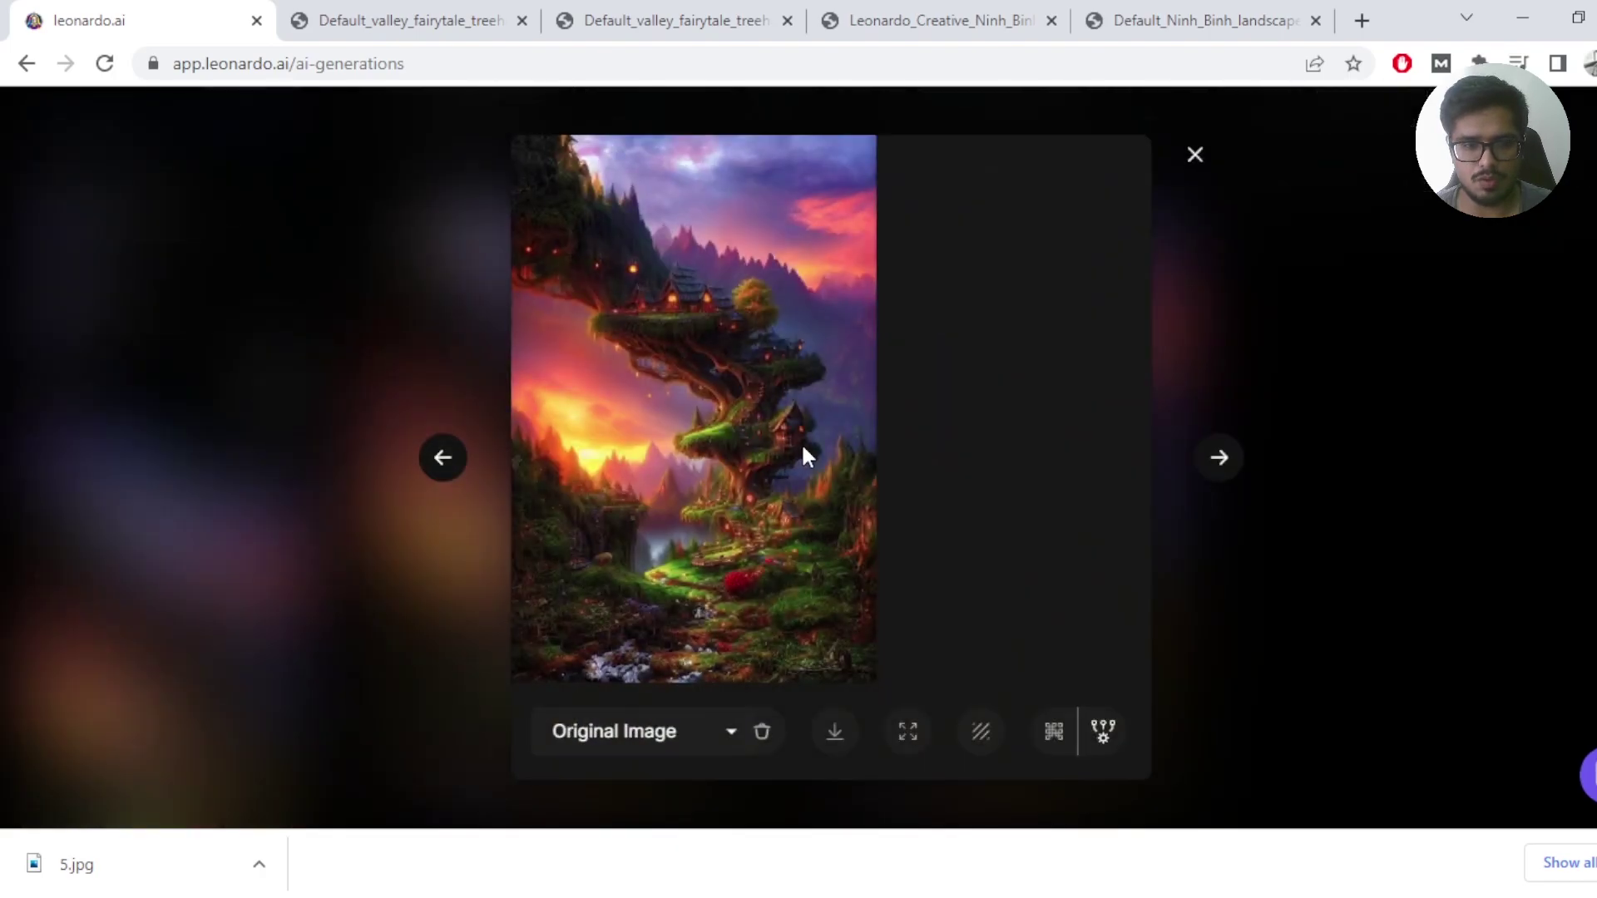
click(907, 731)
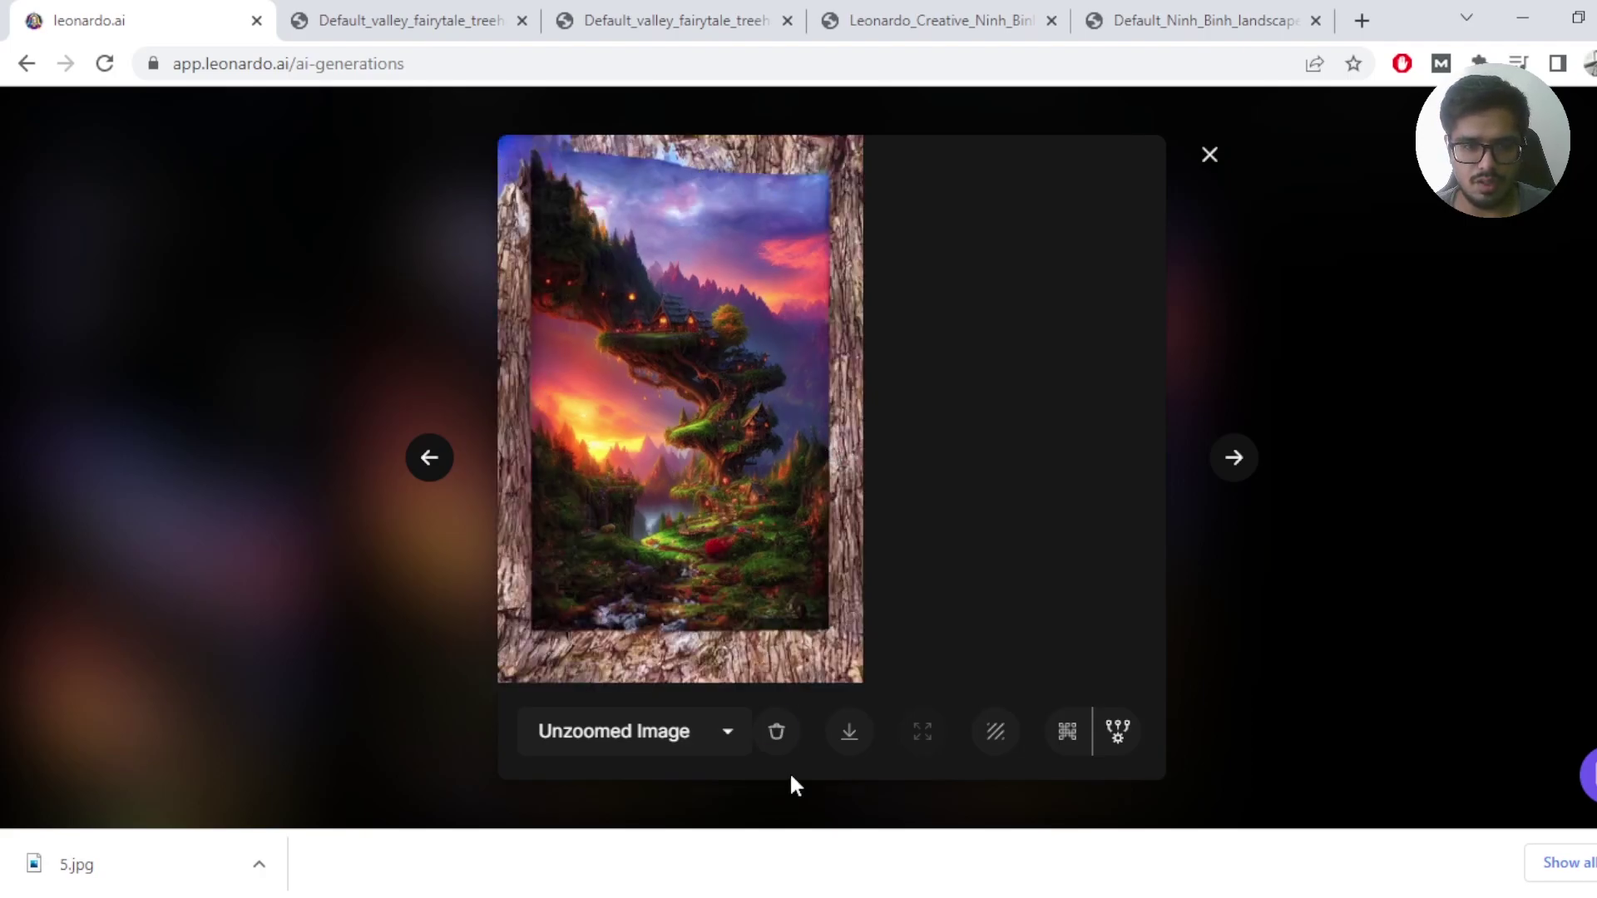
Reopen the left treehouse image and choose Original Image from the version dropdown
click(307, 288)
click(657, 398)
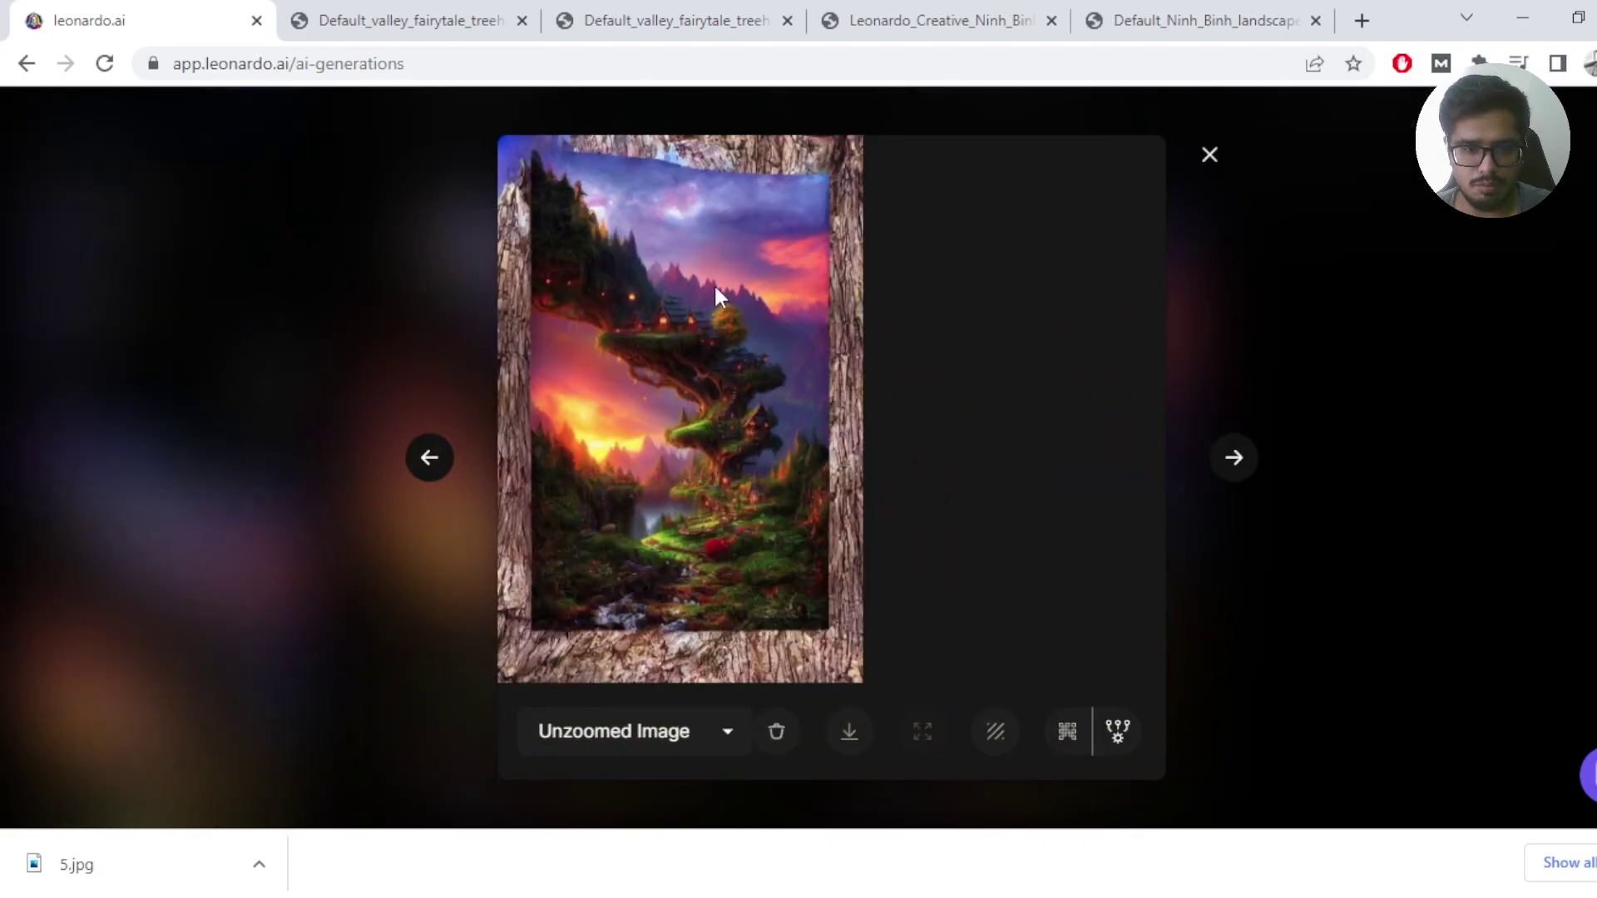
click(394, 298)
click(702, 402)
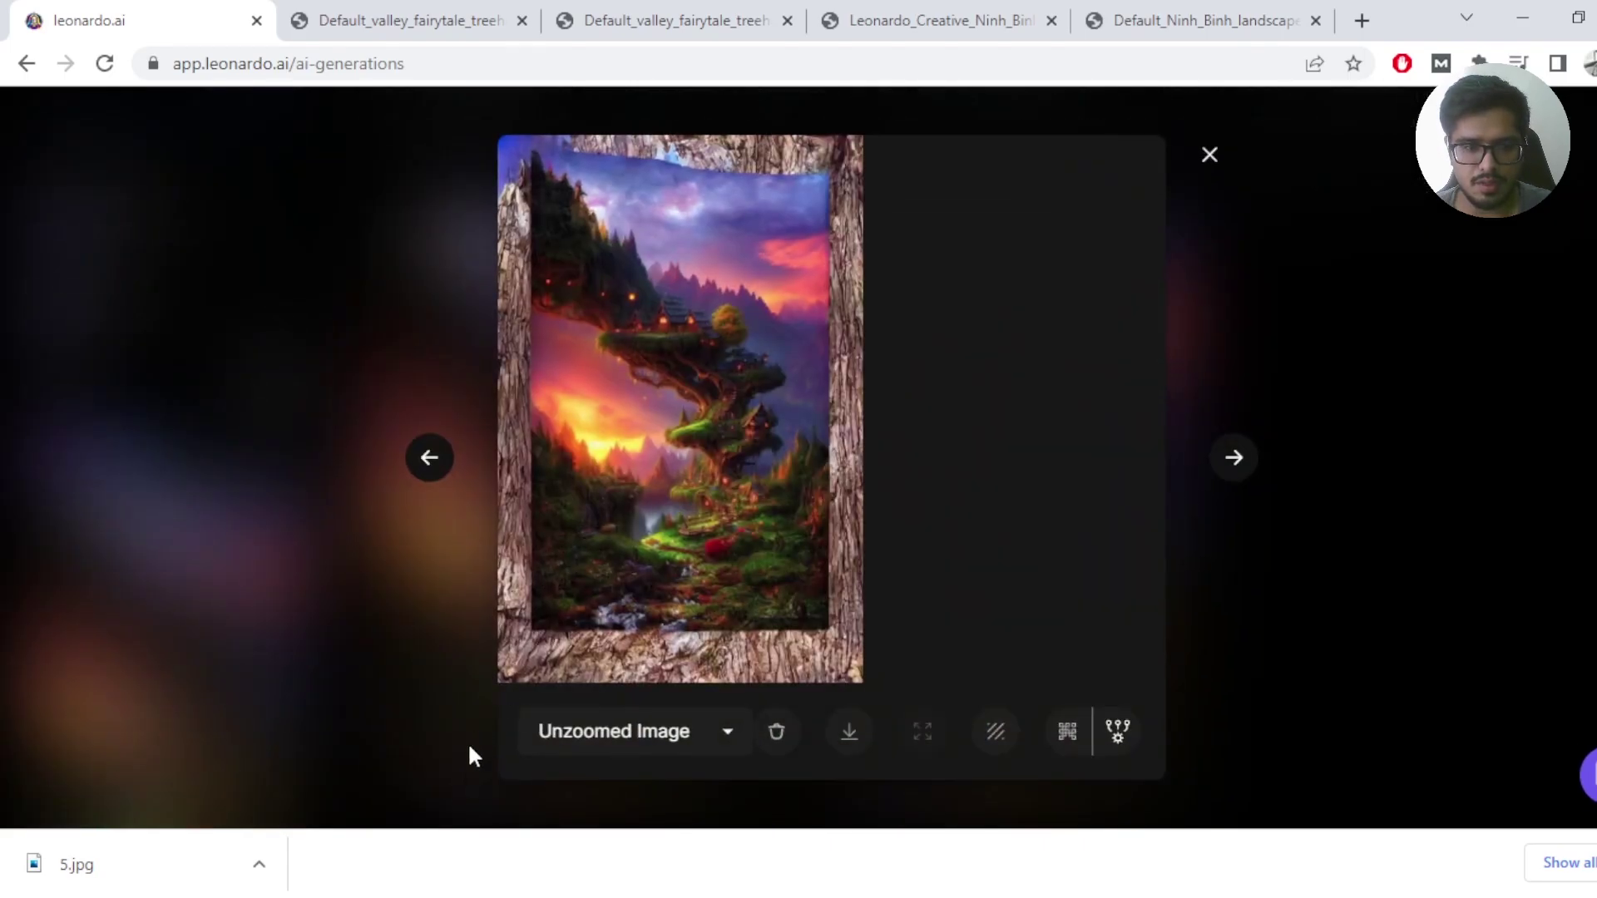
click(573, 744)
click(599, 777)
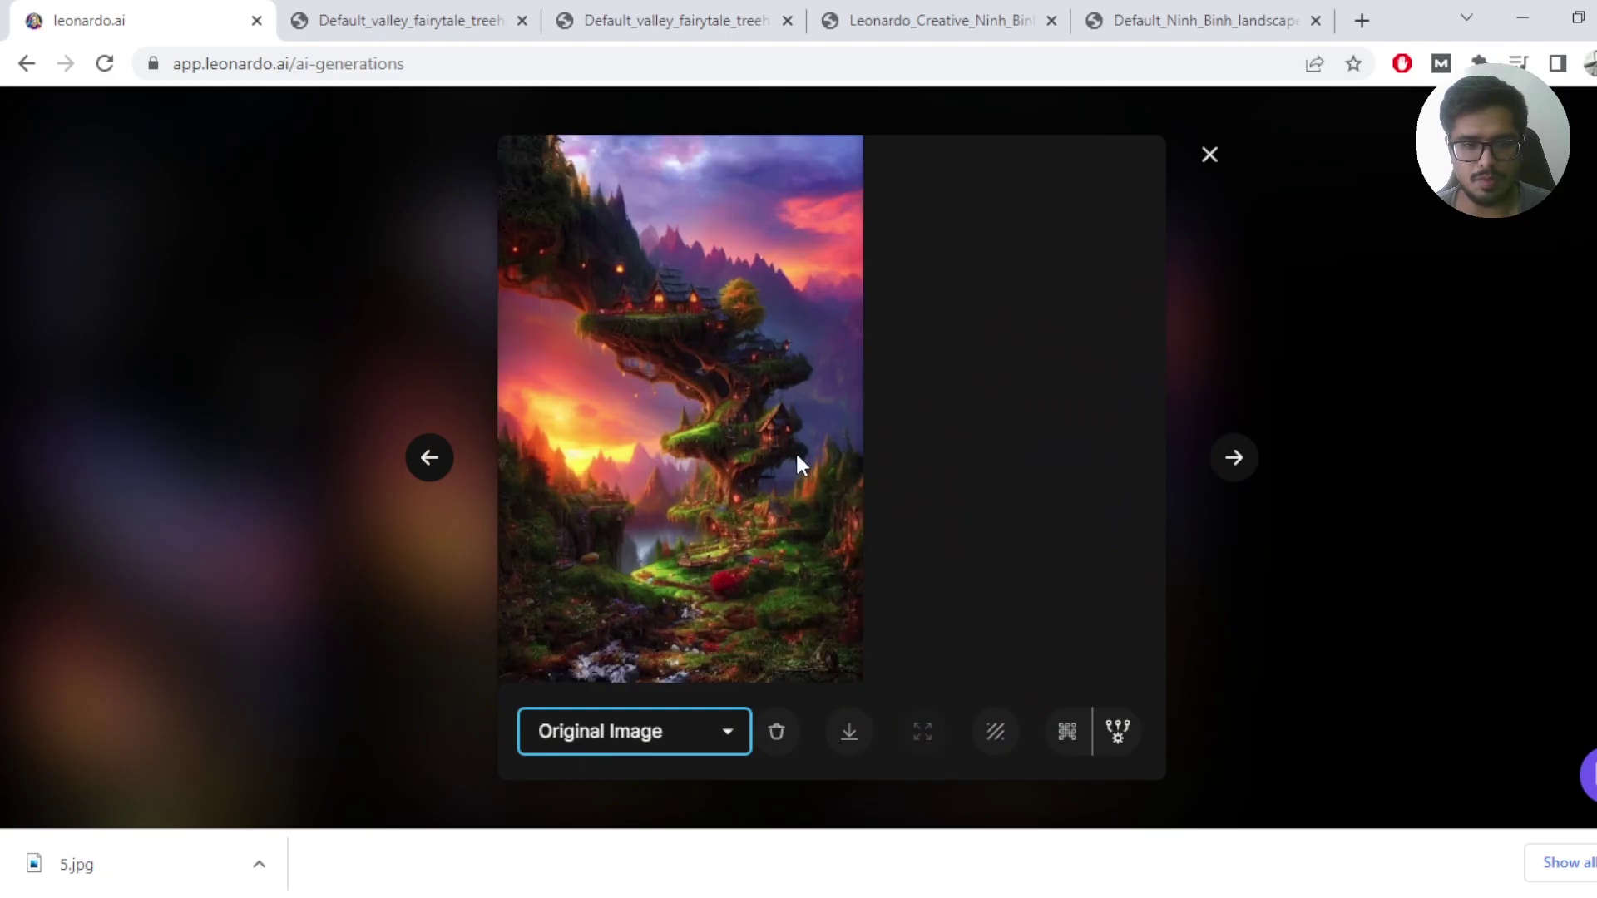
Open the original treehouse image in a new tab, reorder tabs, and close the RPG original tab
click(849, 759)
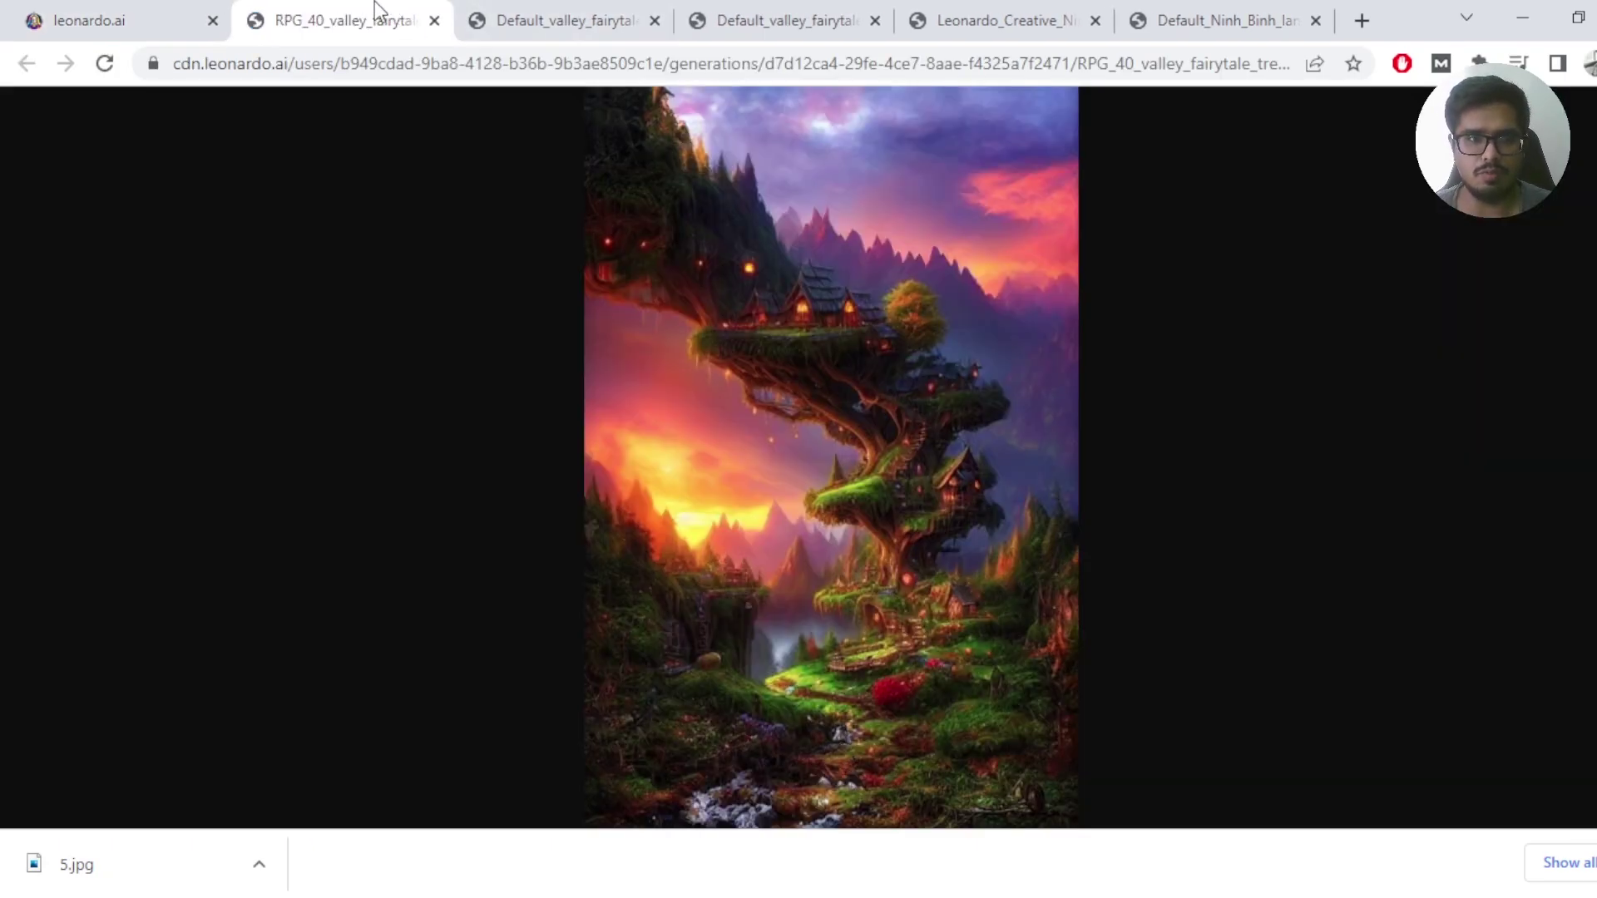
drag(374, 17, 799, 25)
click(410, 18)
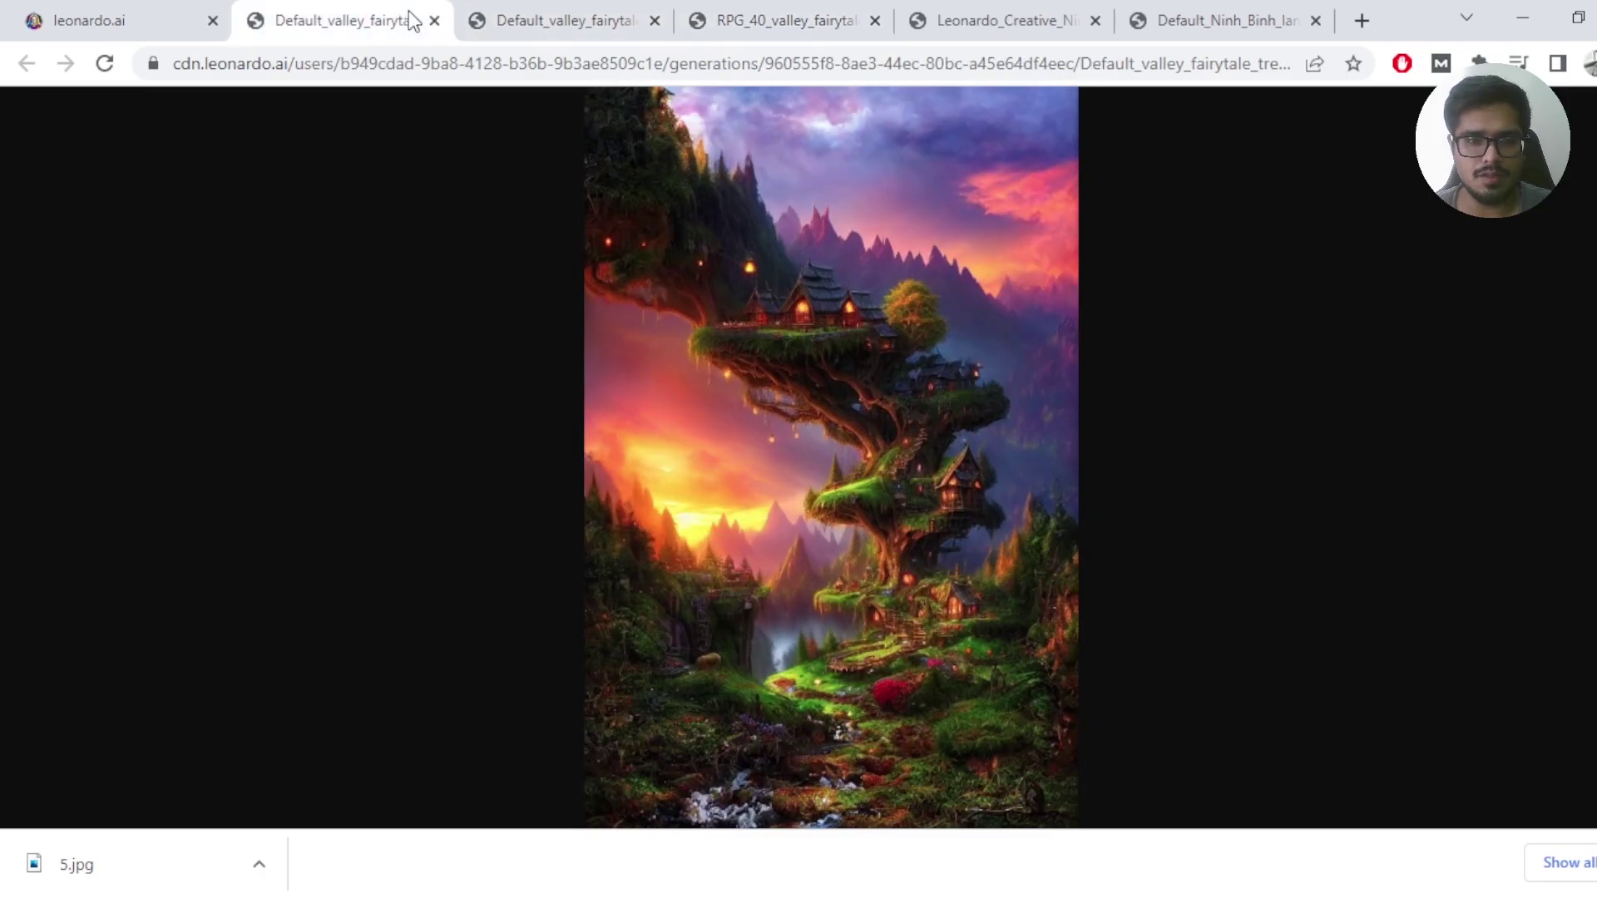
click(521, 23)
drag(385, 18, 691, 27)
click(654, 20)
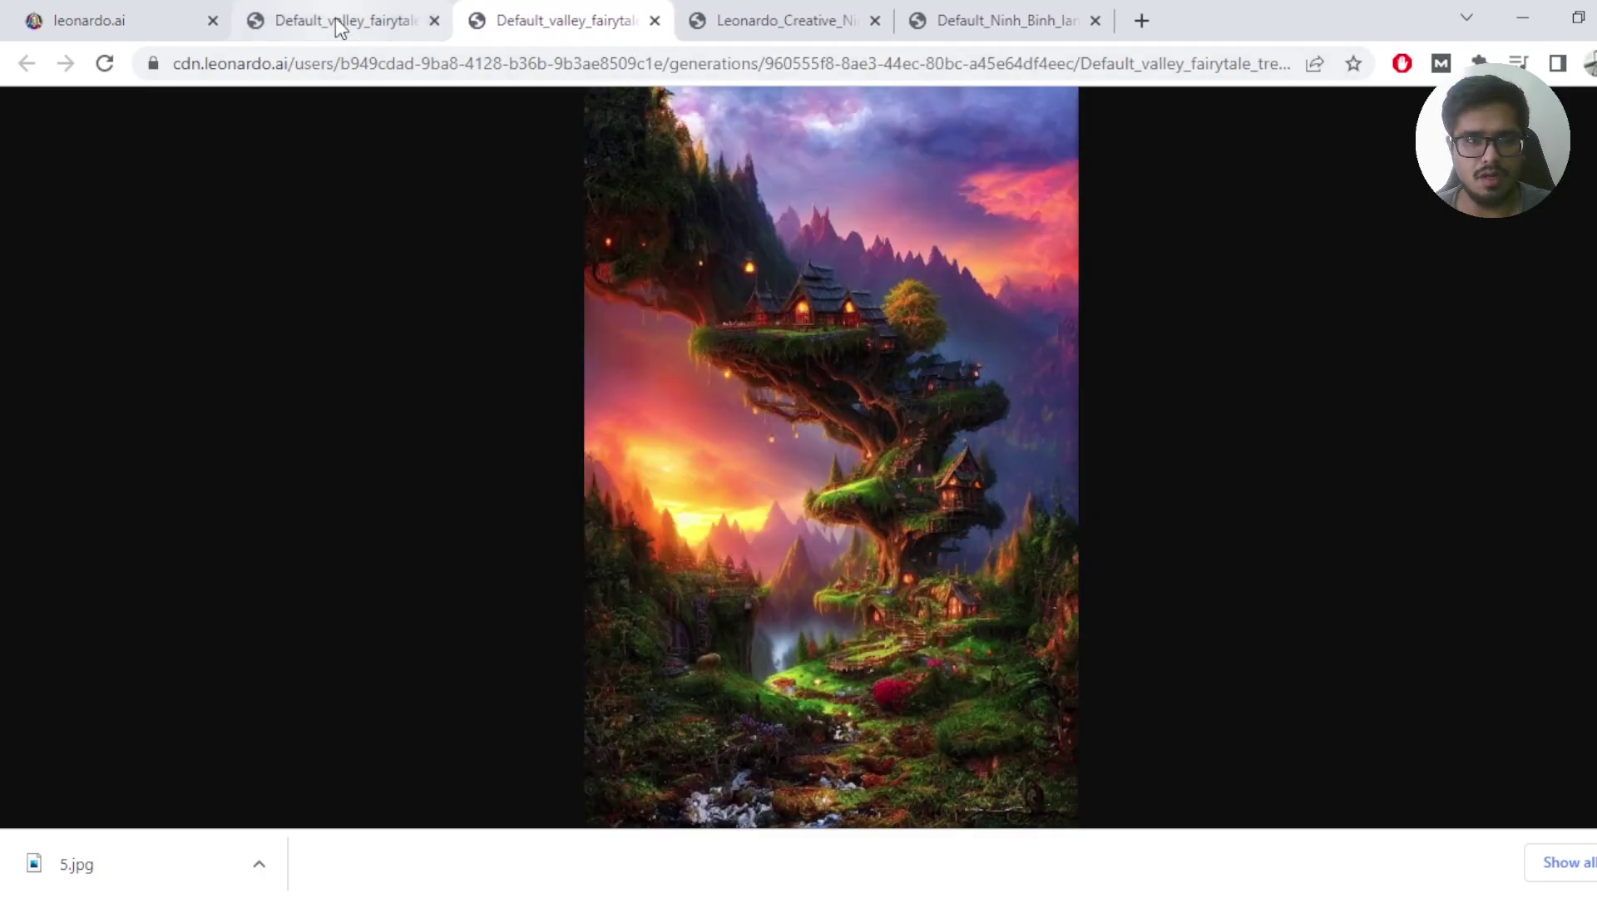
click(339, 23)
click(142, 12)
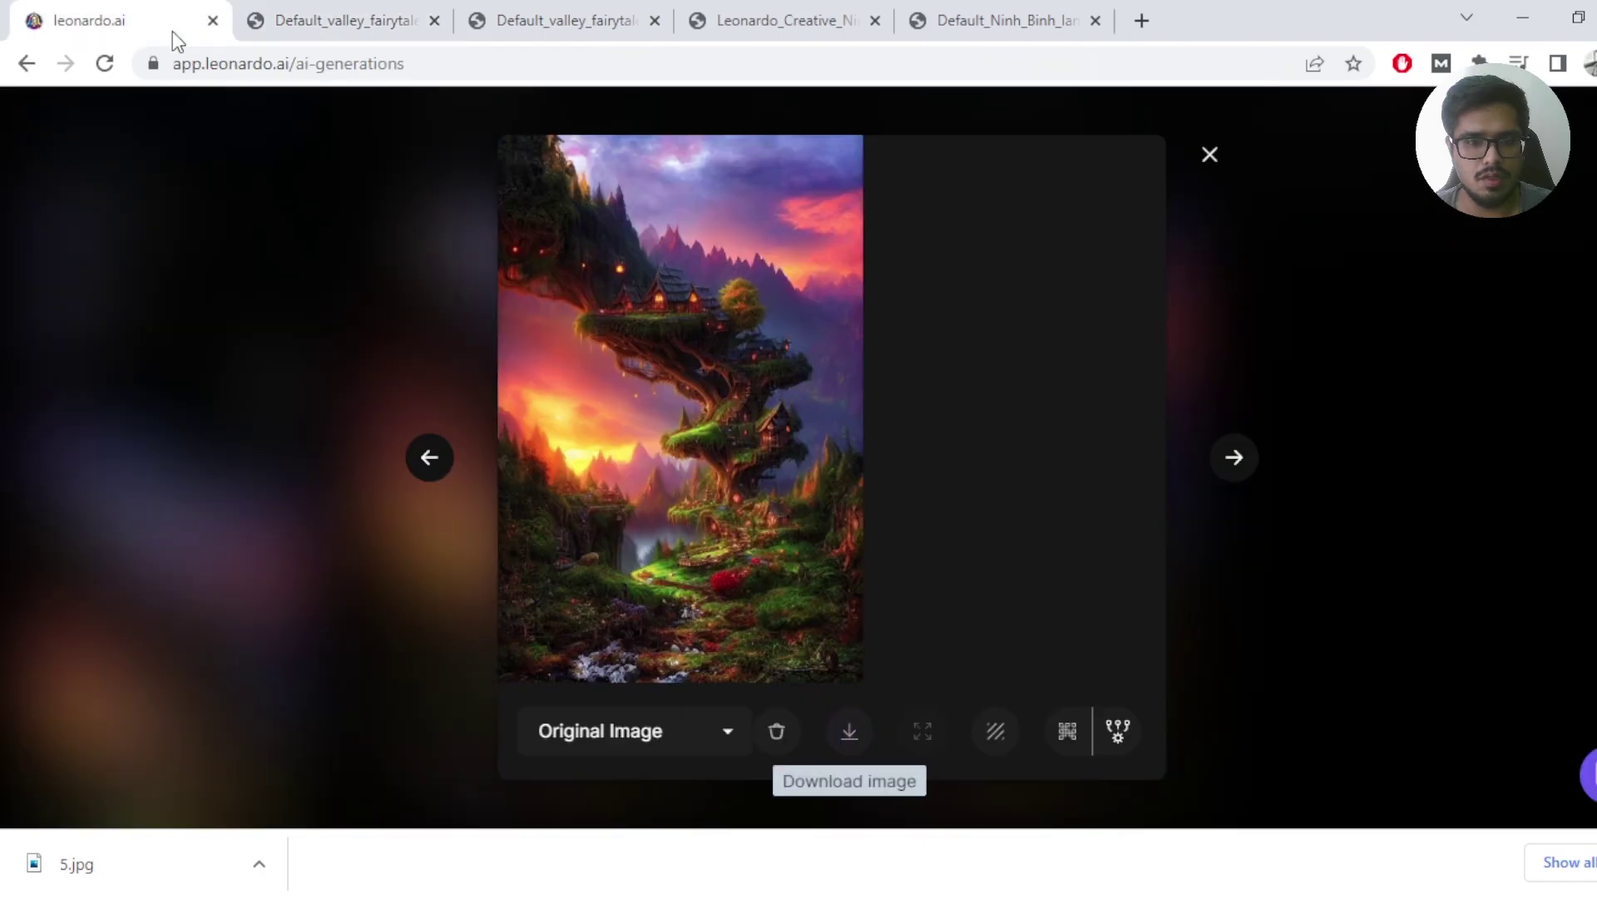
Open the unzoomed treehouse result full-size in a new tab and close the extra duplicate tab
click(1207, 155)
scroll(1010, 258, up, 1)
scroll(1003, 250, down, 5)
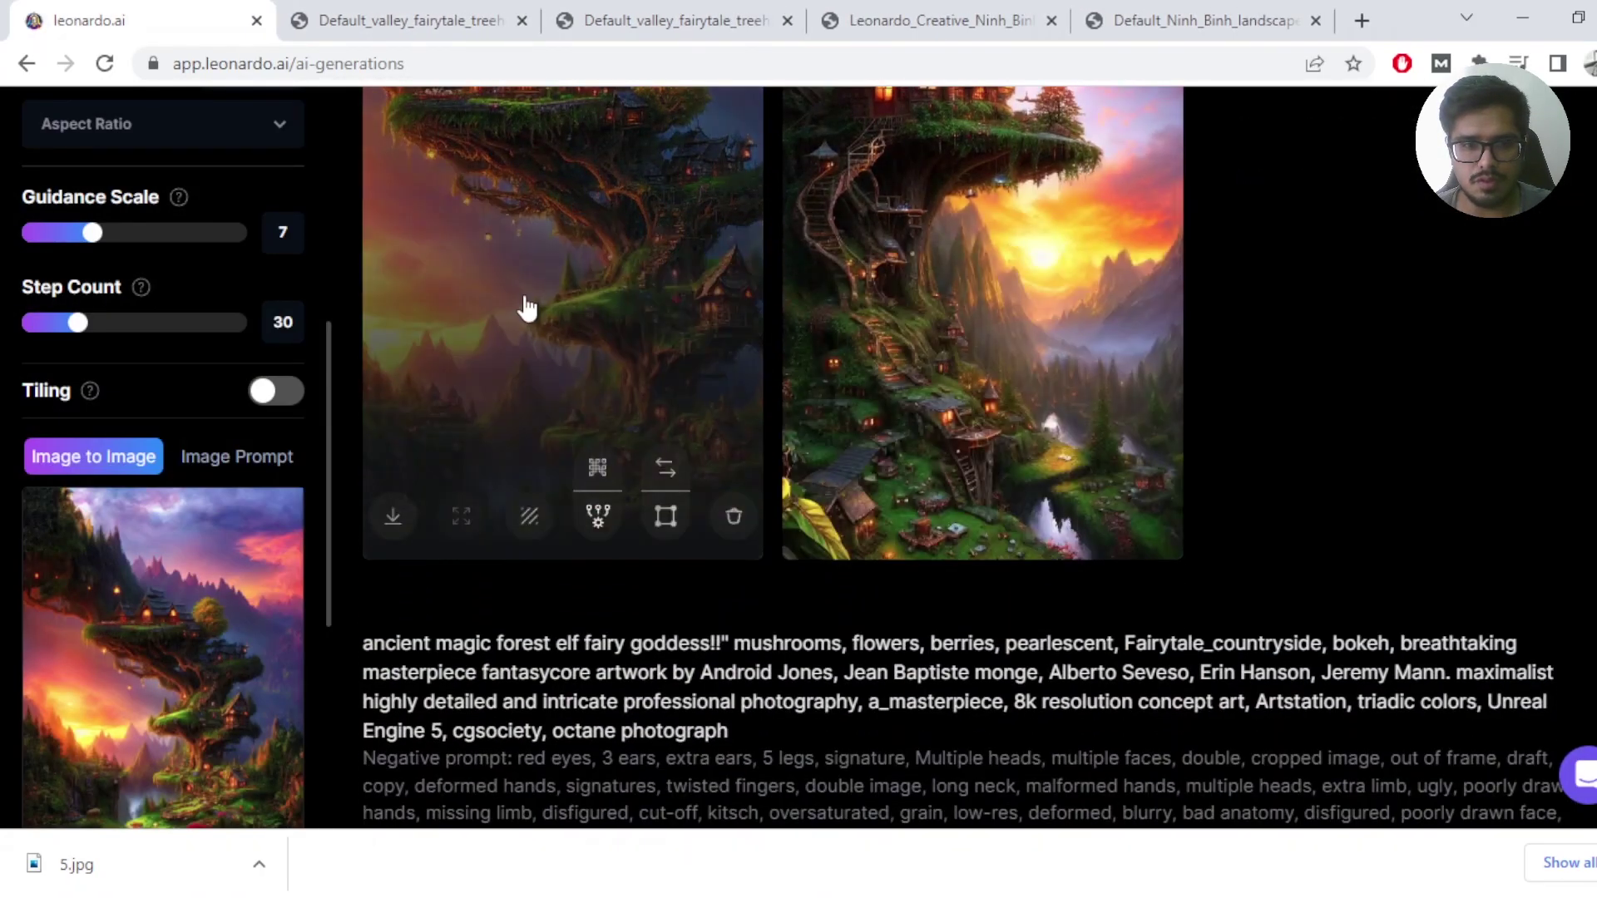
click(753, 462)
click(849, 731)
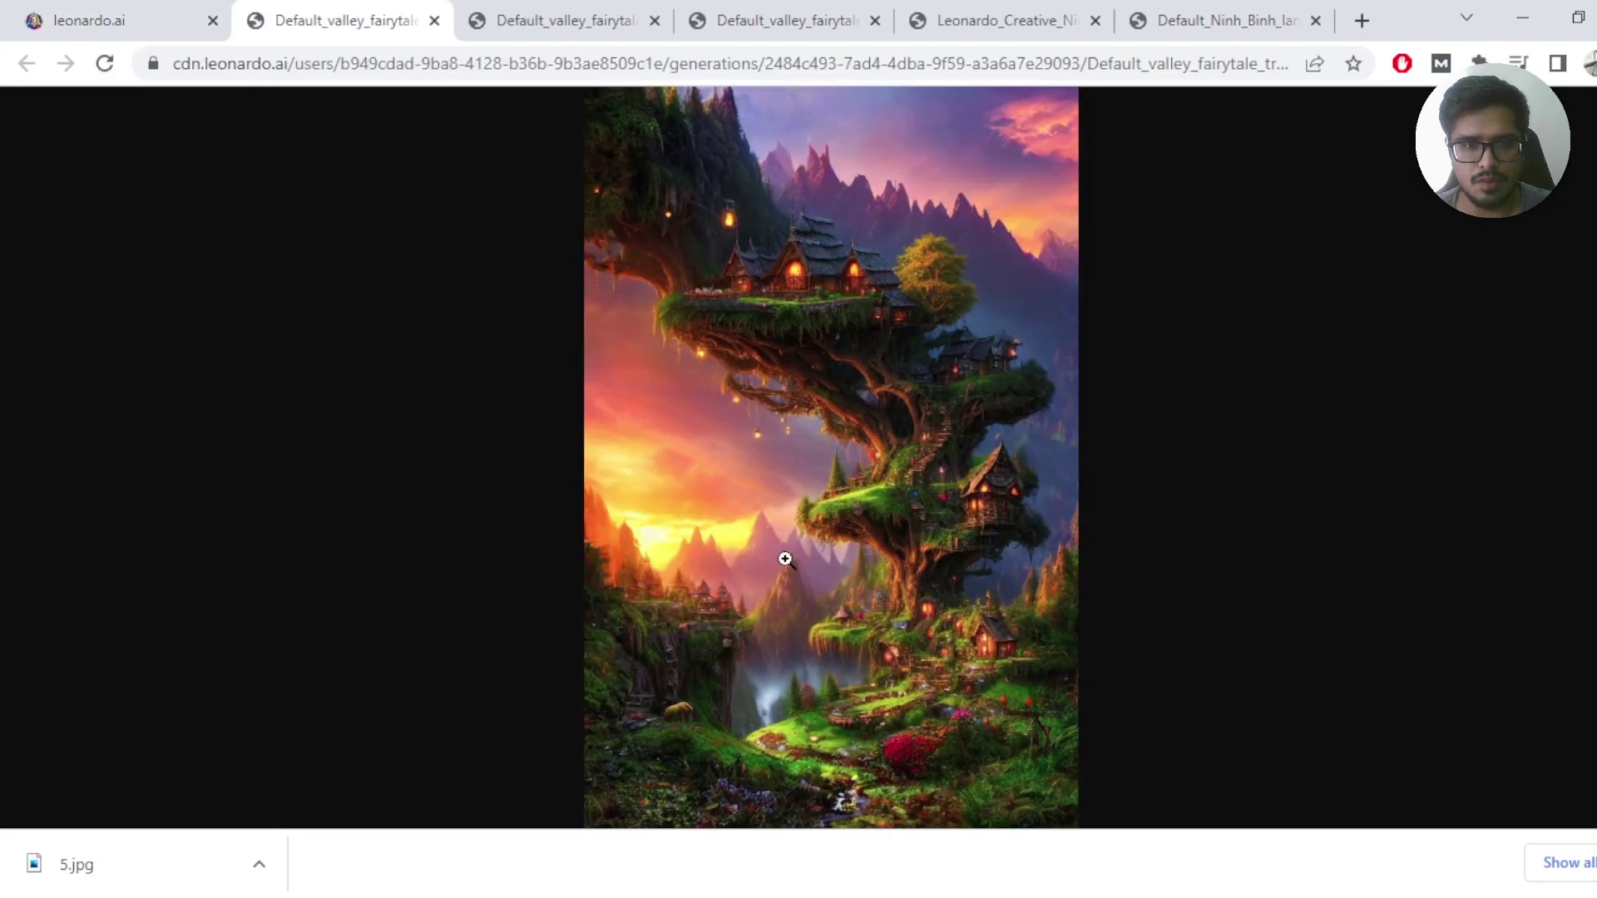
click(654, 20)
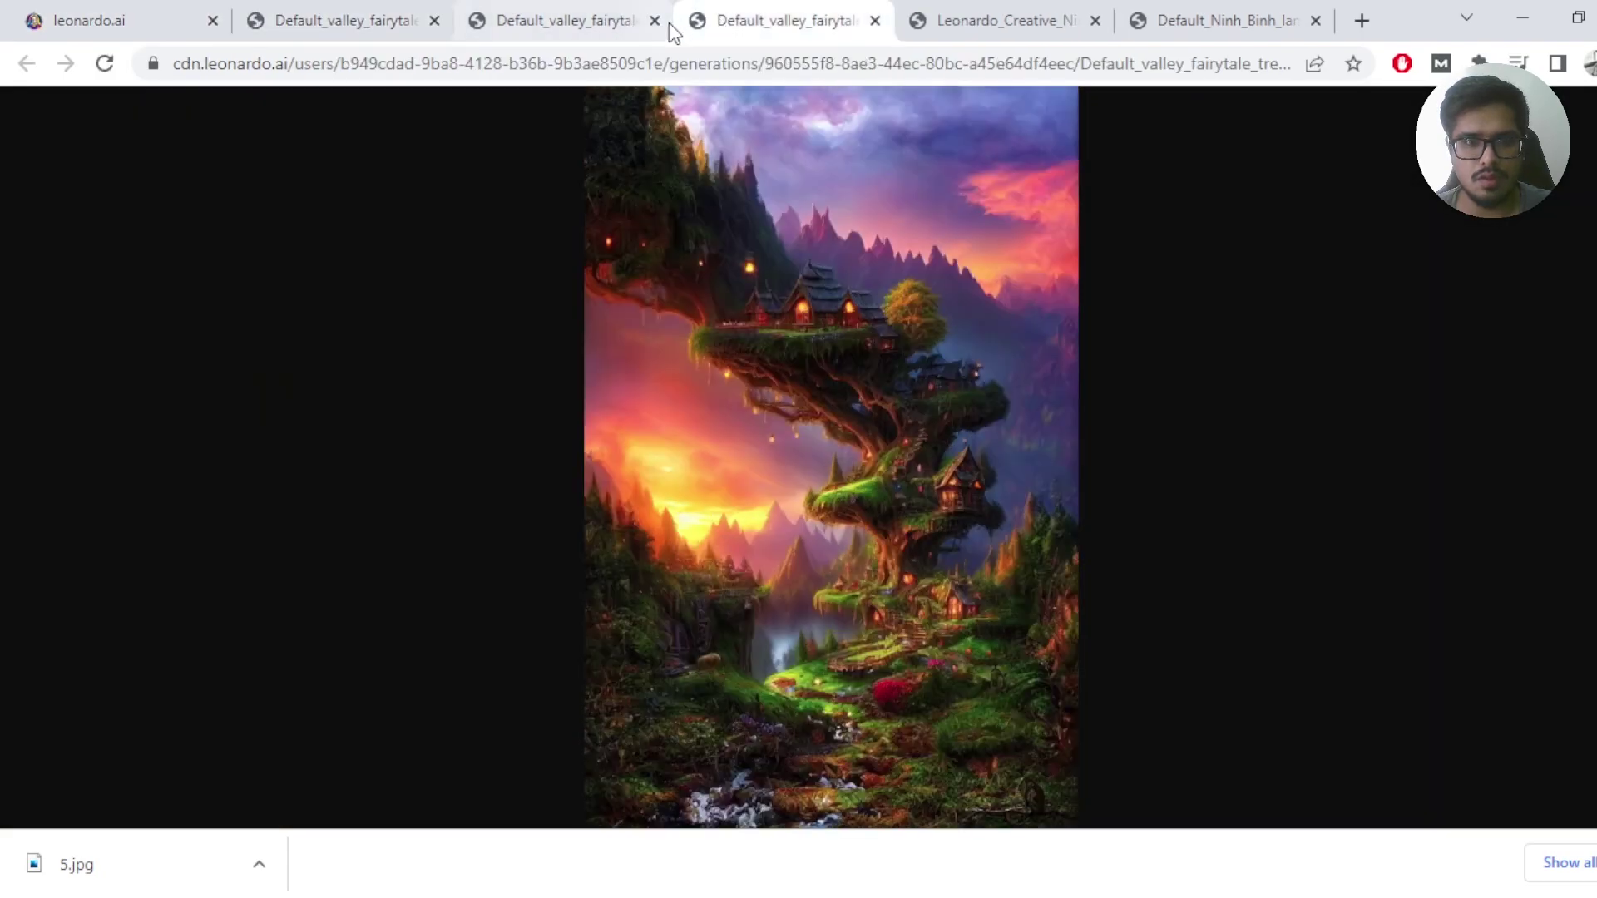
Flip between the treehouse image tabs to compare them
click(363, 20)
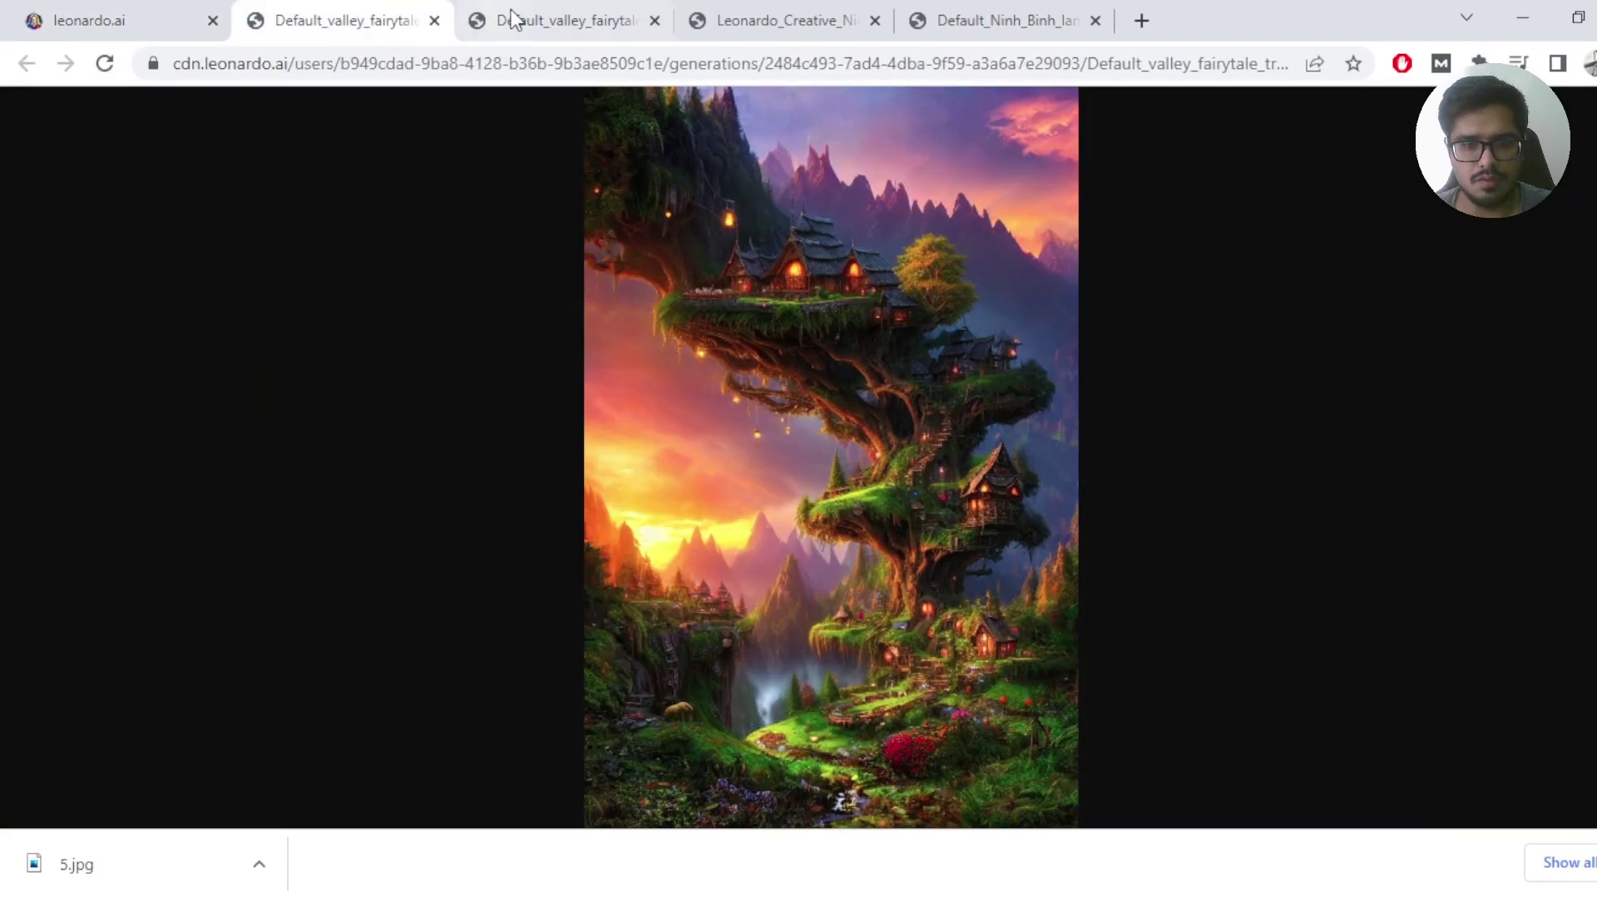
click(518, 20)
click(370, 20)
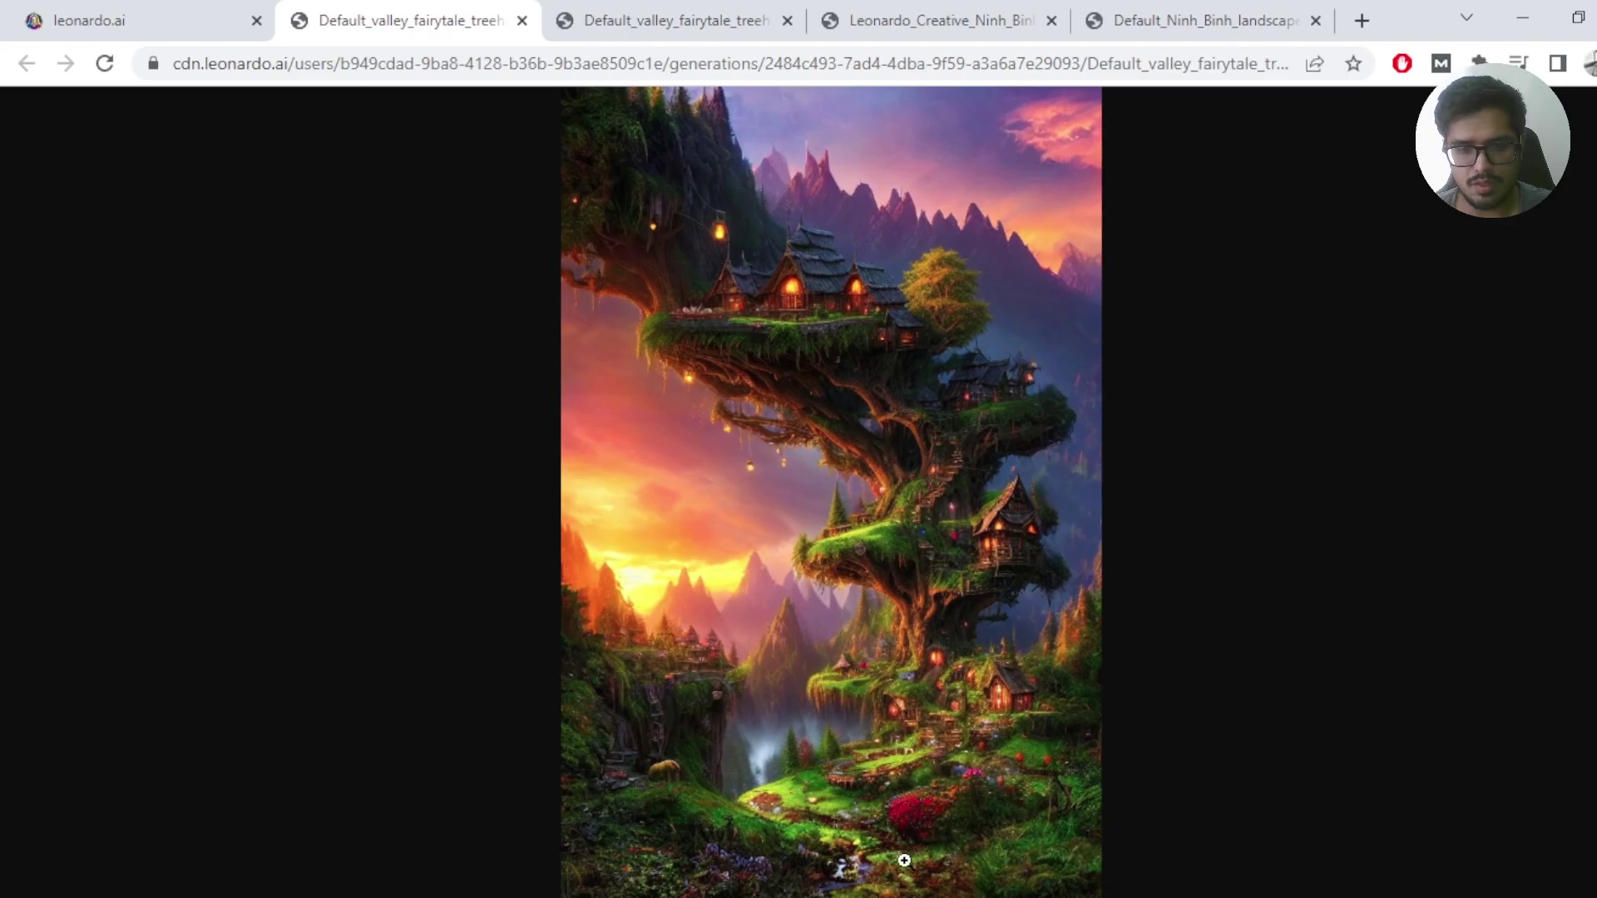
click(666, 20)
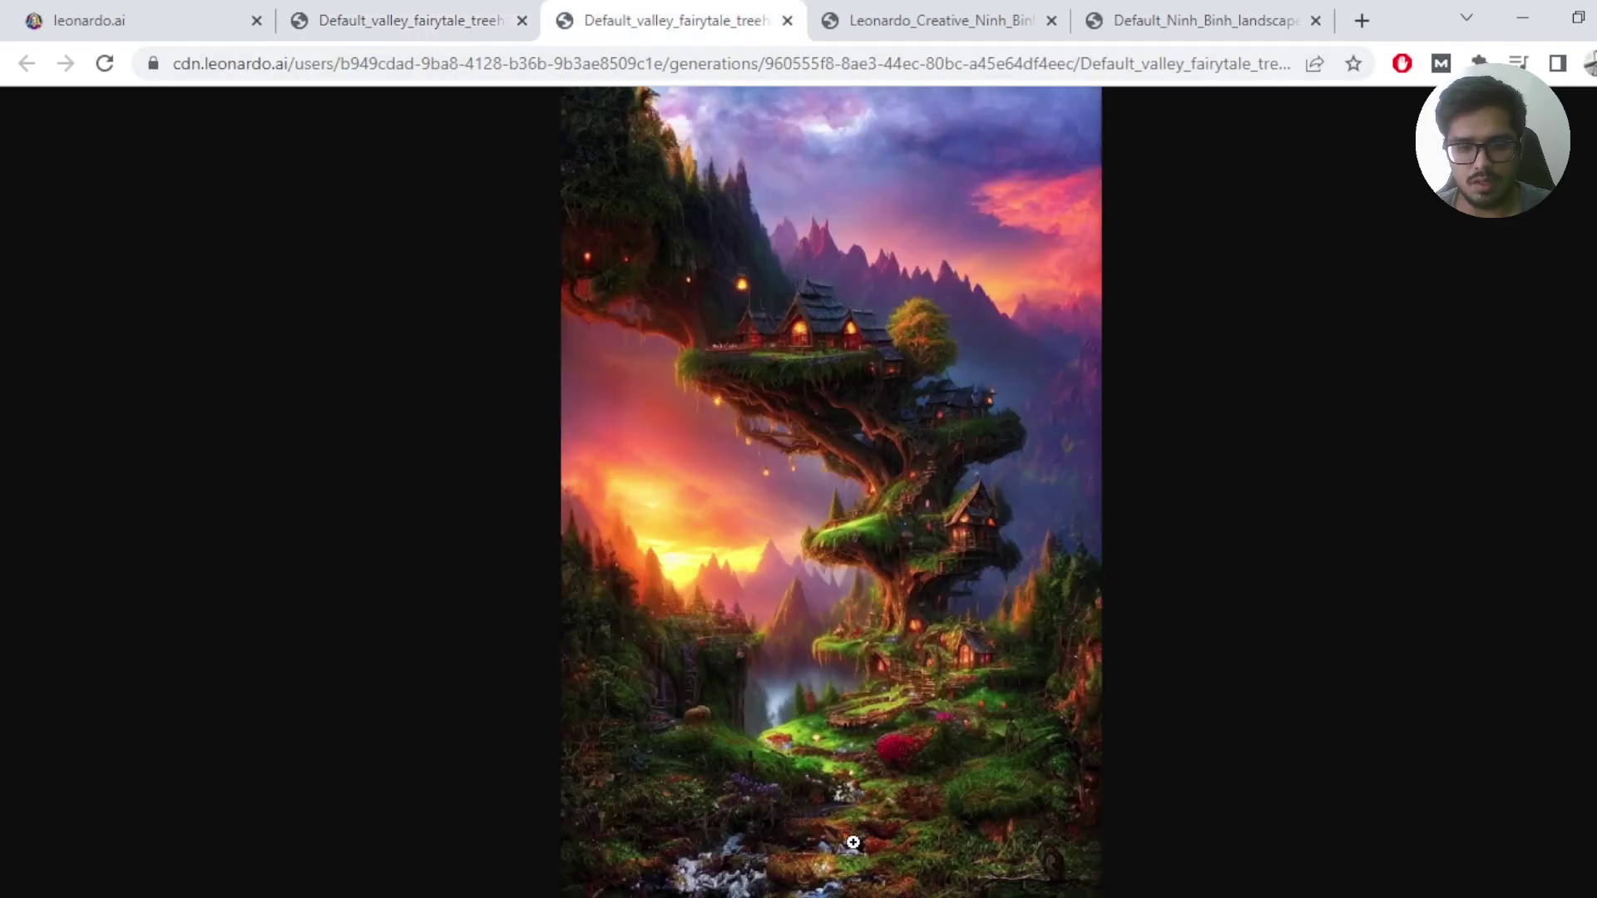
click(399, 20)
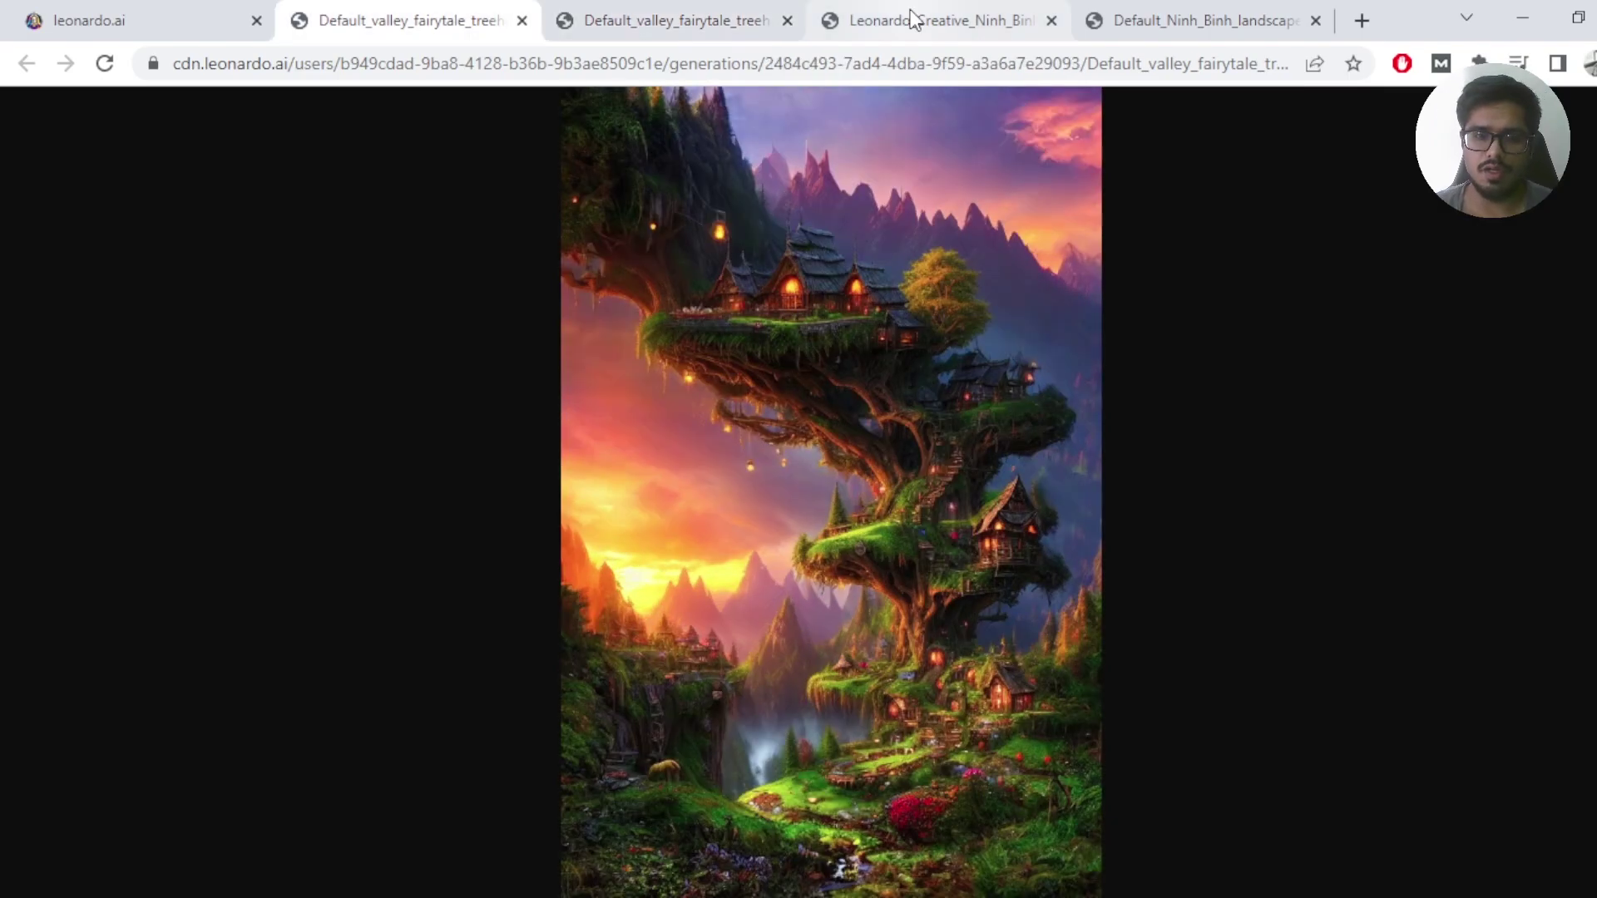
Compare the Leonardo_Creative and Default Ninh Binh landscape tabs
click(912, 18)
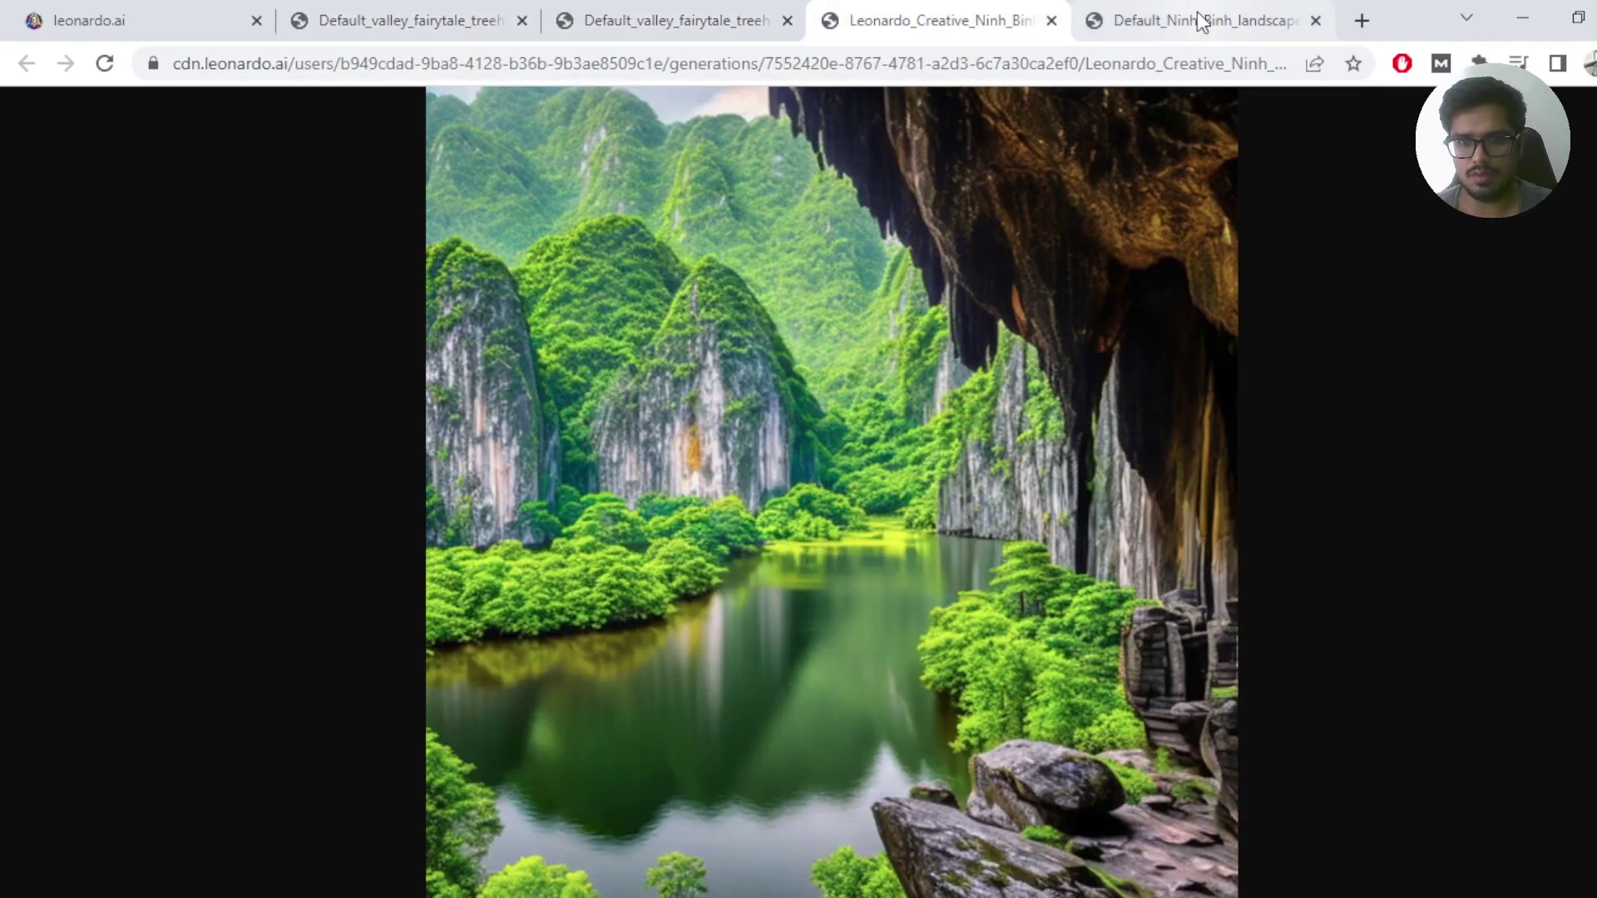
click(1161, 31)
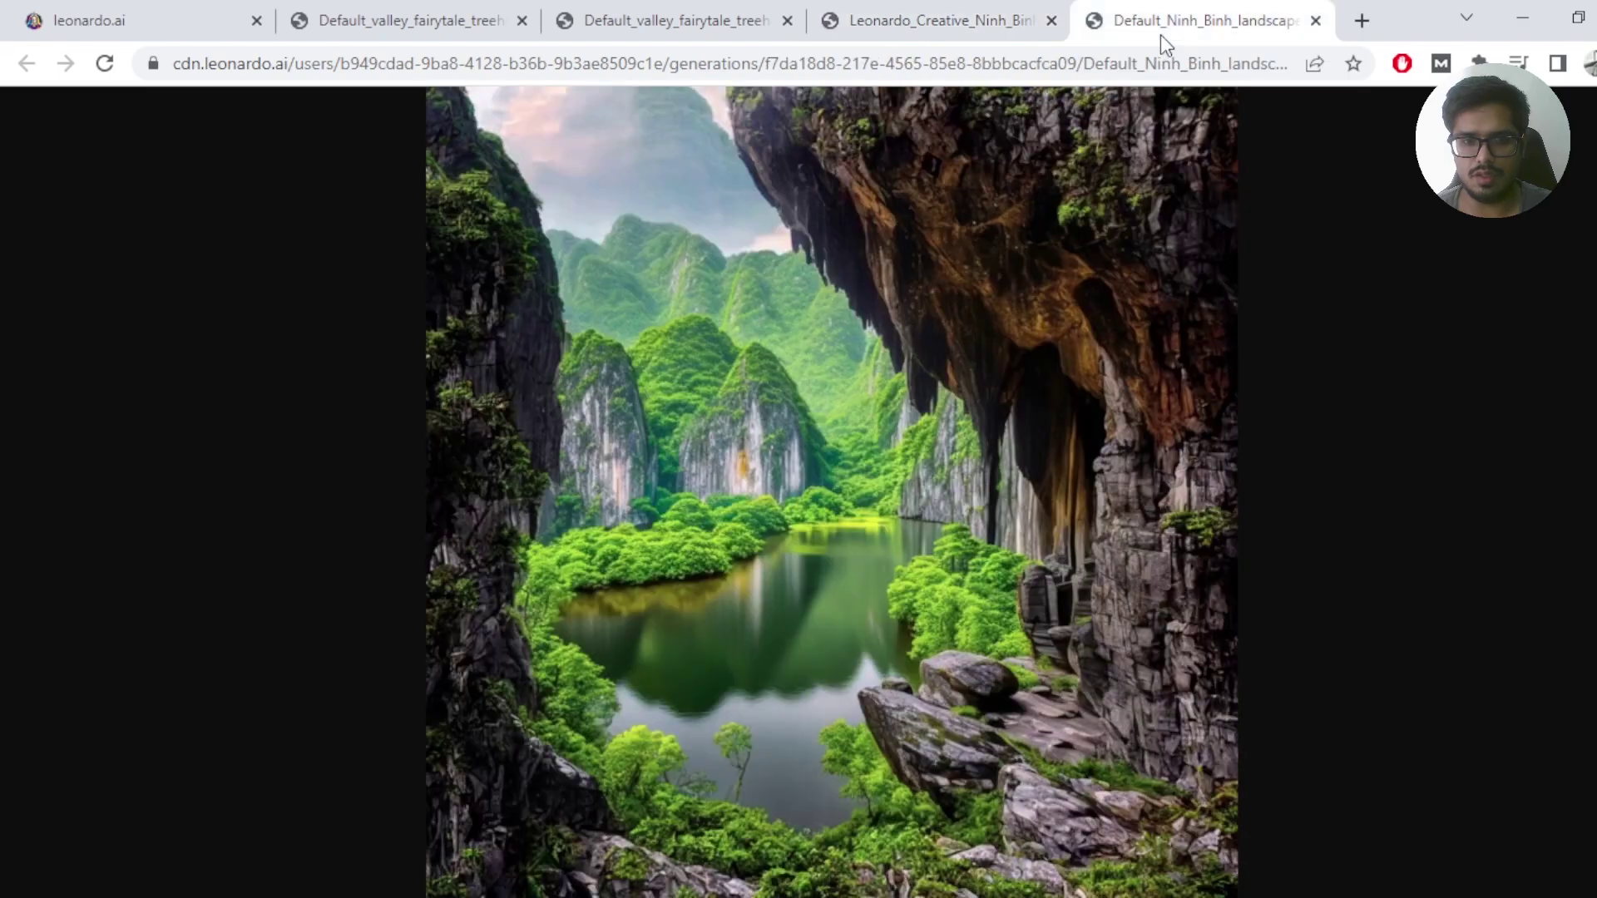
click(901, 37)
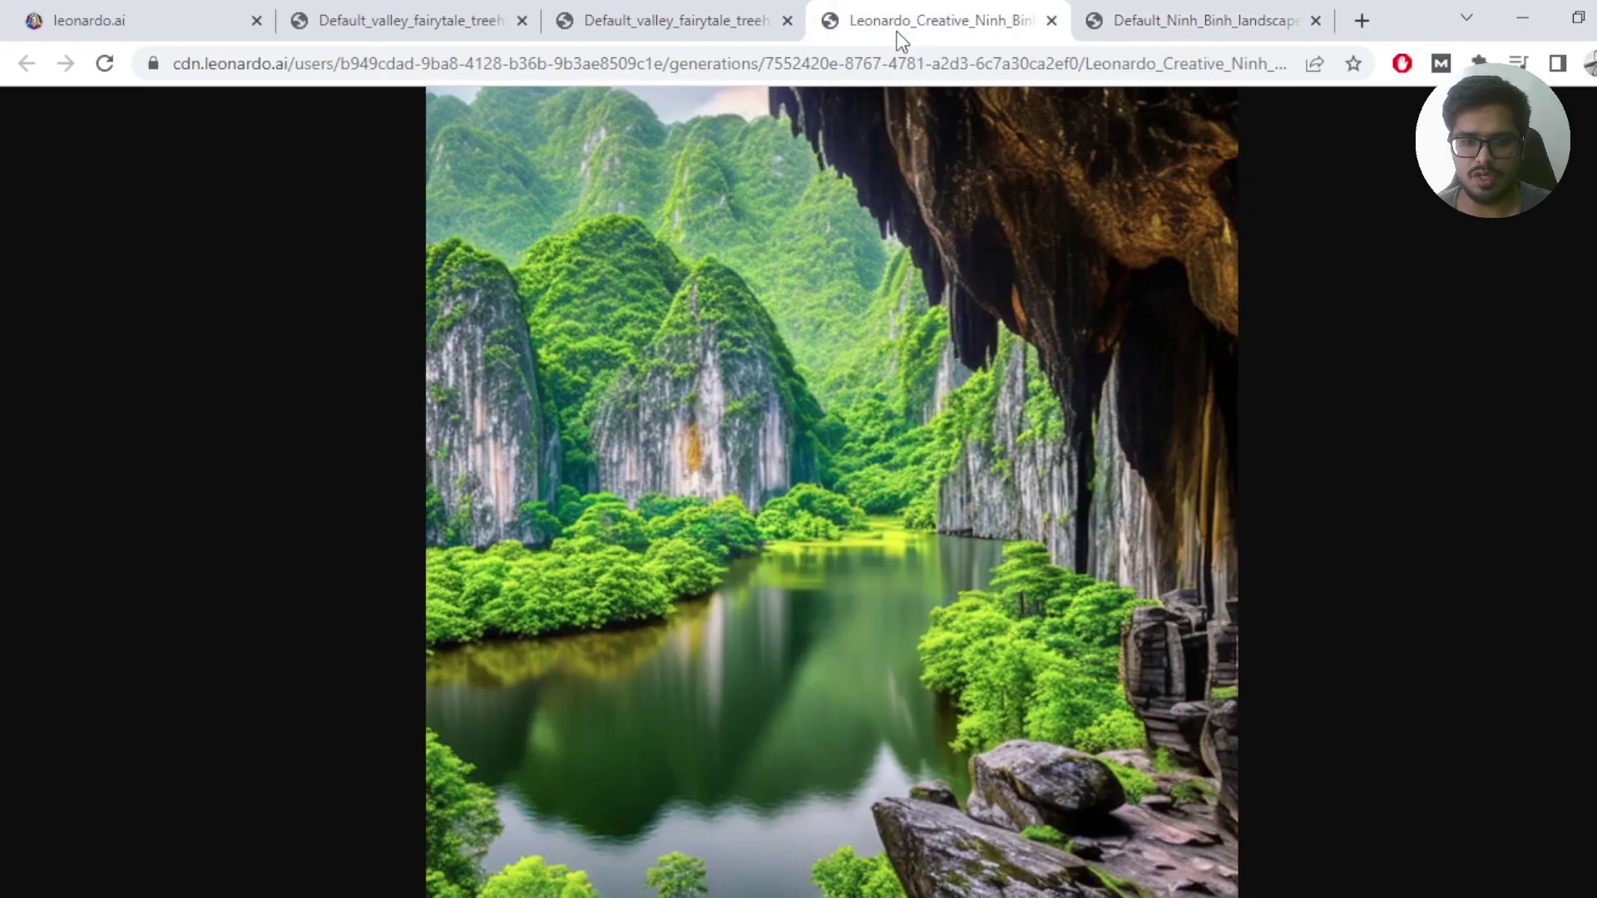
click(1197, 21)
Compare the original and unzoomed treehouse images, then go back to the Leonardo.Ai generations page
click(583, 22)
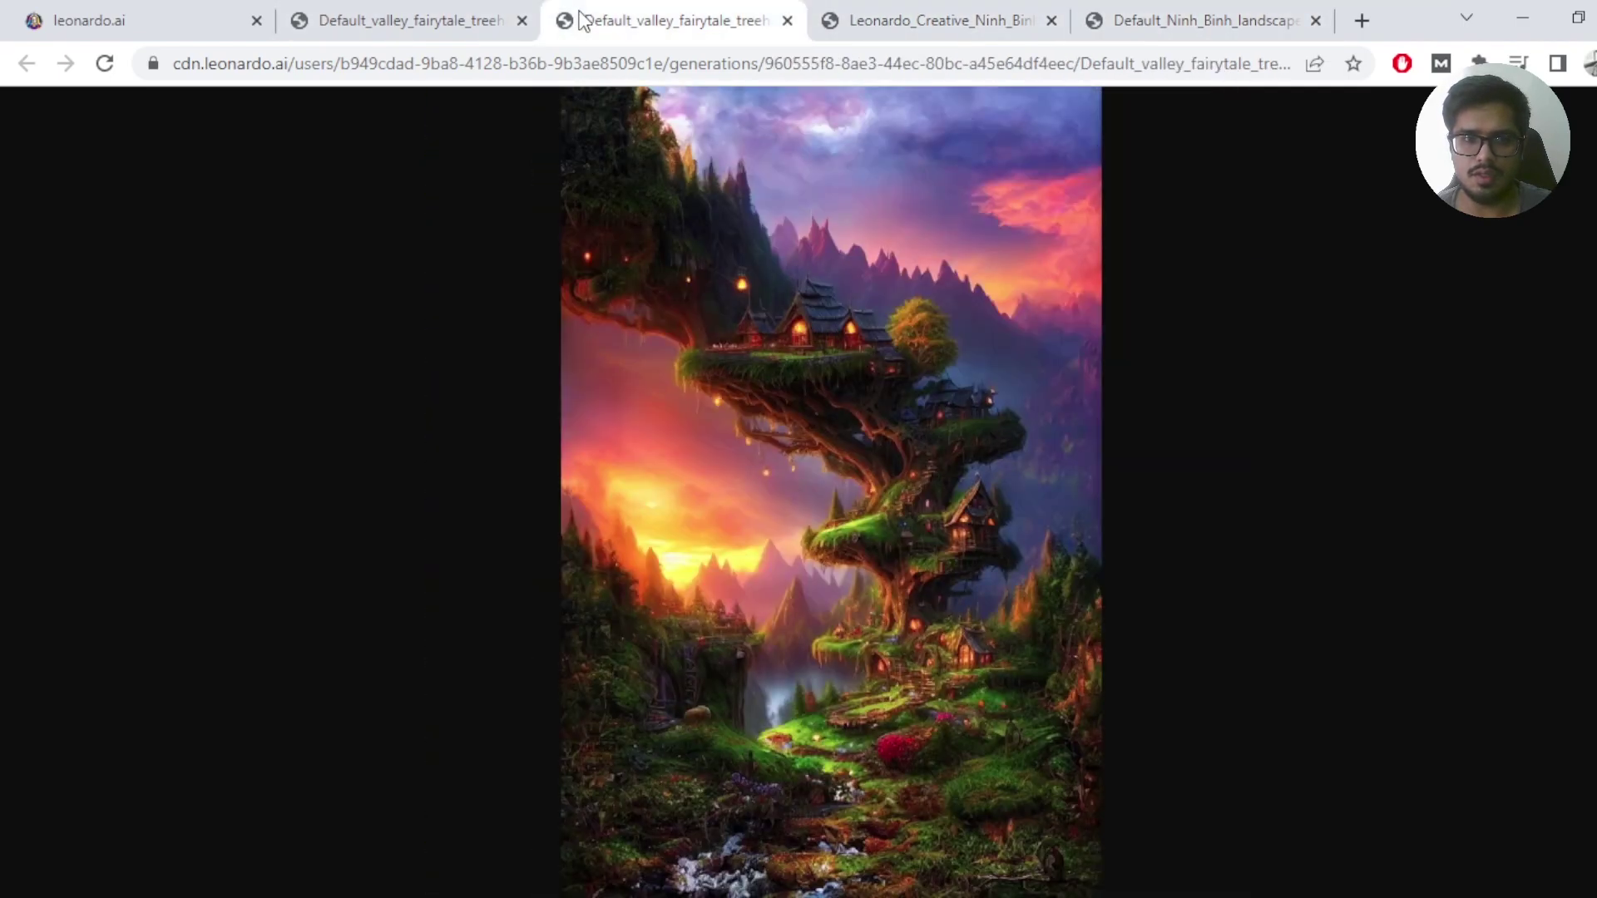
click(414, 37)
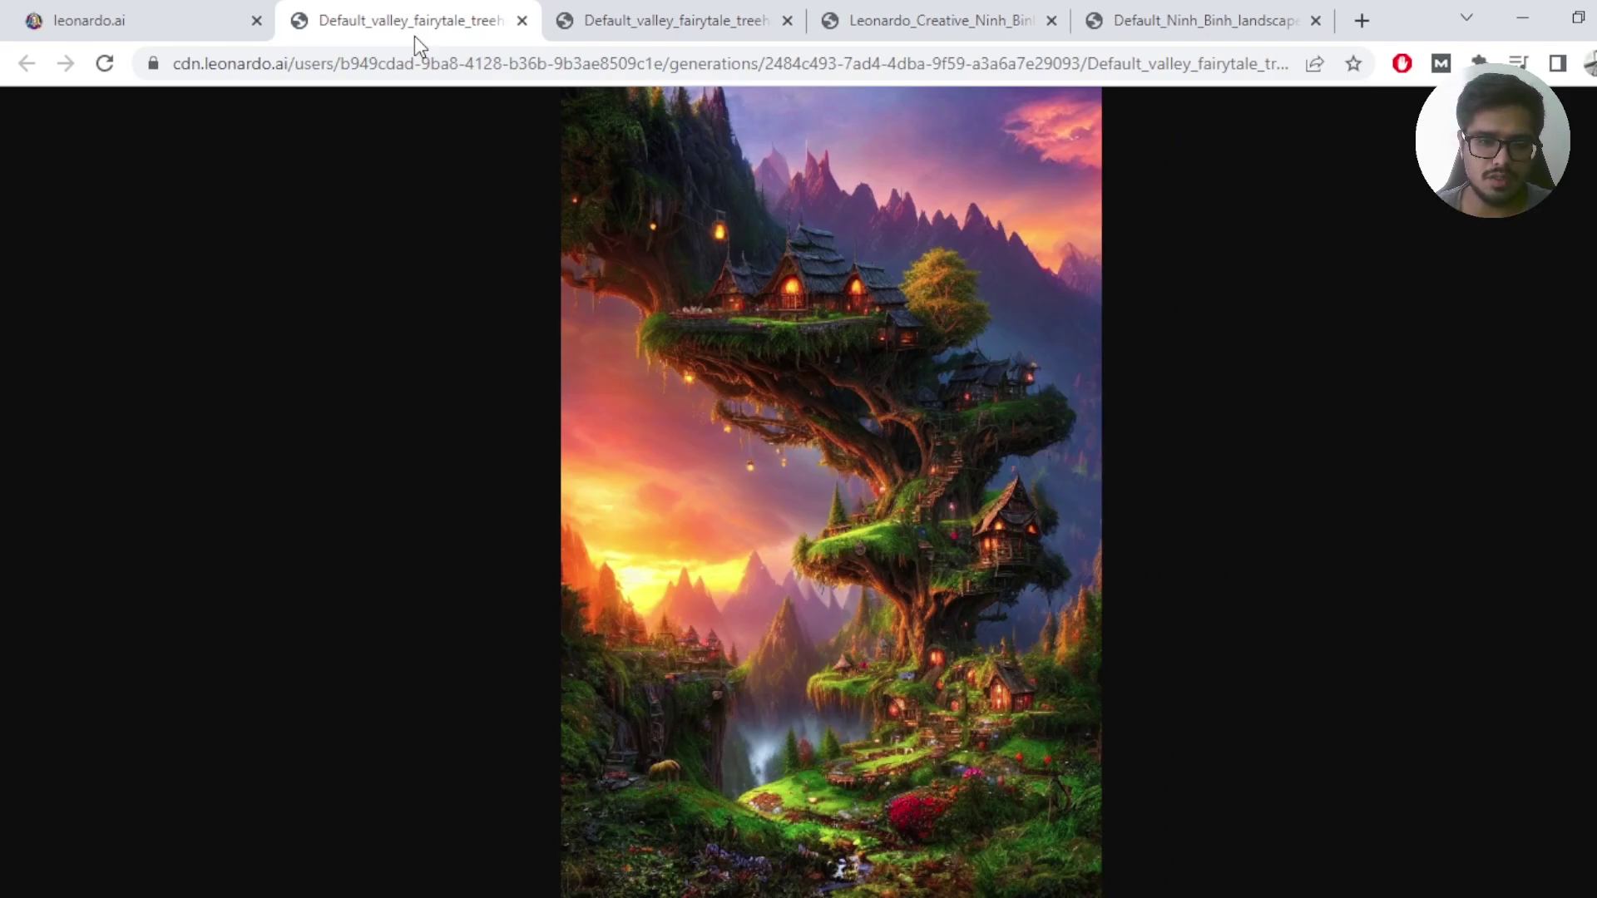
click(621, 24)
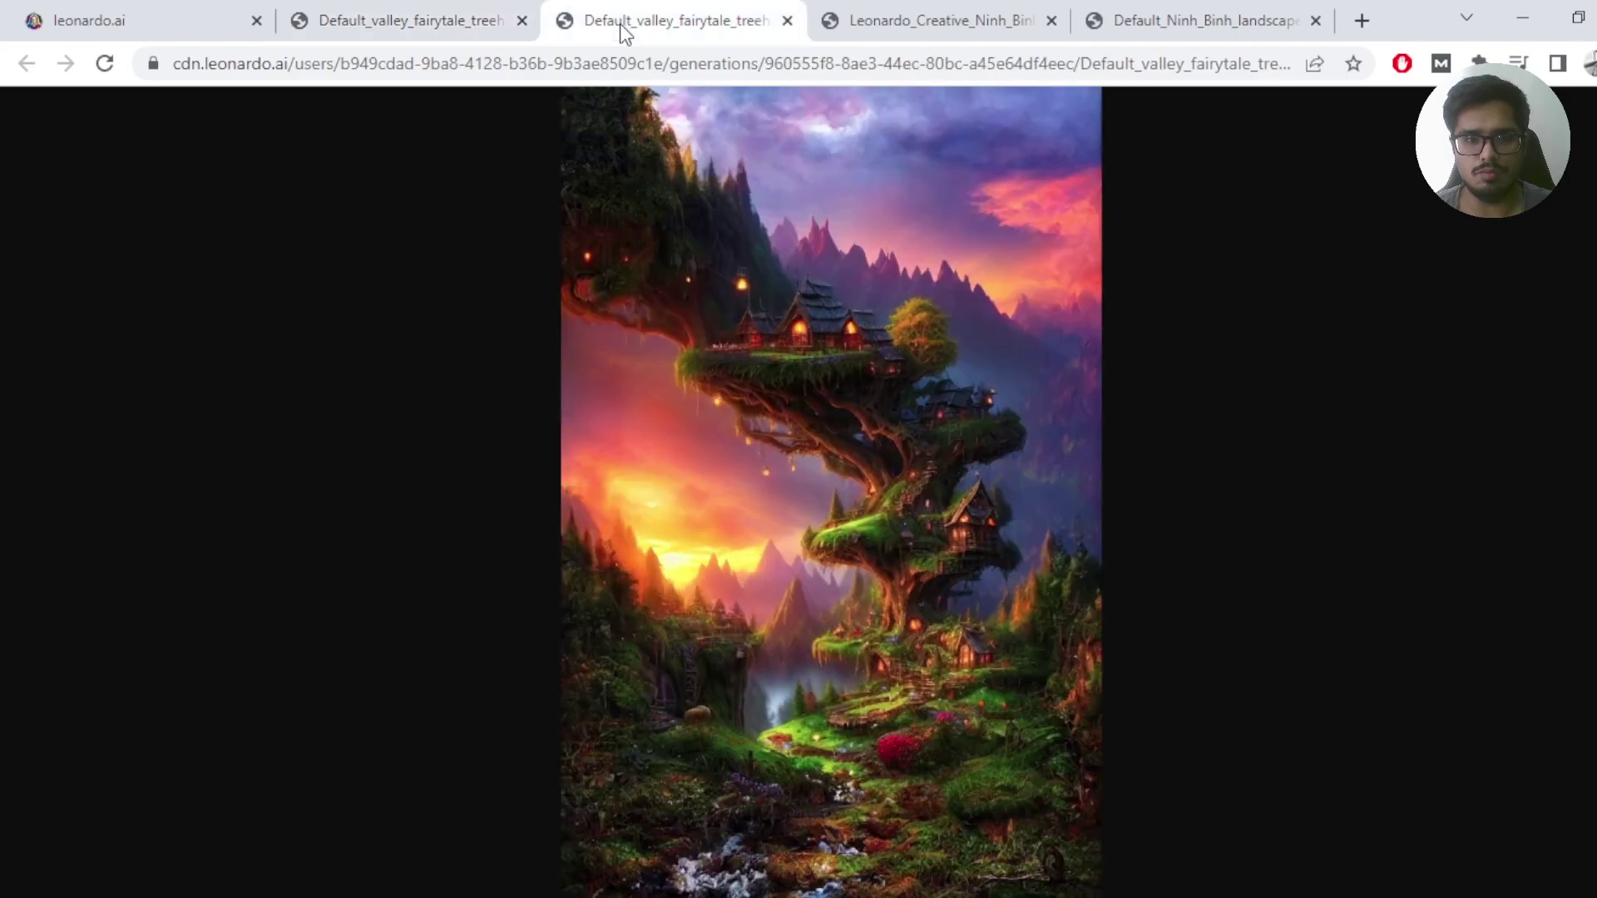
click(496, 27)
click(620, 15)
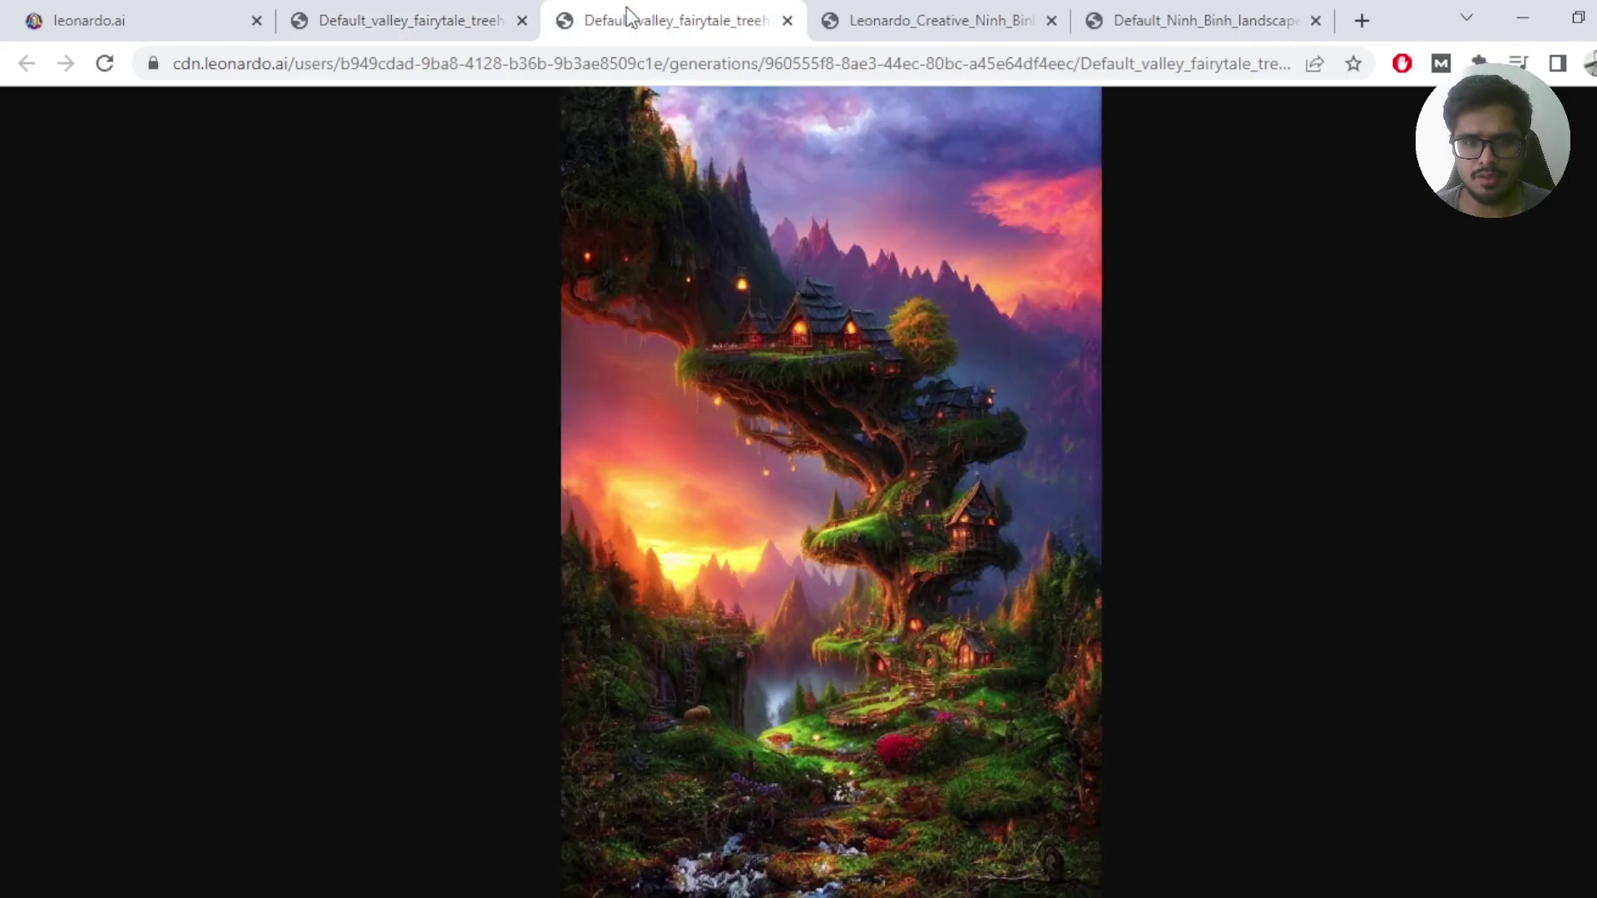
click(92, 18)
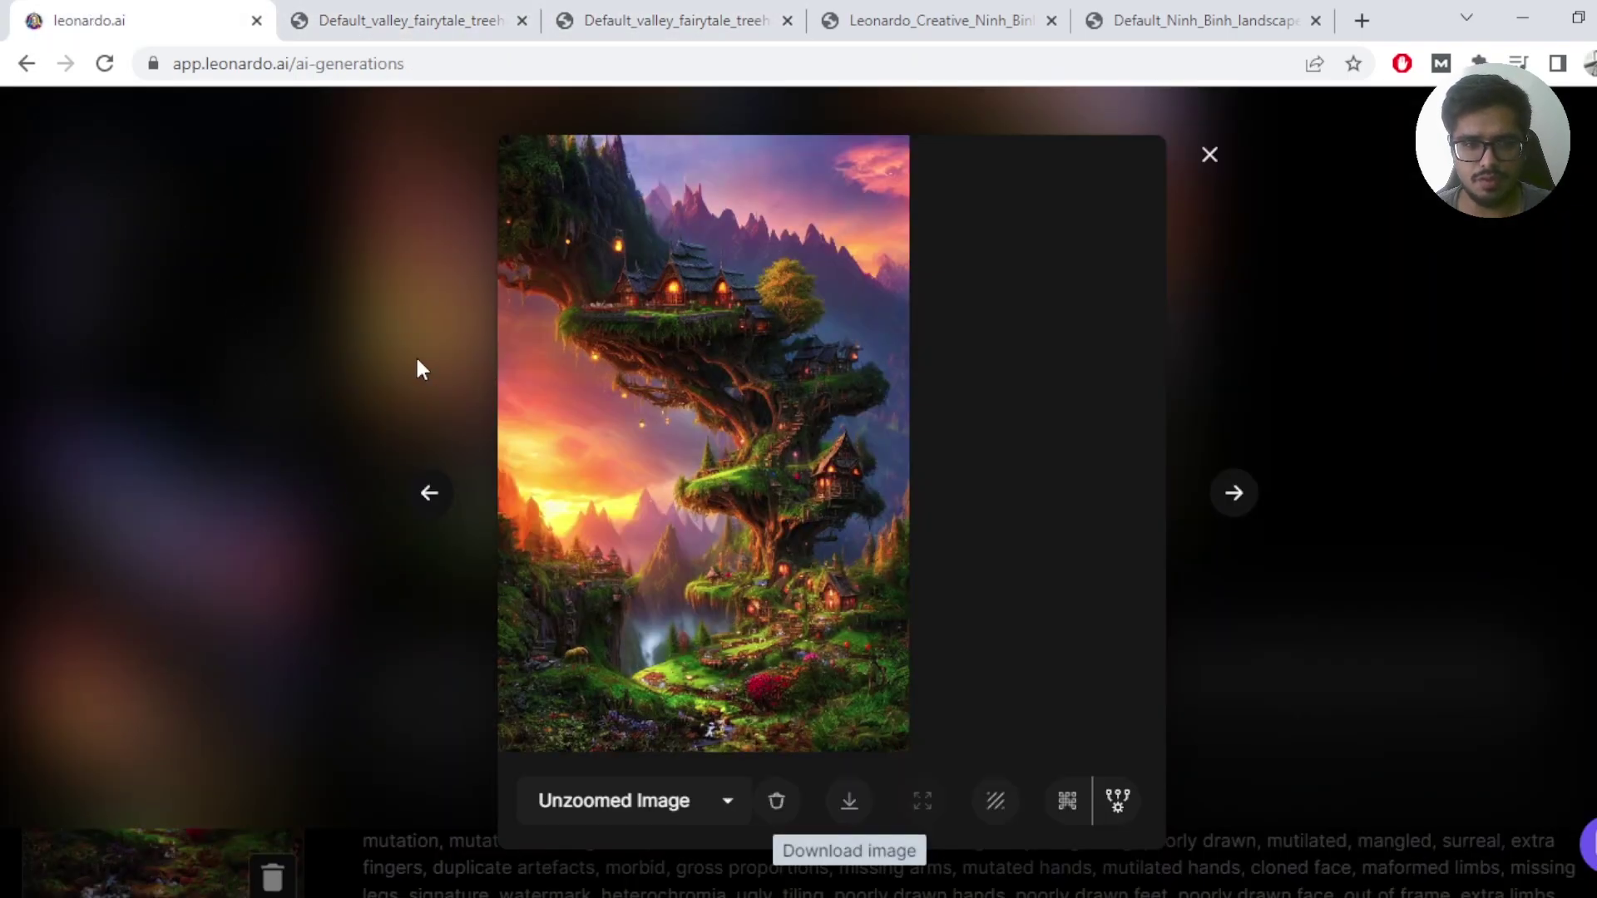
Close the viewer and scroll up to the treehouse prompt with its two RPG 4.0, 512×768 results
click(420, 367)
scroll(624, 439, up, 4)
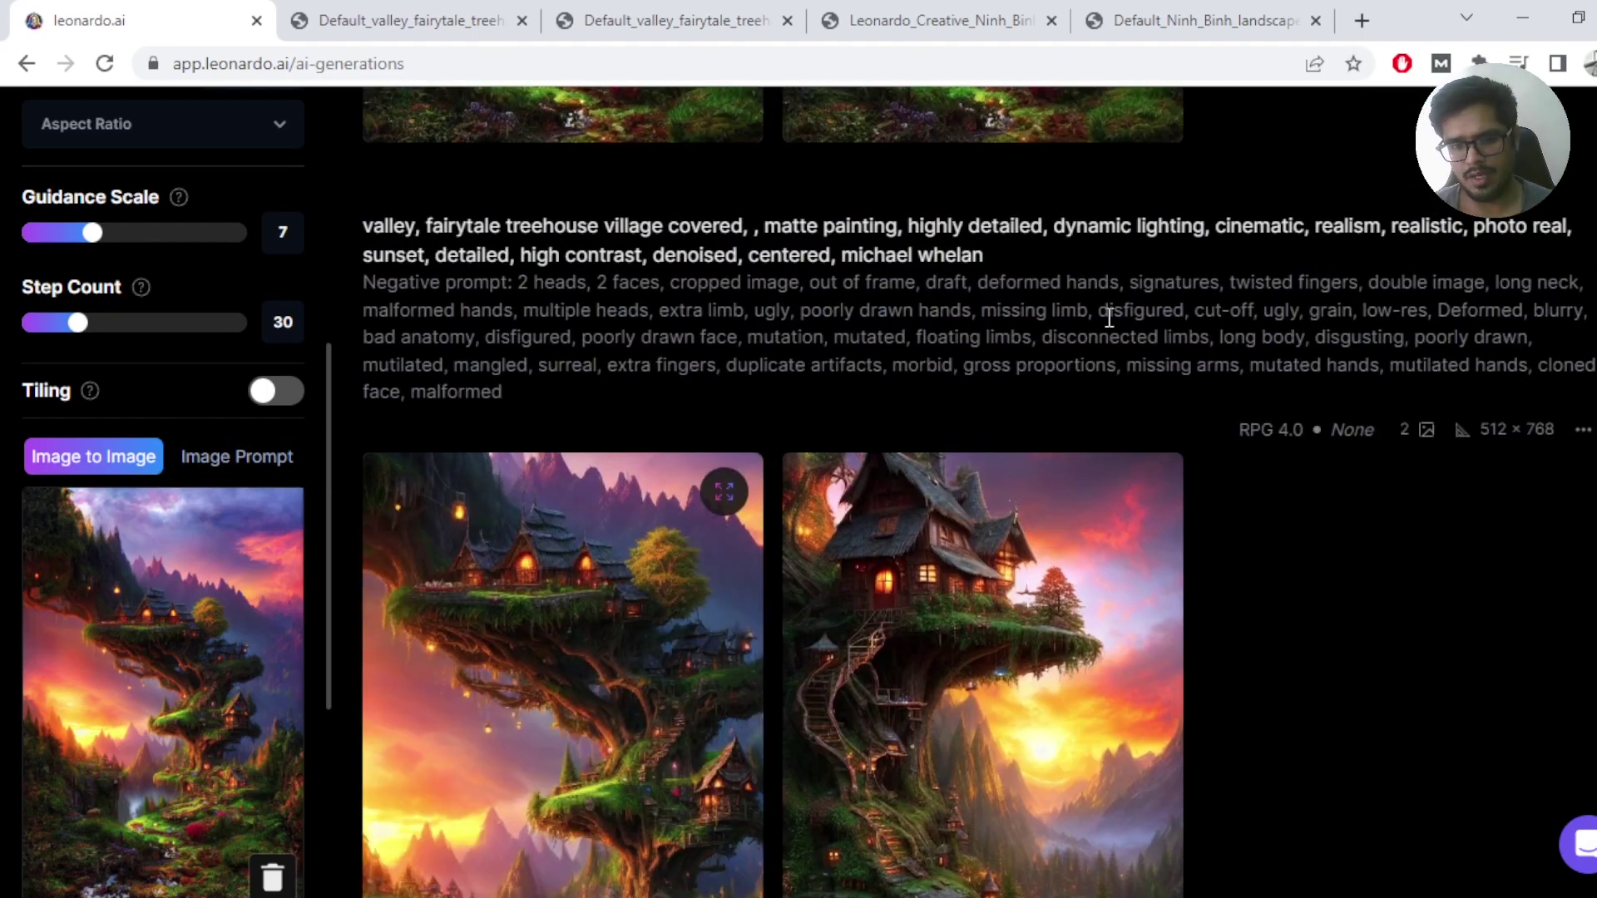
scroll(1109, 319, up, 5)
scroll(1109, 325, up, 5)
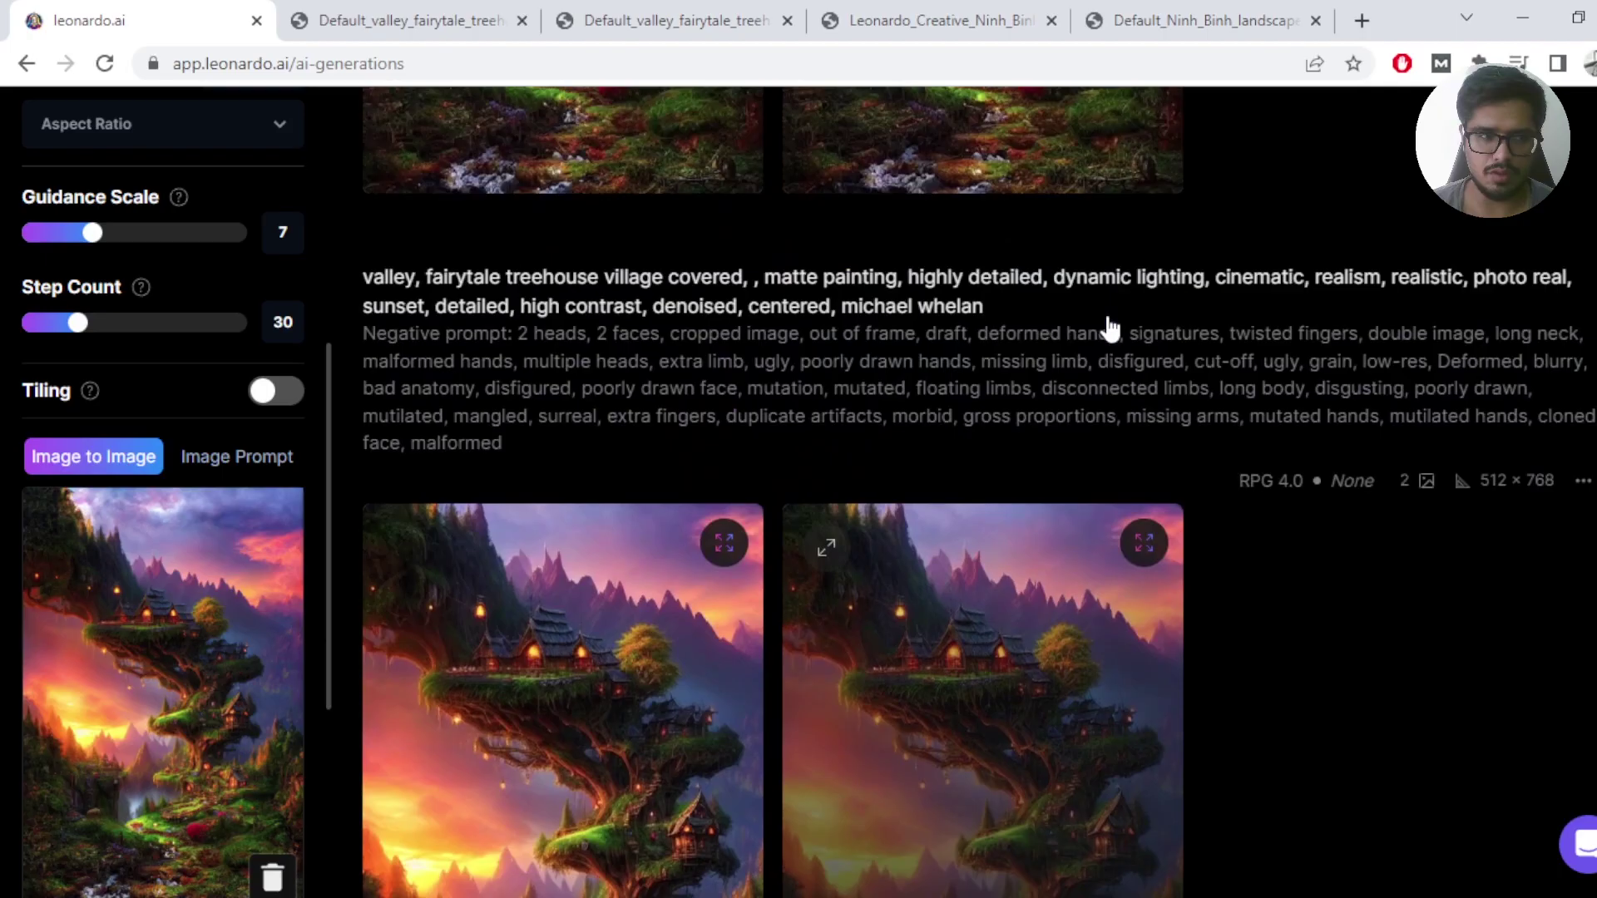